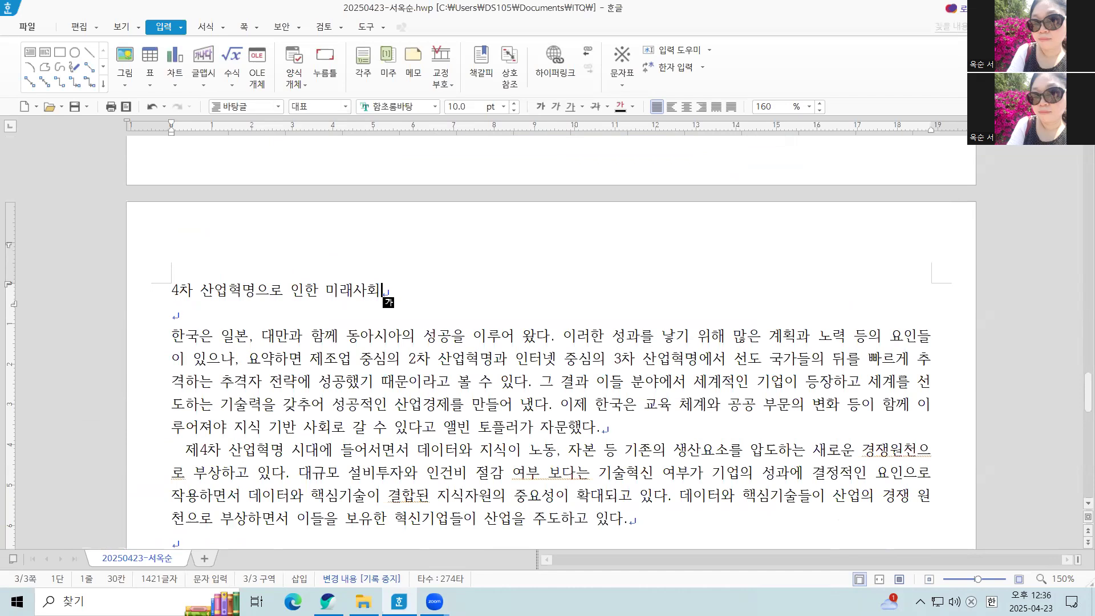
# Create a header (머리말) for both odd and even pages (양쪽) with no preset layout in the article's section
pyautogui.press('Down')
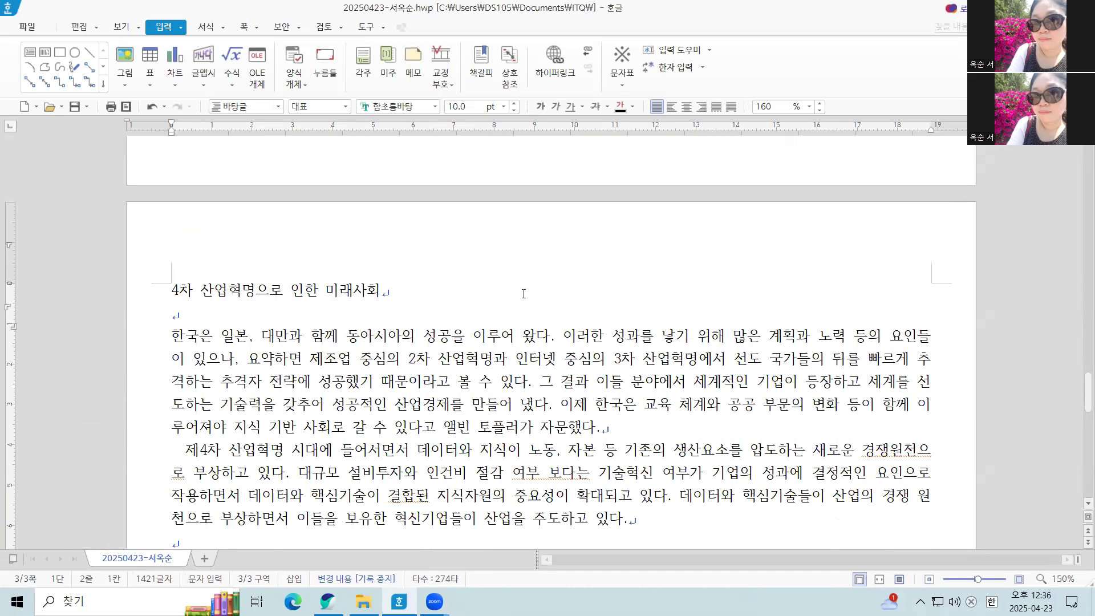
pyautogui.click(242, 33)
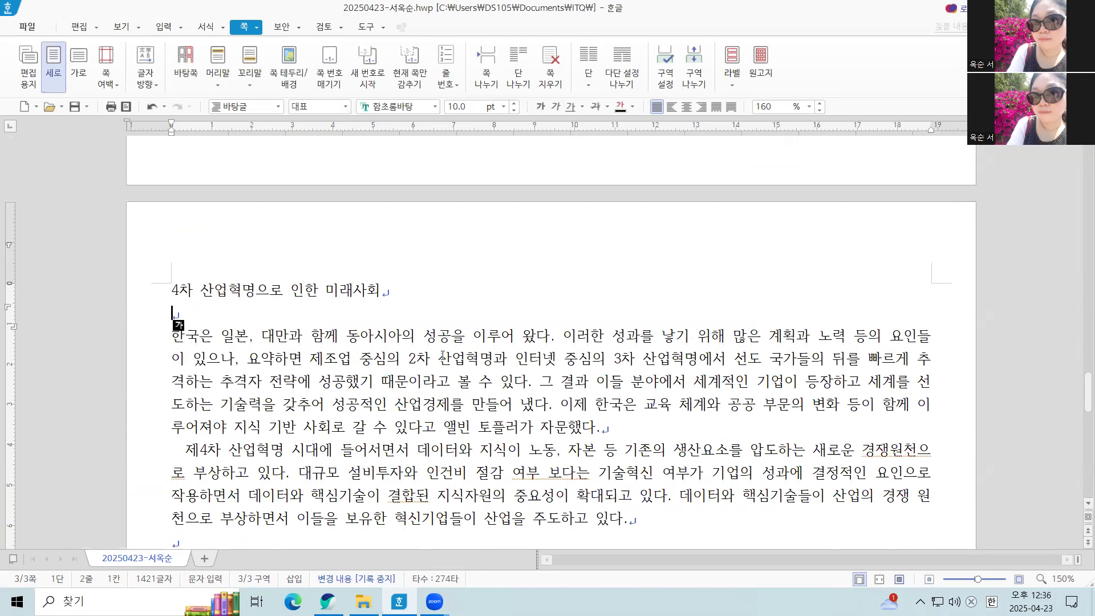
pyautogui.scroll(3, 442, 354)
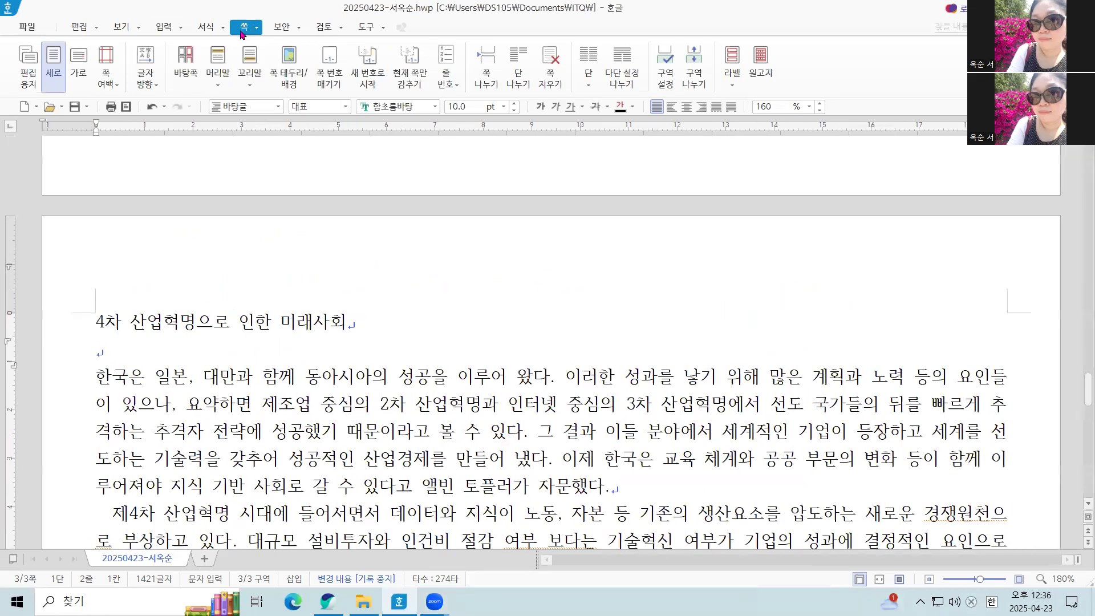
pyautogui.click(219, 83)
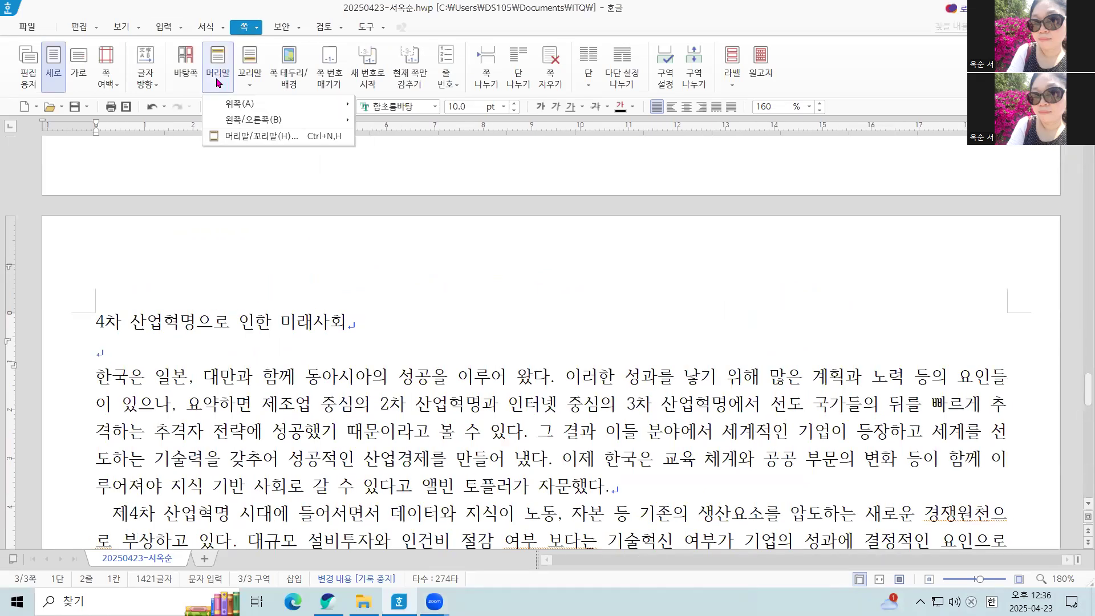
pyautogui.click(245, 137)
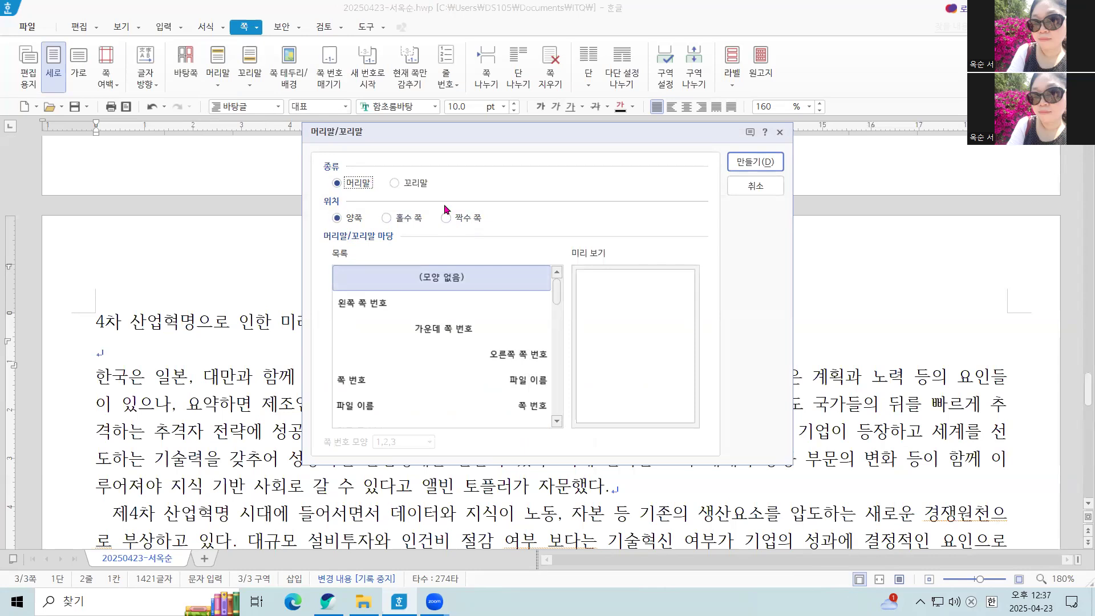
pyautogui.click(756, 163)
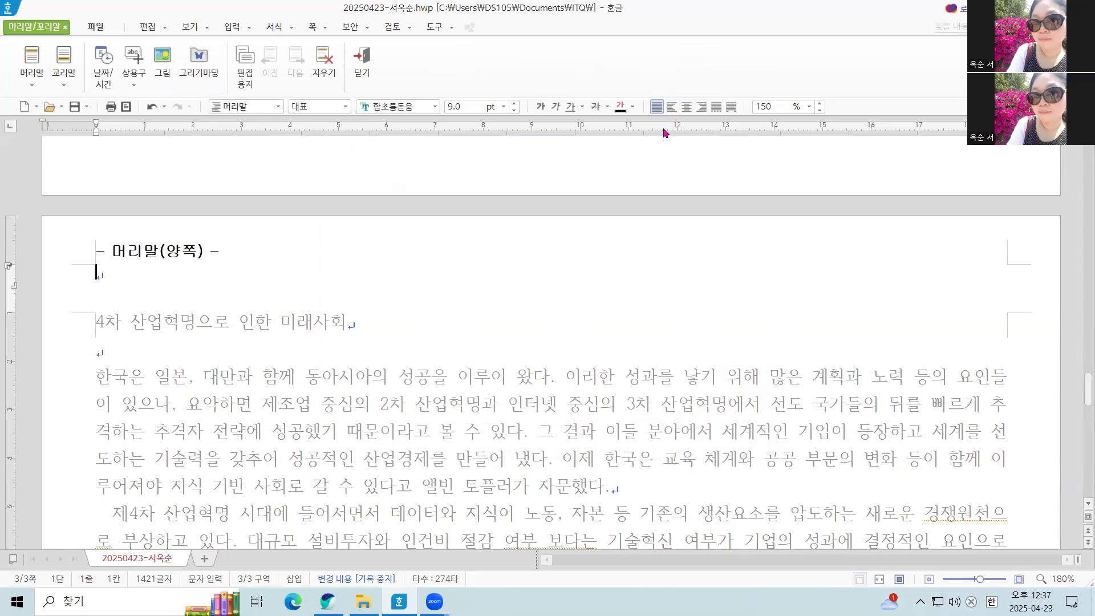
# Format the empty header line in 돋움 at 10 pt with right alignment
pyautogui.click(435, 108)
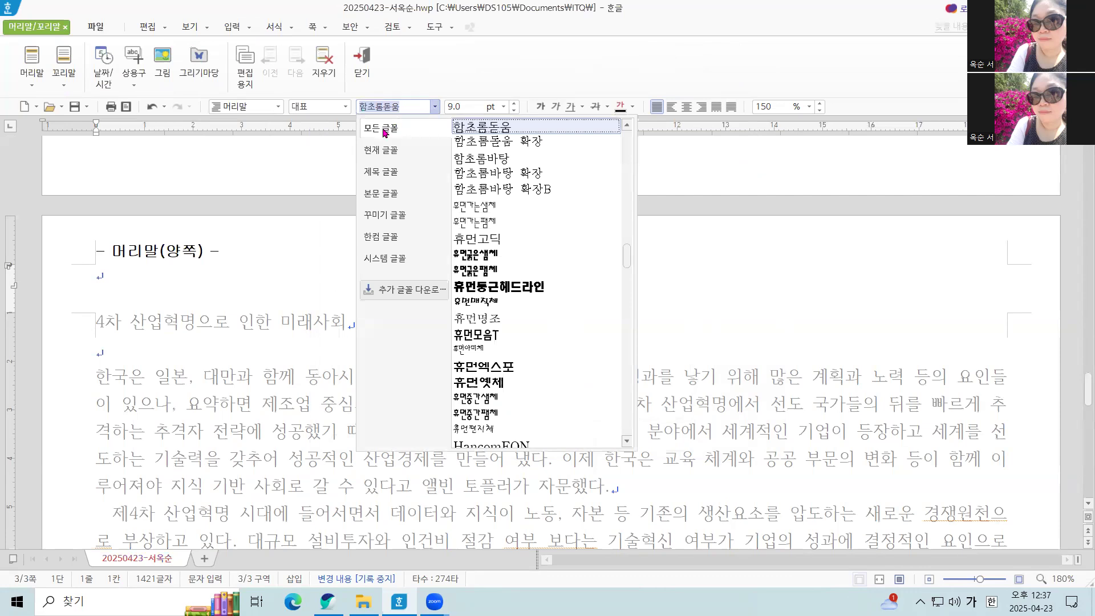
pyautogui.moveTo(626, 257); pyautogui.dragTo(624, 145)
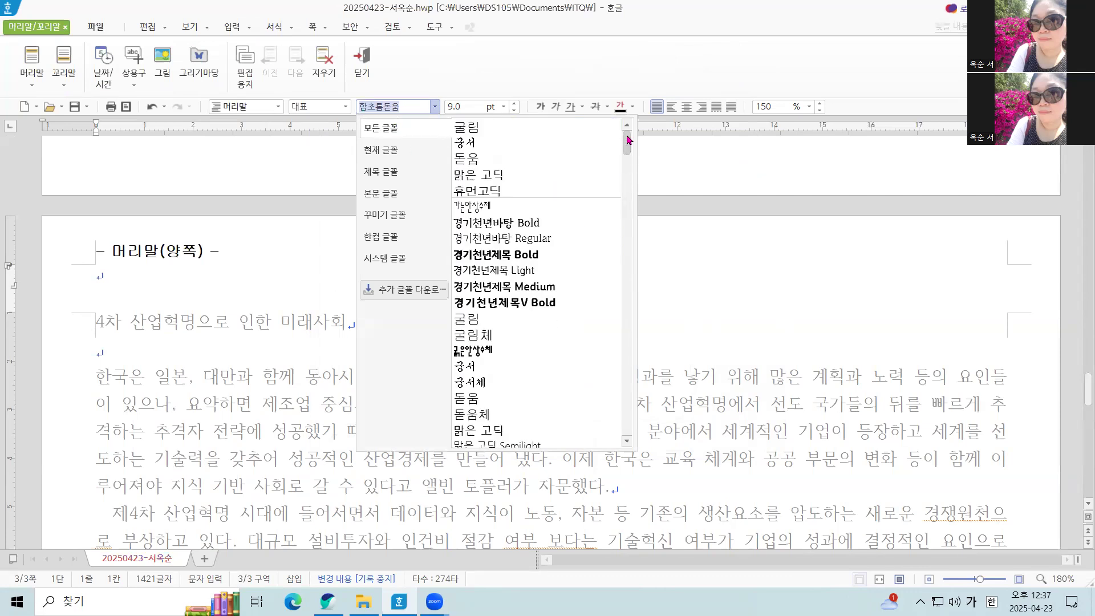
pyautogui.click(489, 399)
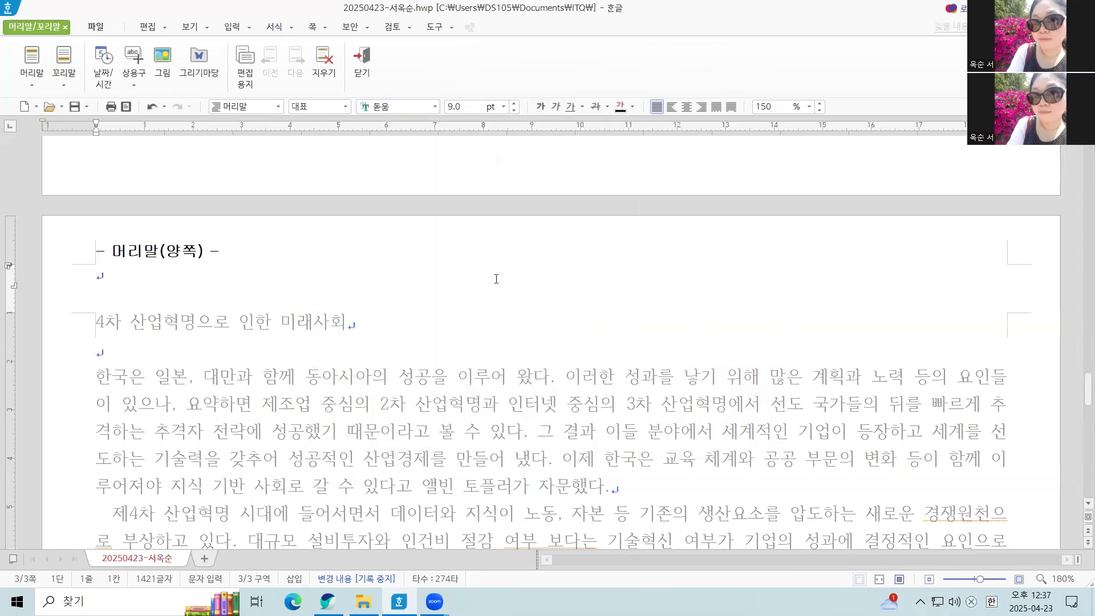
pyautogui.click(504, 108)
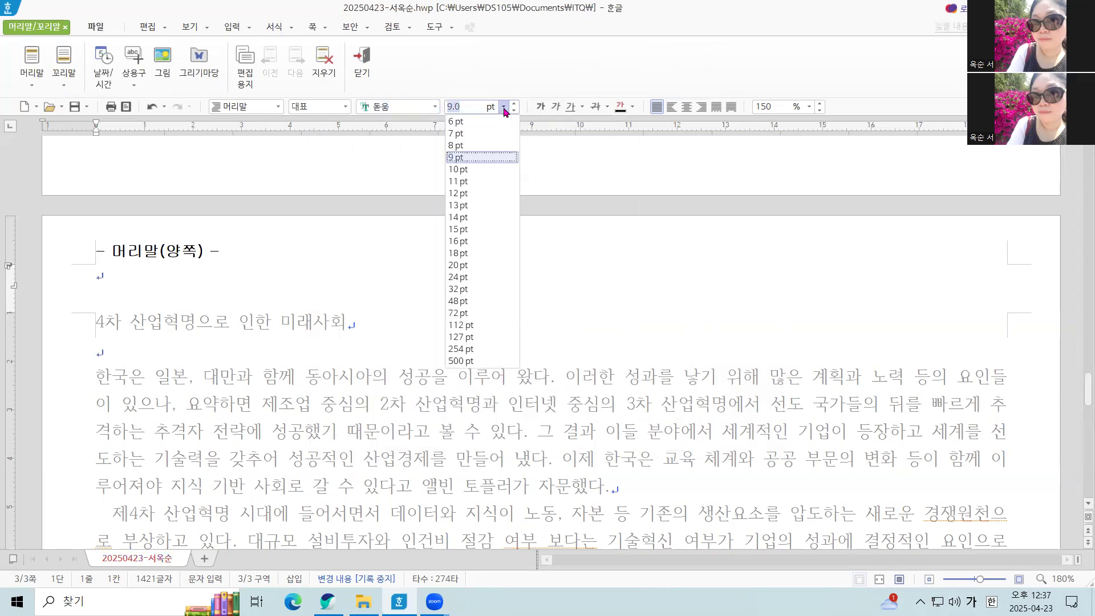
pyautogui.click(477, 175)
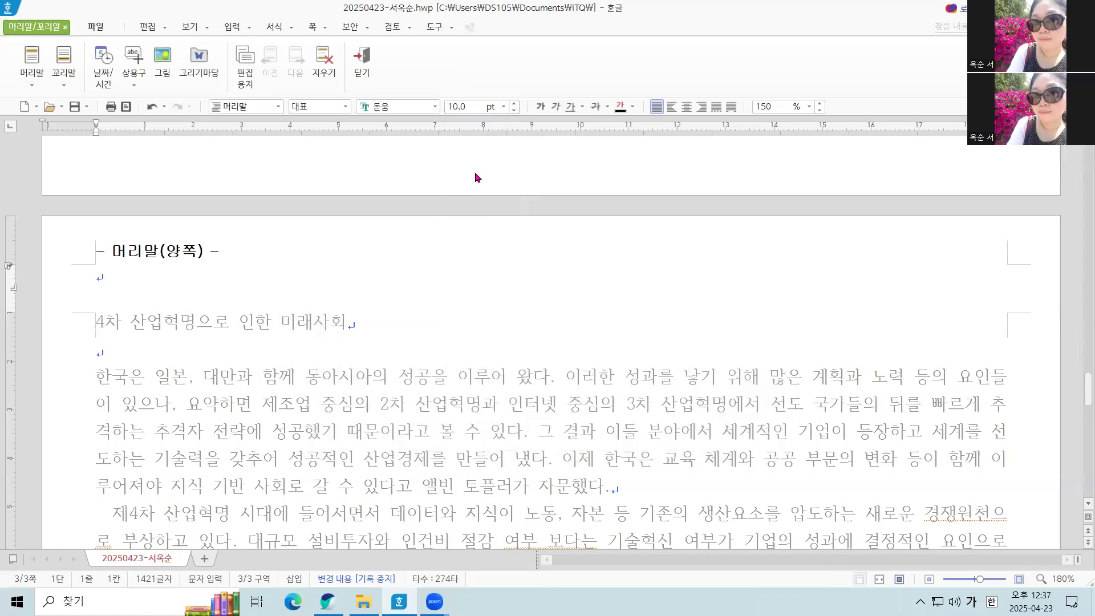
pyautogui.click(701, 107)
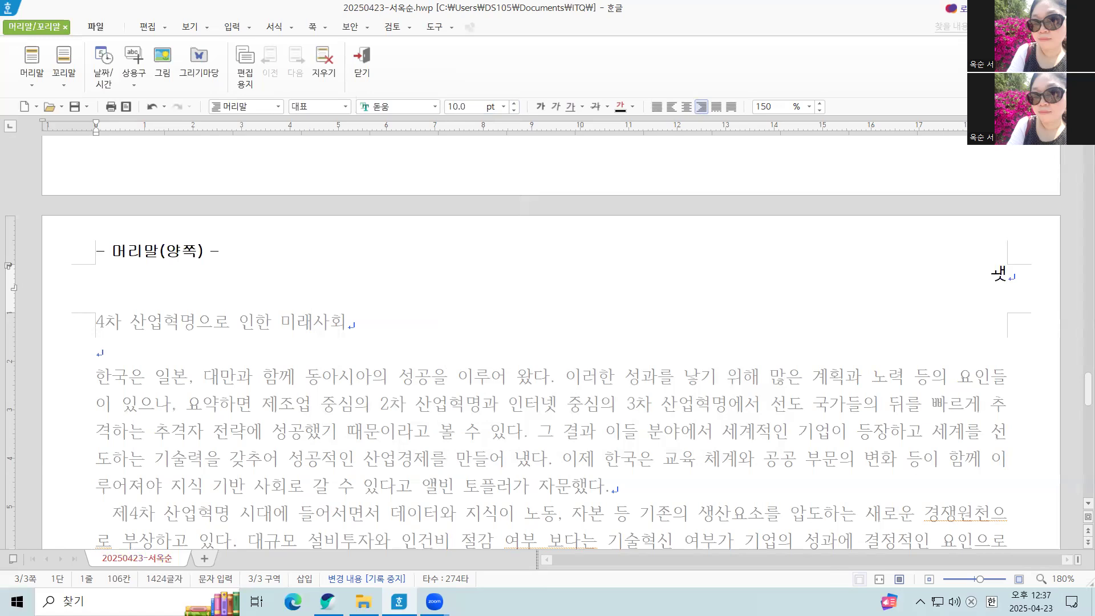
# Enter "핵심기술의 변화" as the header text and return to the body text
pyautogui.write('핵심기술의 변화')
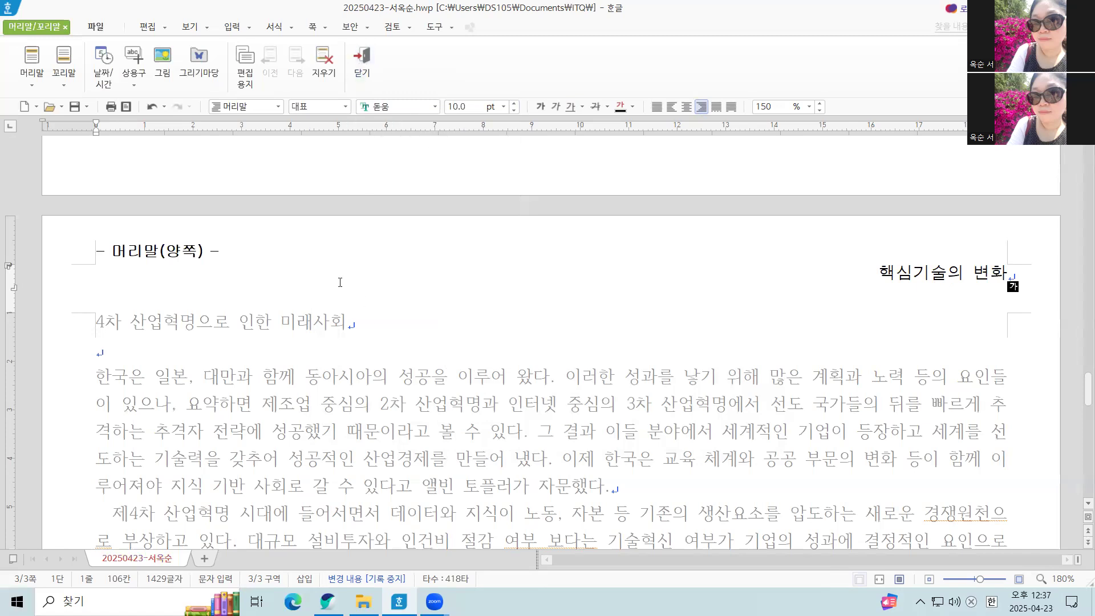
pyautogui.click(361, 64)
pyautogui.click(446, 376)
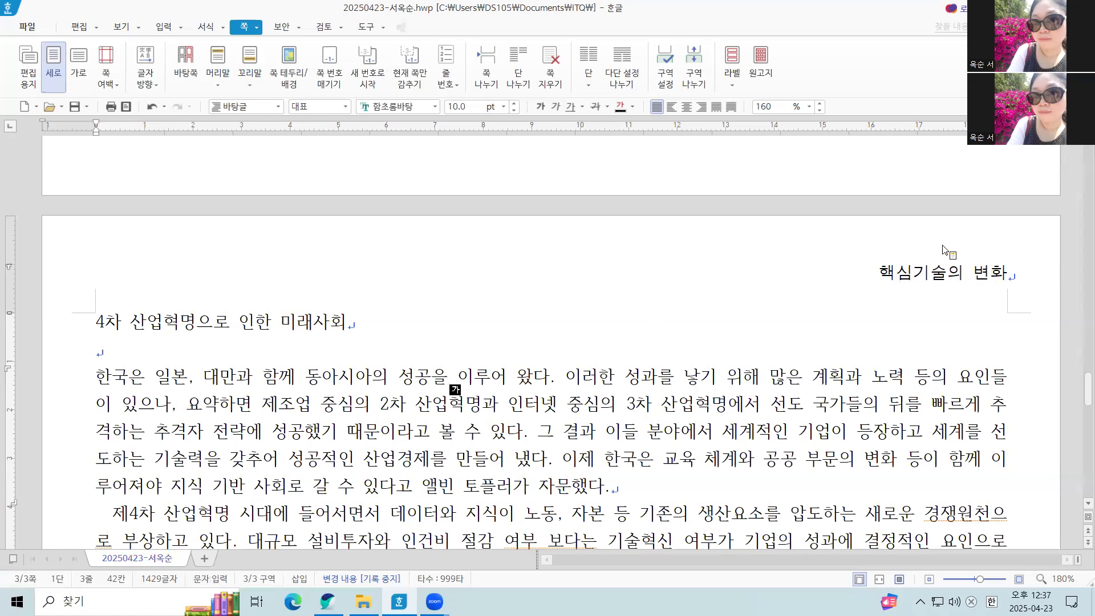
# Reopen the header for editing and go back to the title line in the body
pyautogui.doubleClick(922, 268)
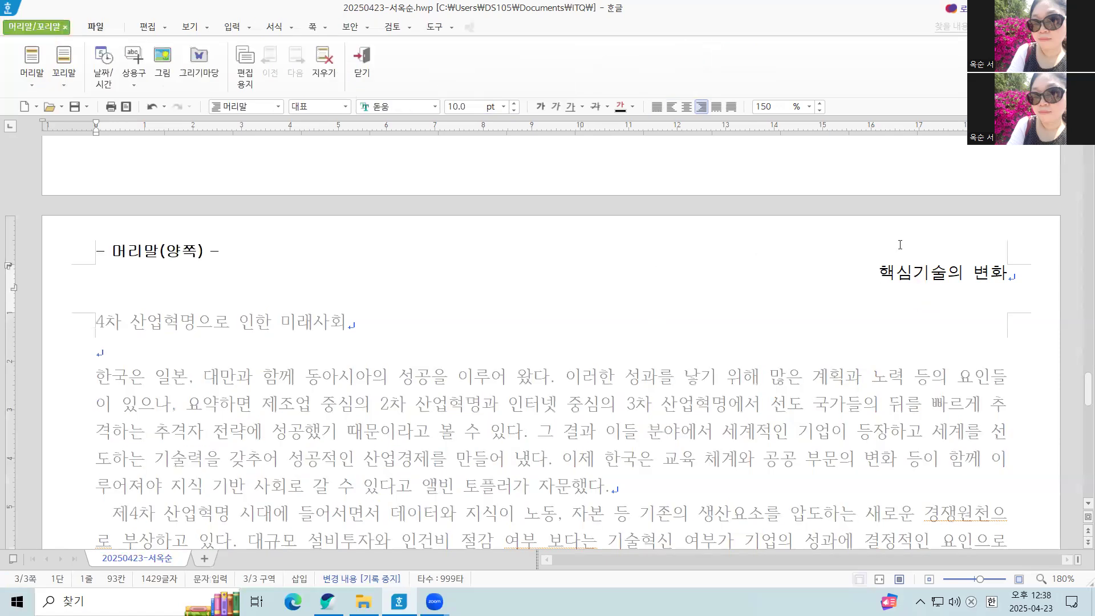
pyautogui.click(359, 77)
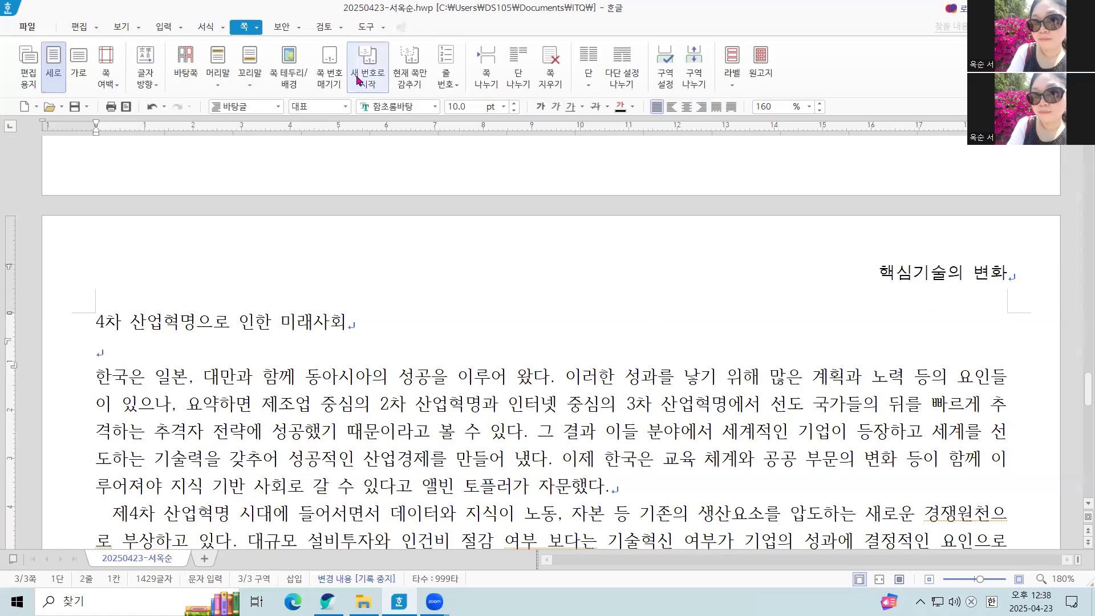
pyautogui.press('Up')
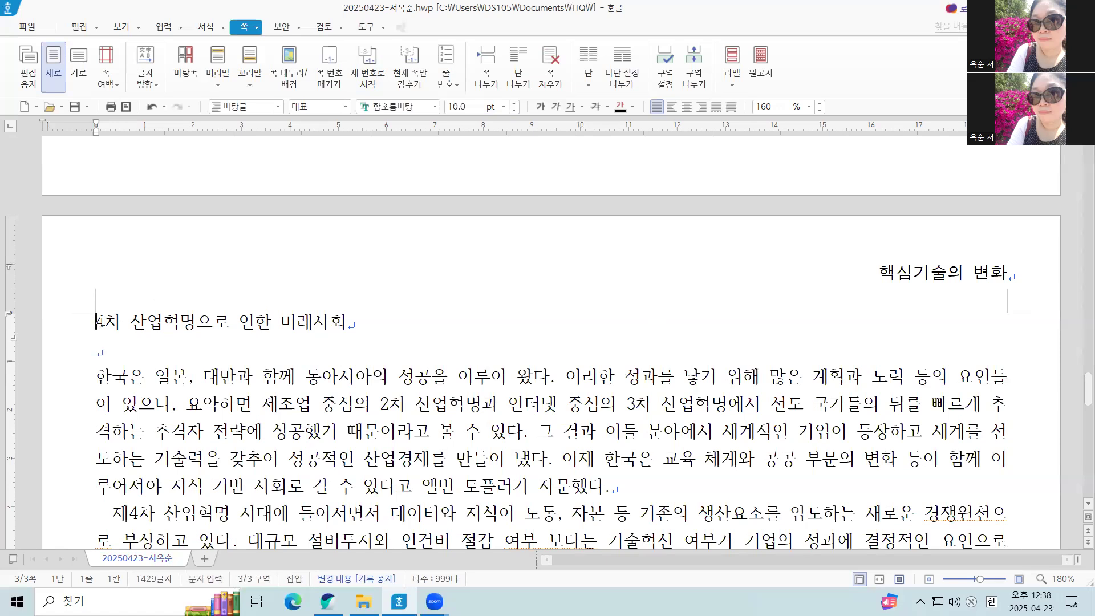
# Add the ruby text (덧말) "미래 선도 기술" above the title "4차 산업혁명으로 인한 미래사회"
pyautogui.moveTo(97, 319); pyautogui.dragTo(354, 325)
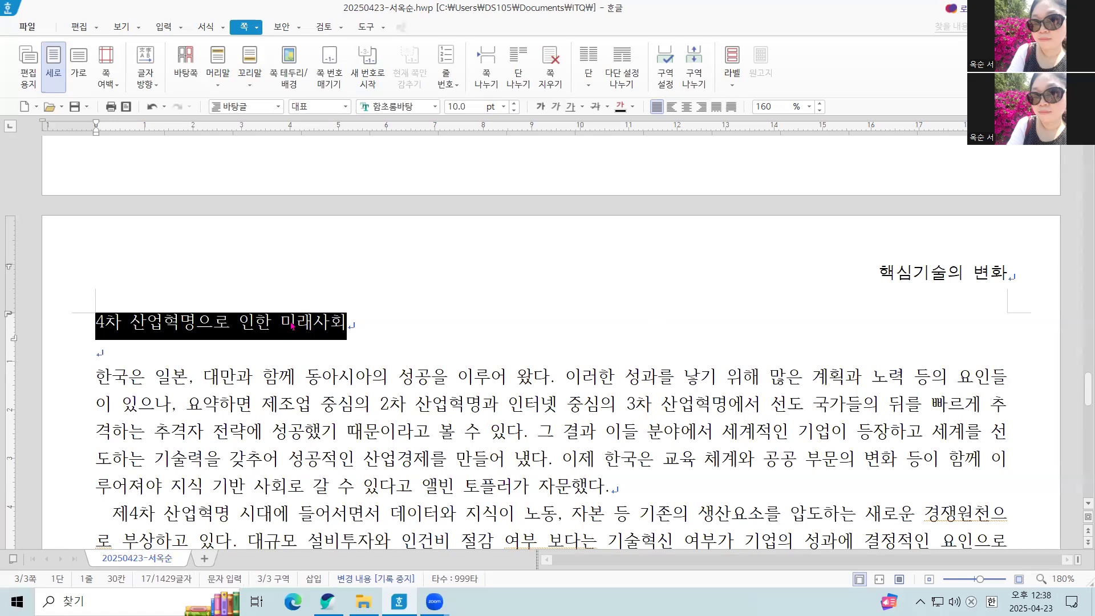
pyautogui.click(167, 28)
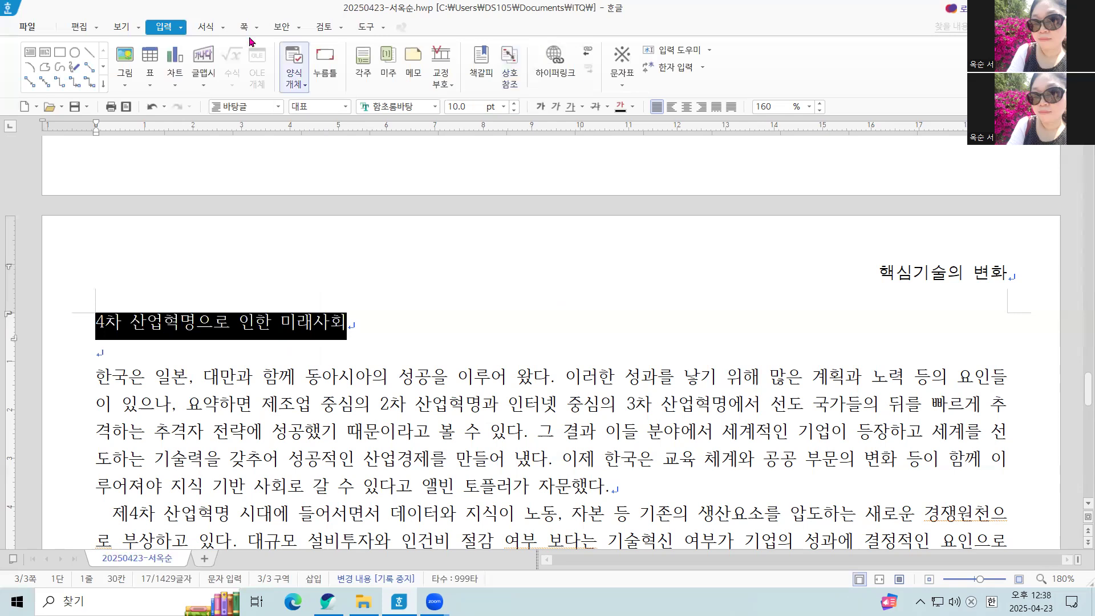
pyautogui.click(181, 28)
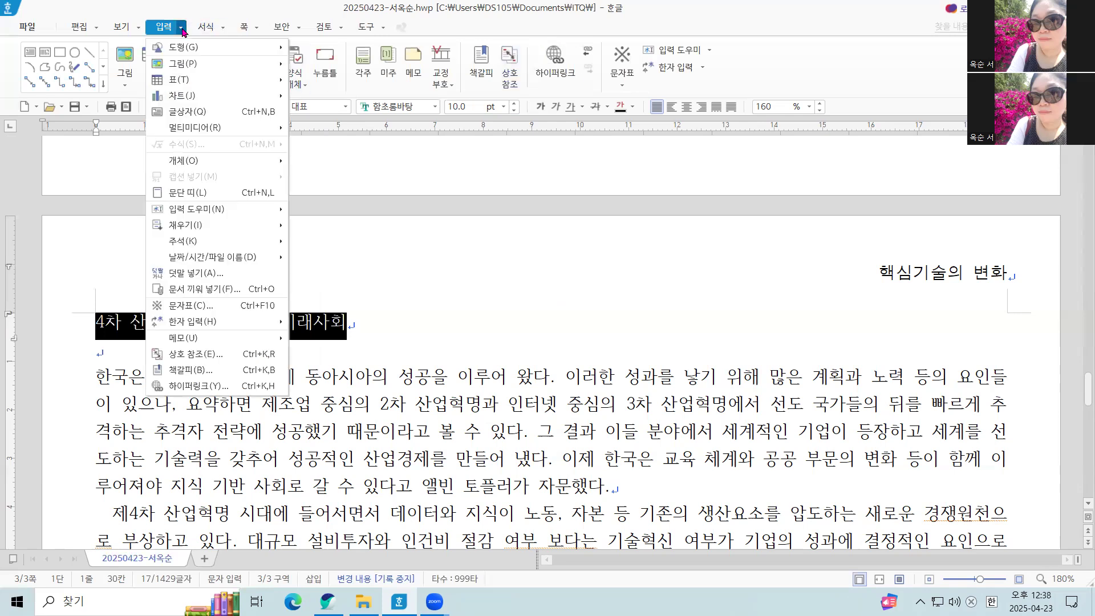
pyautogui.click(228, 272)
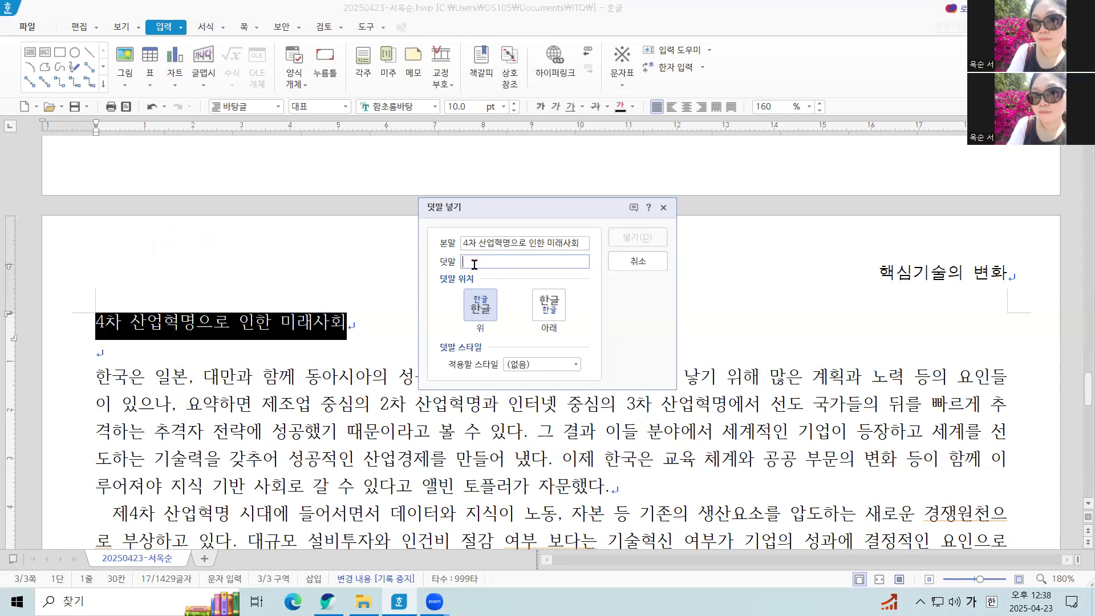
pyautogui.write('미래 선')
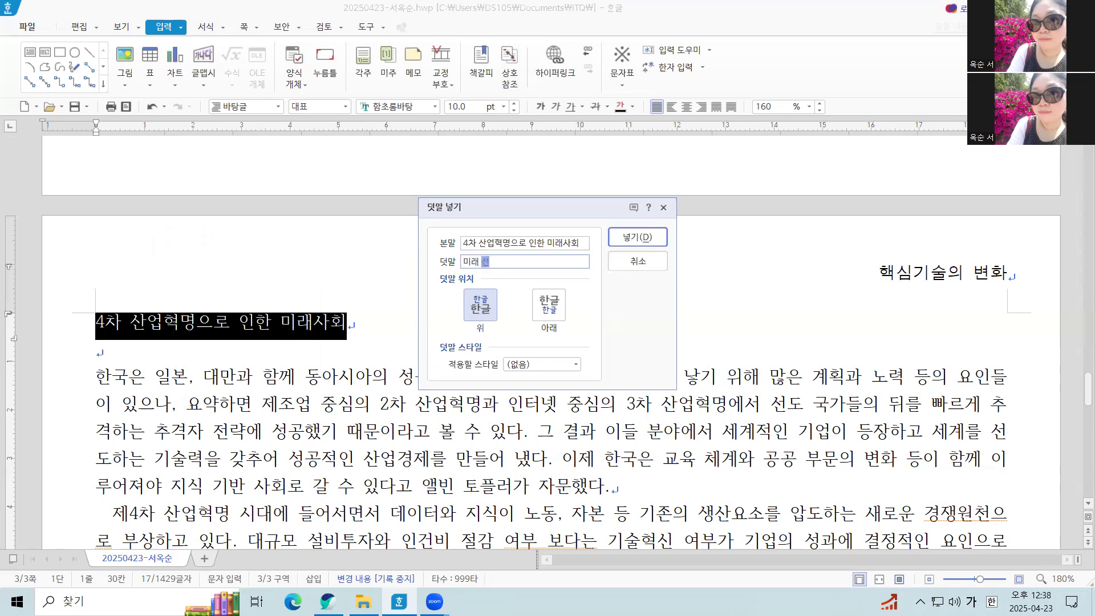
pyautogui.write('도 기술')
pyautogui.click(482, 305)
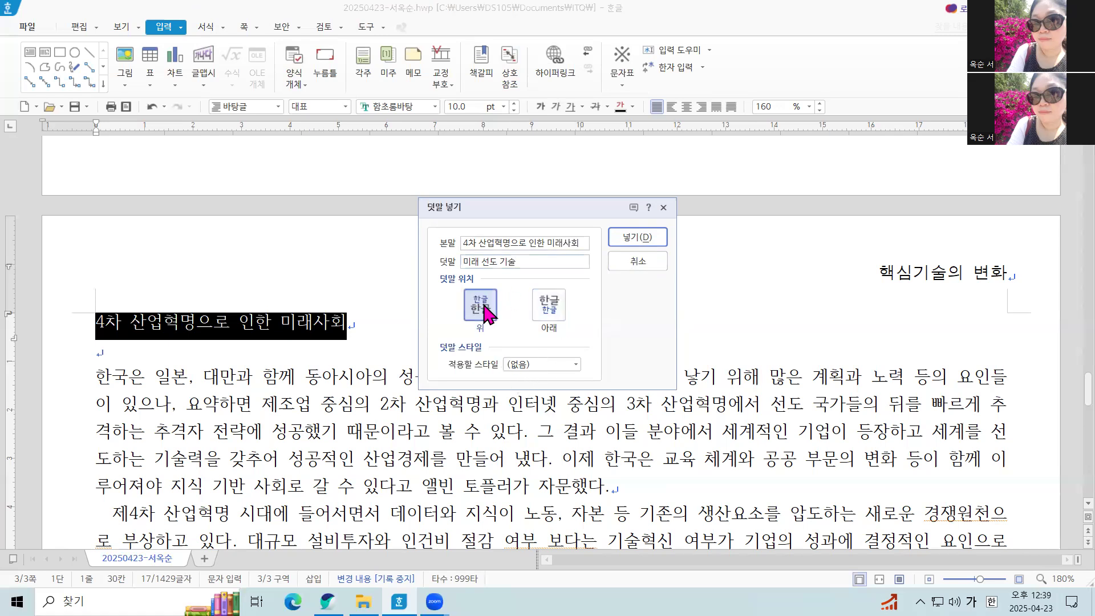
pyautogui.click(633, 240)
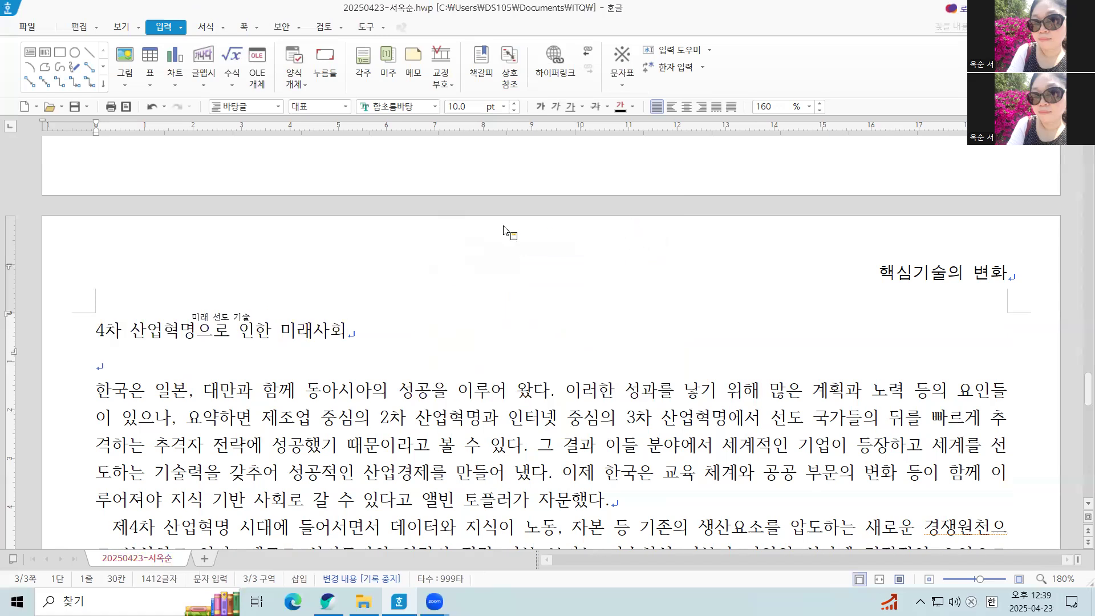
# Format the title "4차 산업혁명으로 인한 미래사회" in 굴림, 18 pt, bold, and centre it
pyautogui.click(89, 325)
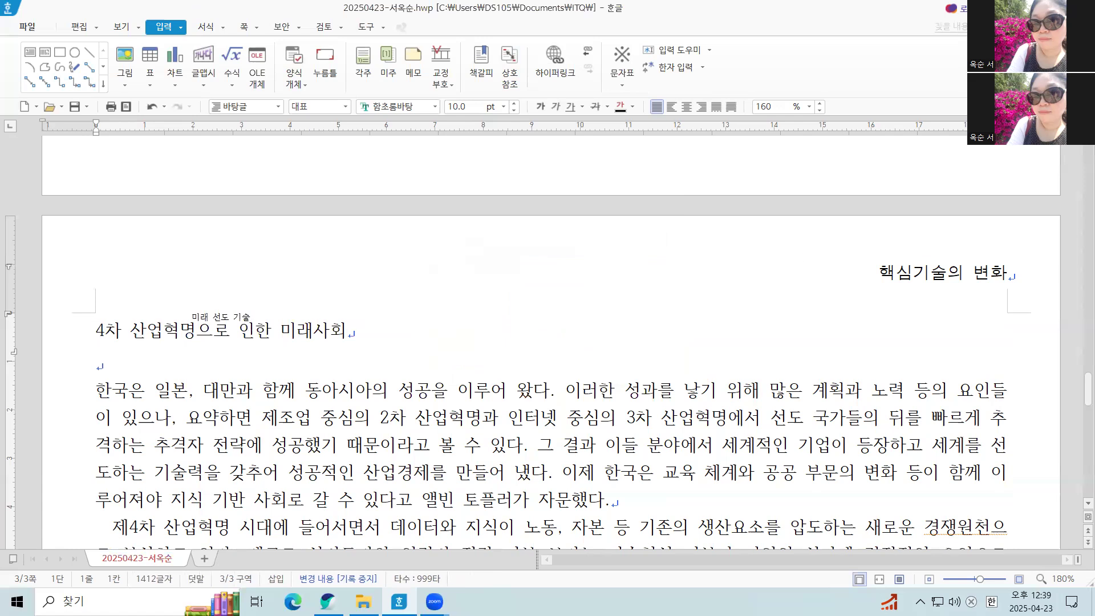
pyautogui.hotkey('shift', 'End')
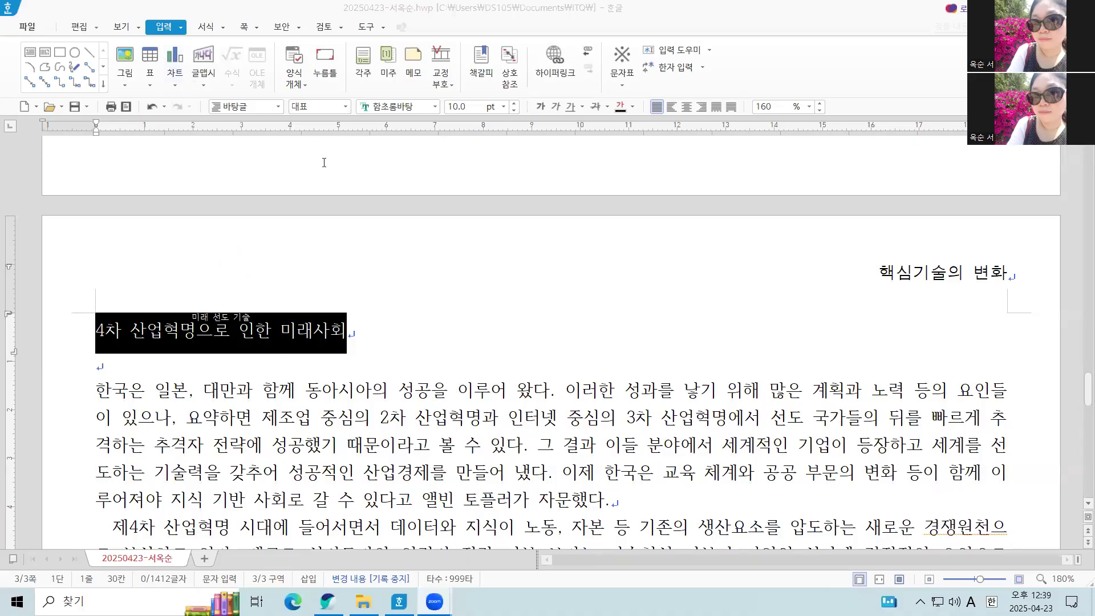
pyautogui.click(435, 107)
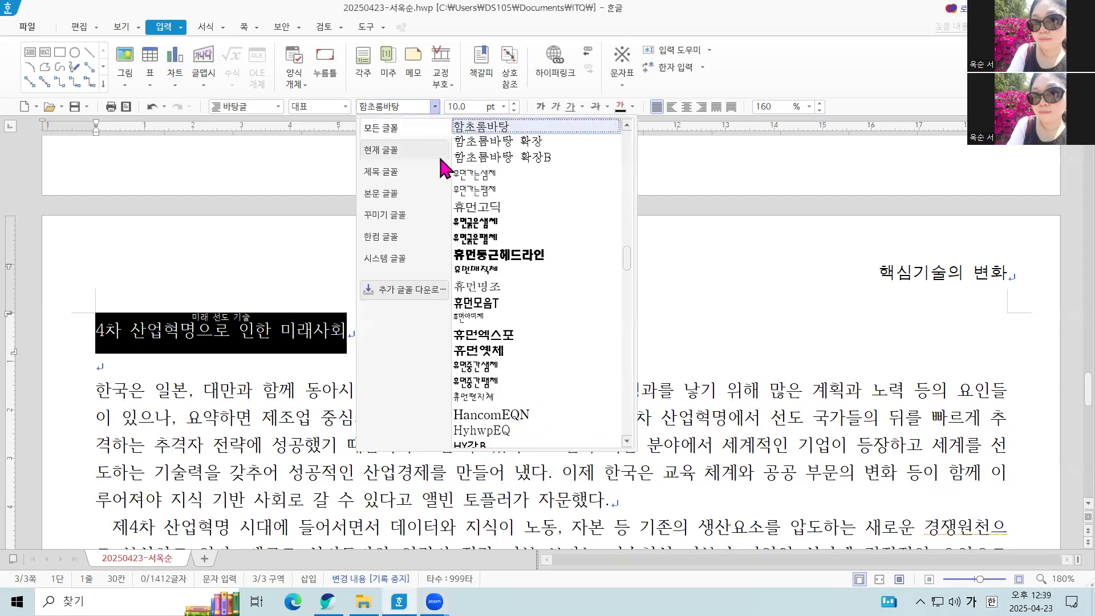
pyautogui.moveTo(627, 259); pyautogui.dragTo(627, 130)
pyautogui.click(490, 144)
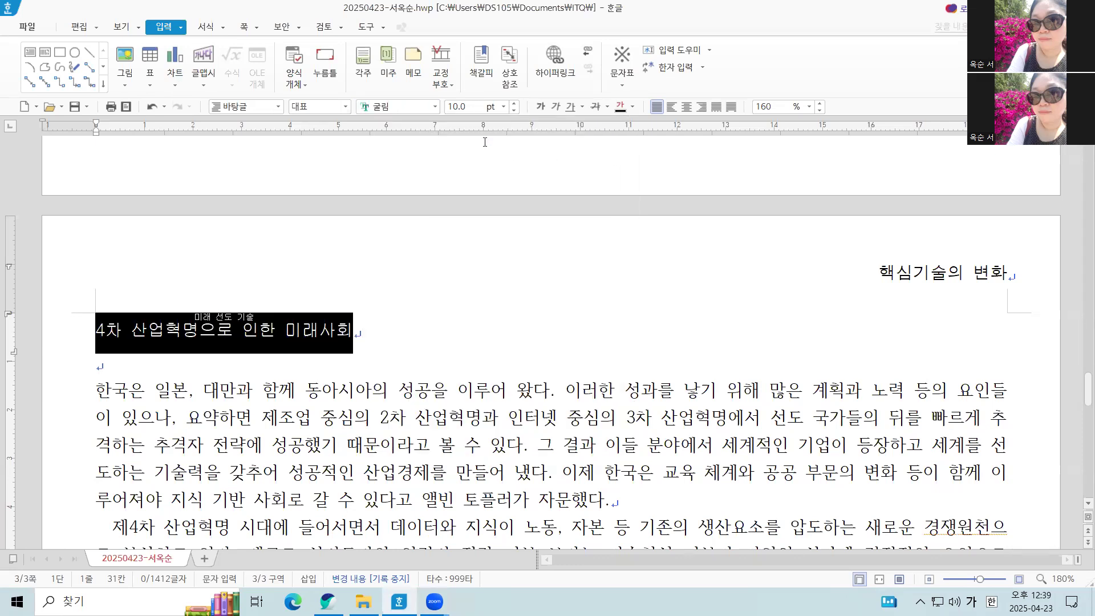
pyautogui.click(504, 107)
pyautogui.click(483, 245)
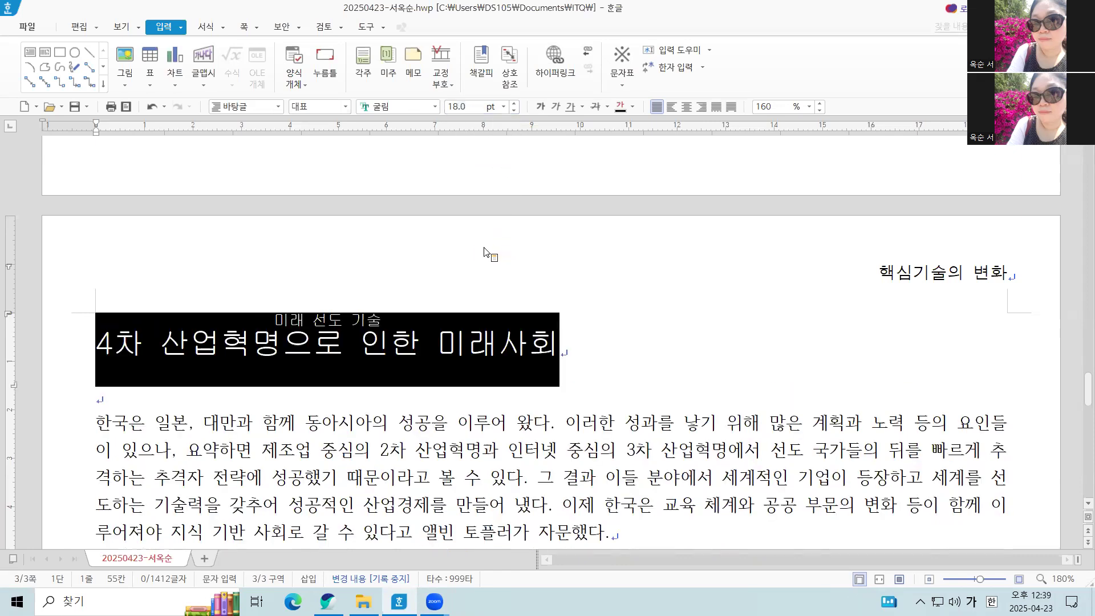
pyautogui.click(540, 106)
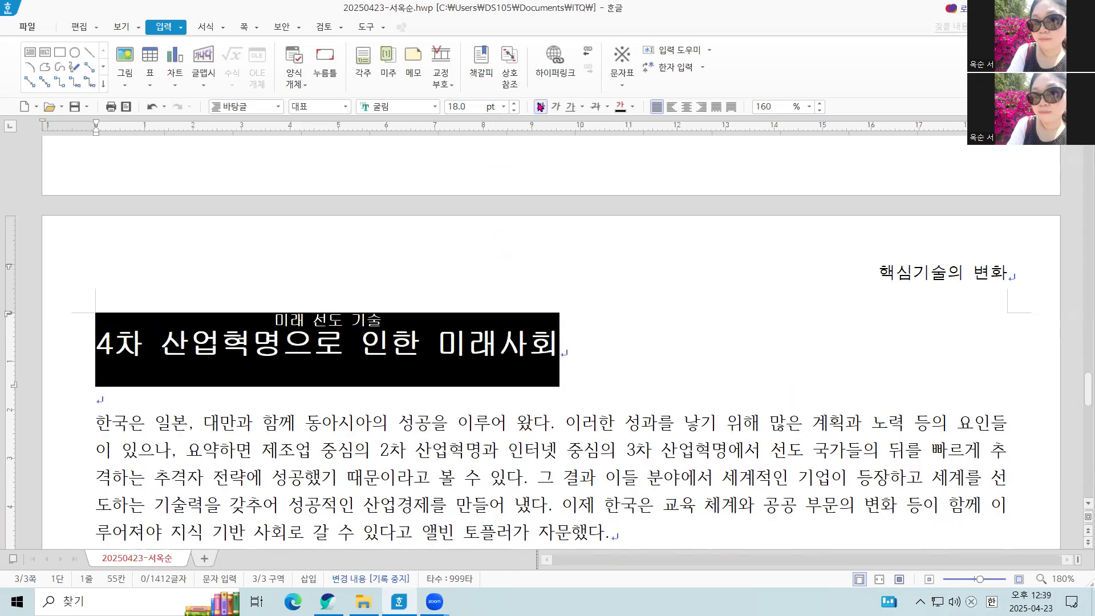
pyautogui.click(687, 106)
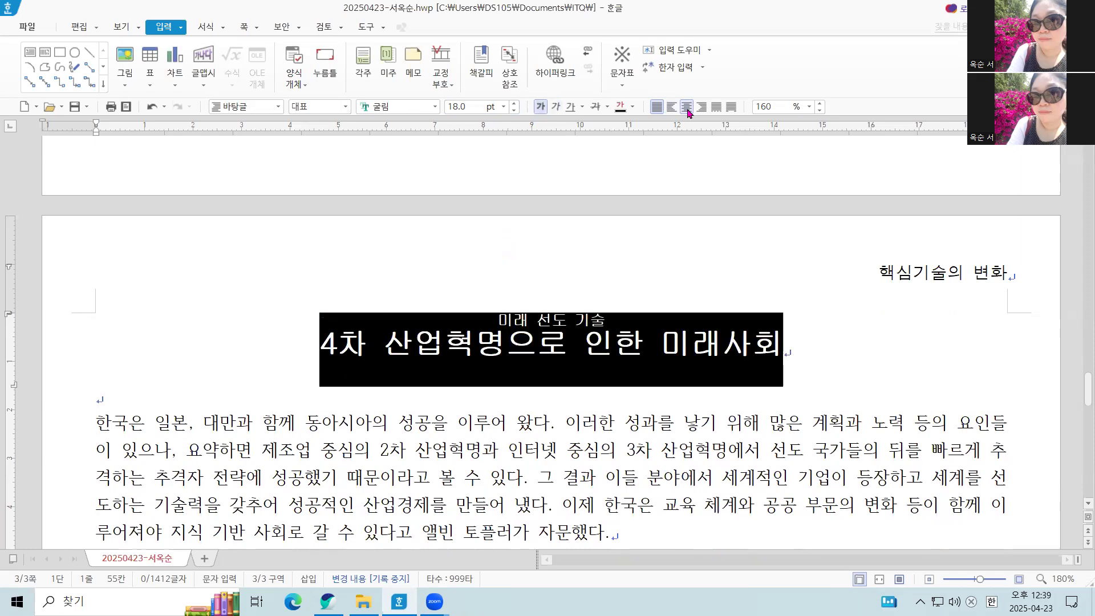
pyautogui.click(391, 353)
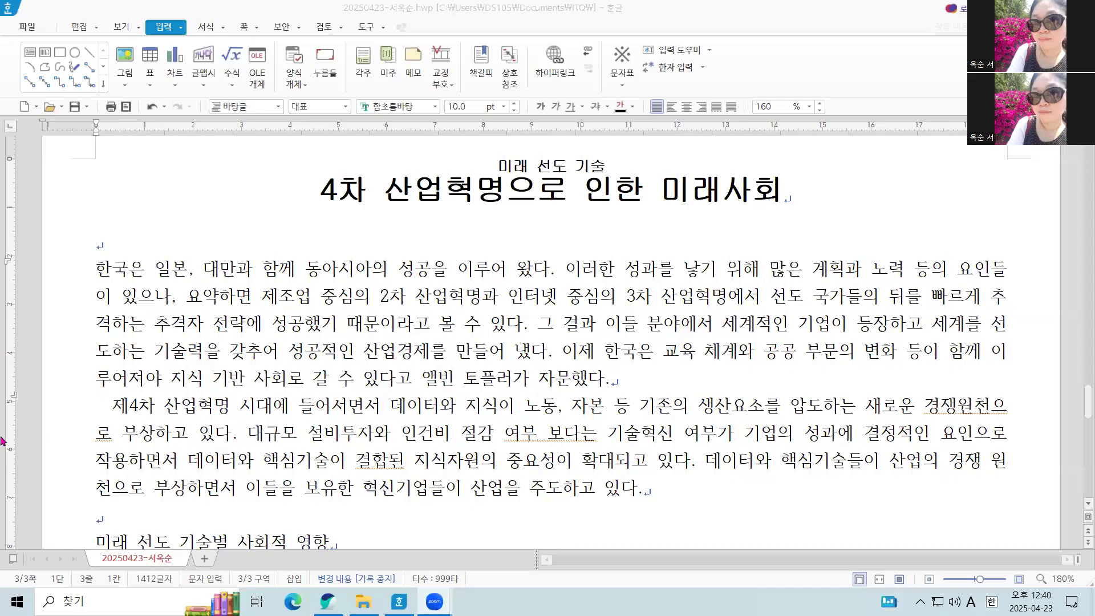
# Start a first-letter decoration (문단 첫 글자 장식) on the paragraph beginning "한국은", with the two-line shape and the 궁서 font
pyautogui.click(95, 273)
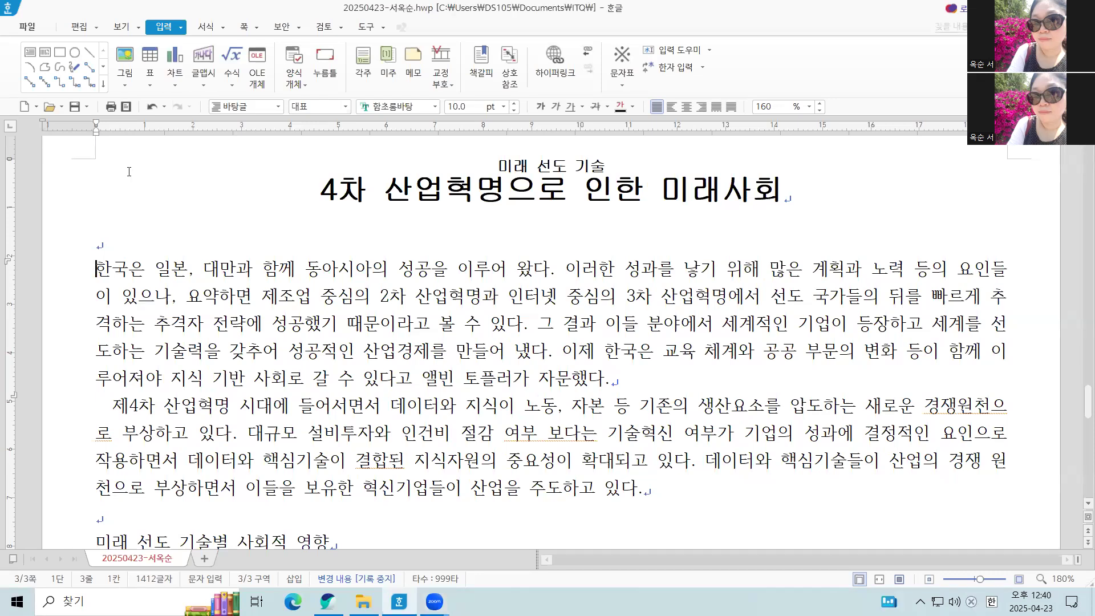
pyautogui.click(225, 31)
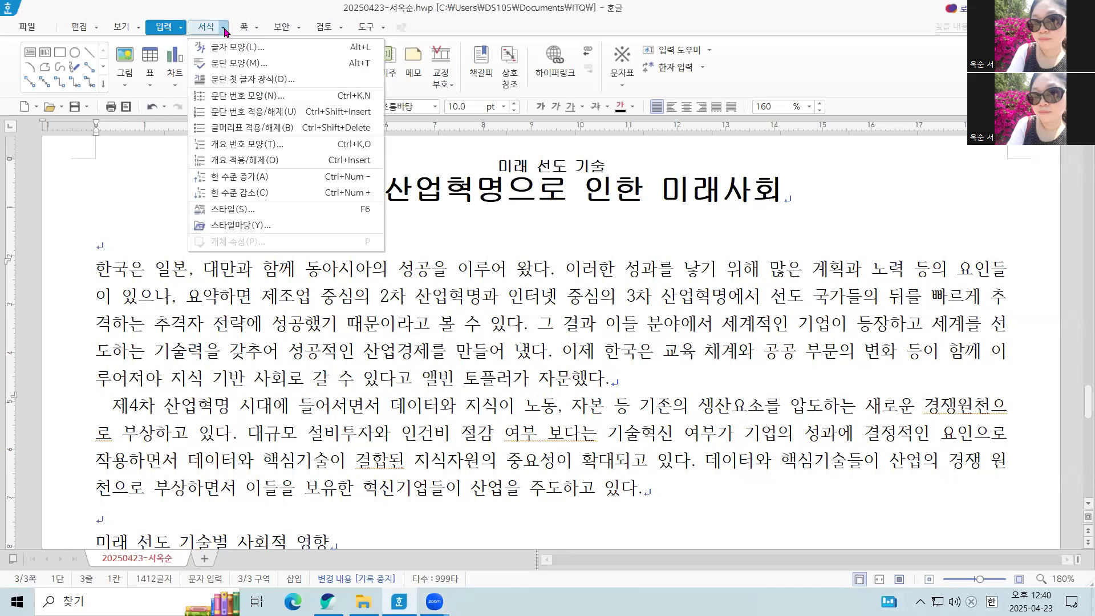
pyautogui.click(239, 80)
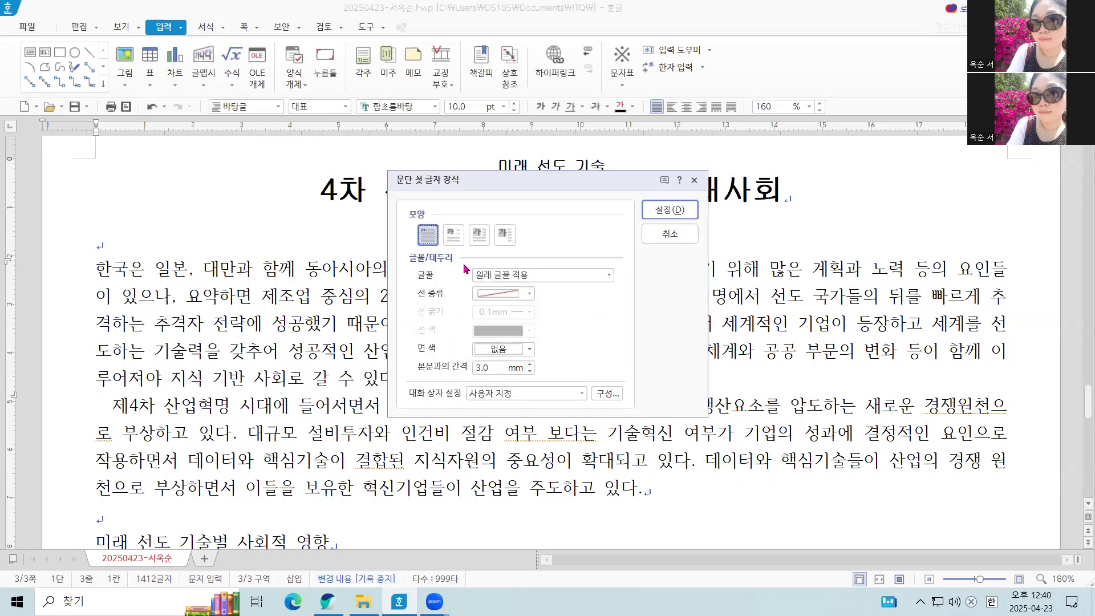
pyautogui.click(453, 232)
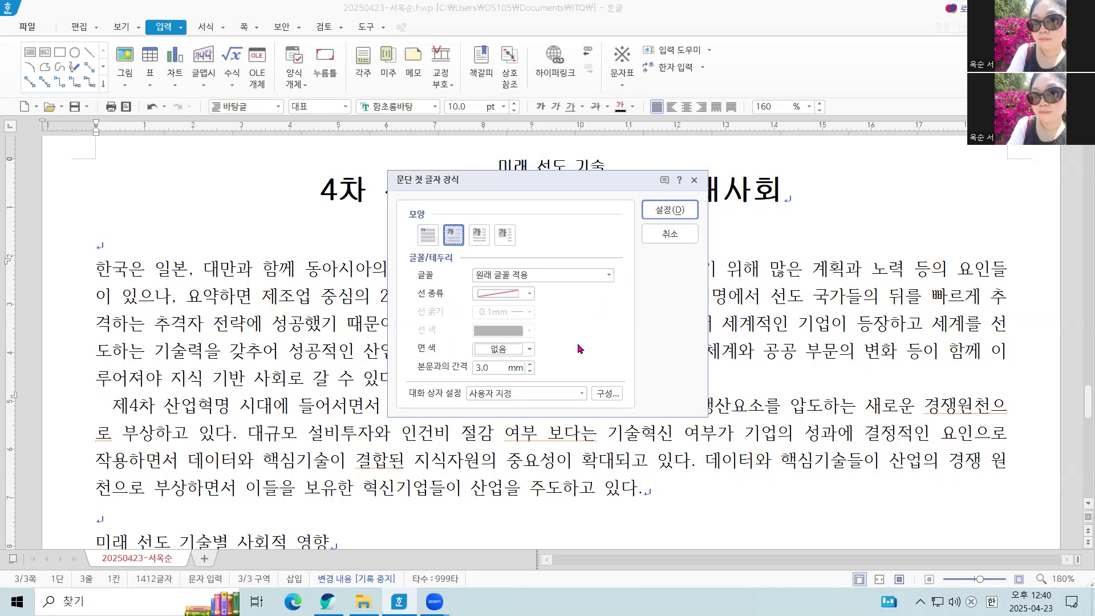
pyautogui.click(609, 275)
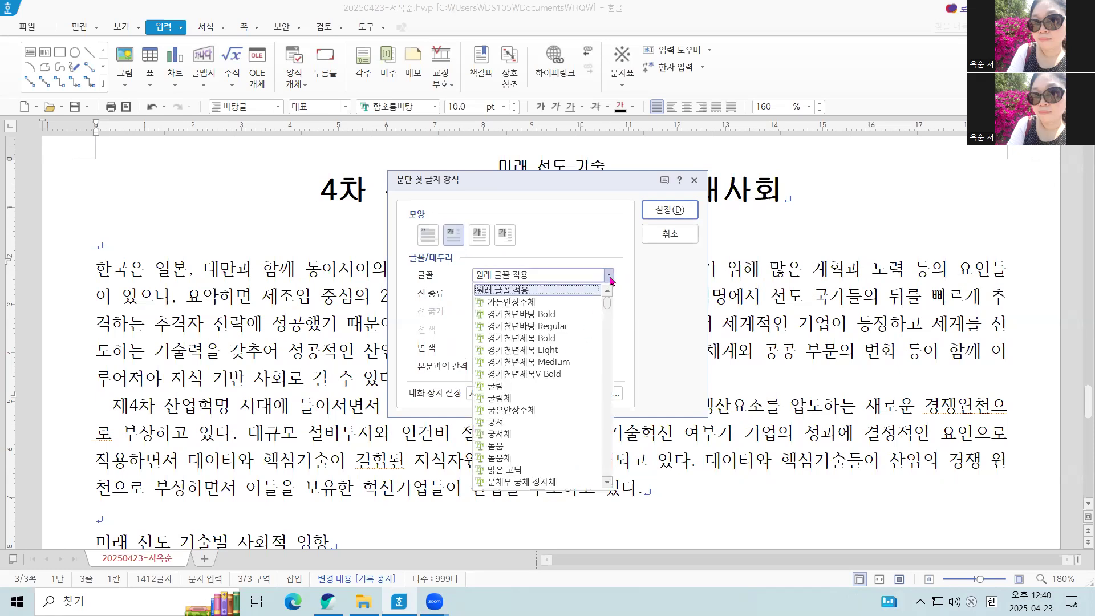
pyautogui.click(560, 423)
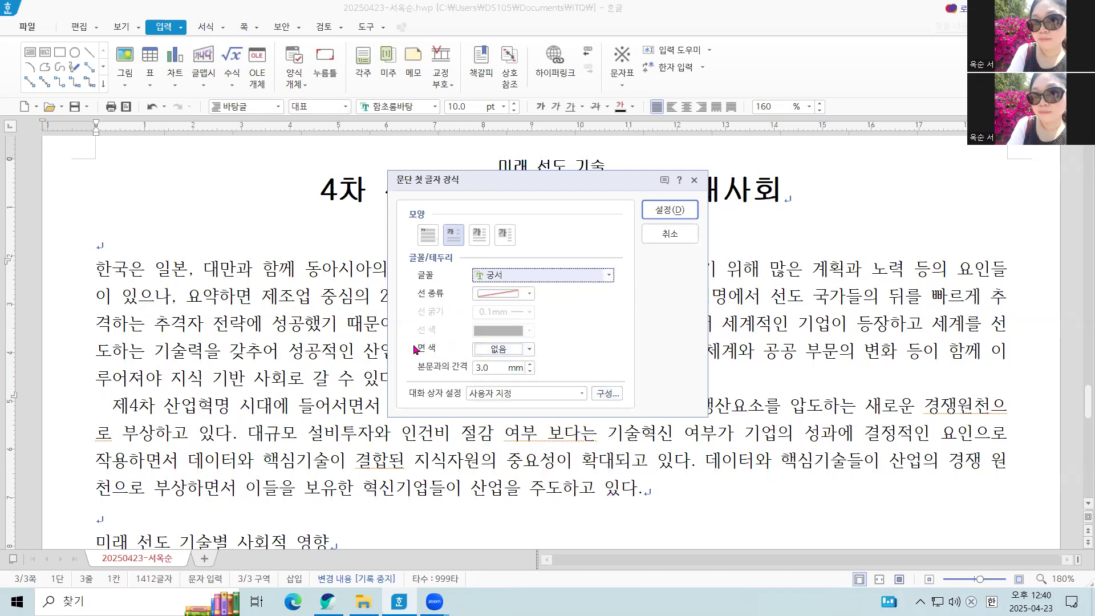
# Set the decorated first letter's fill colour (면 색) to yellow from the 오피스 palette and apply the decoration
pyautogui.click(527, 350)
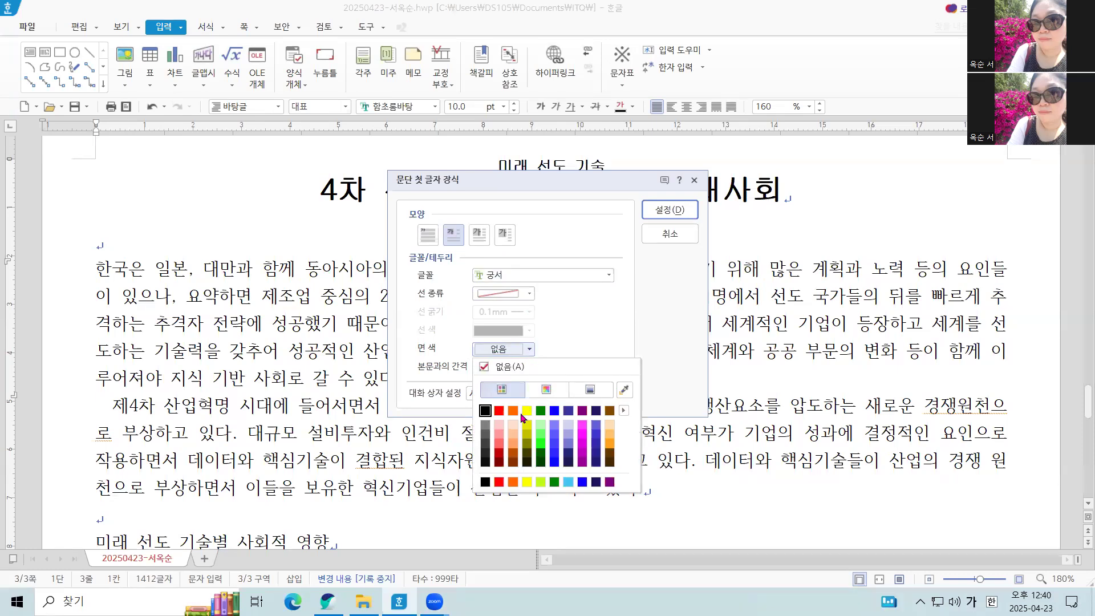
pyautogui.click(625, 411)
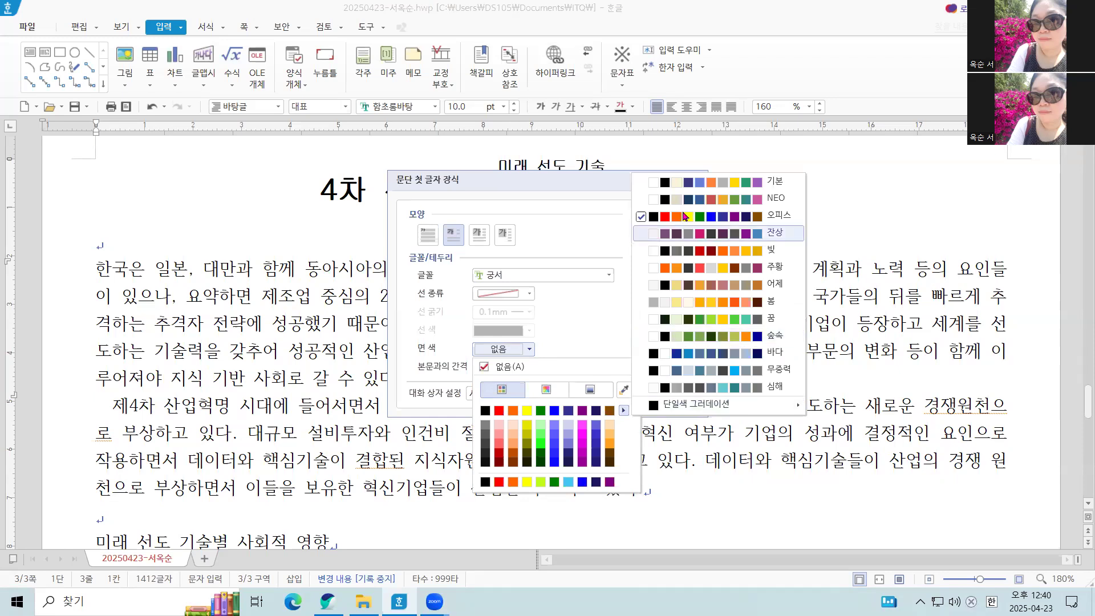
pyautogui.click(713, 215)
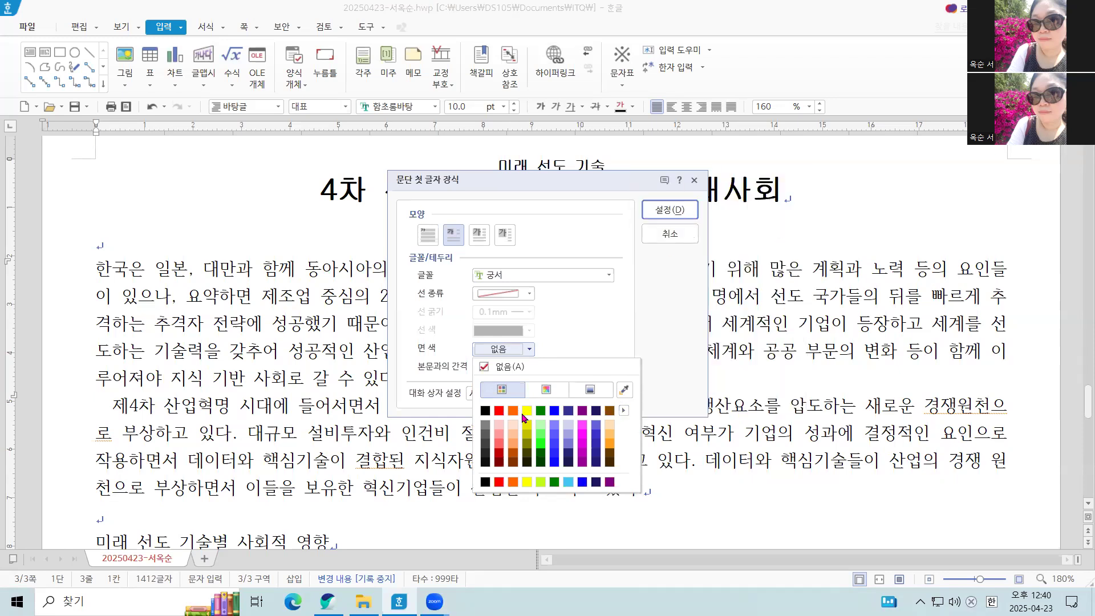
pyautogui.click(525, 410)
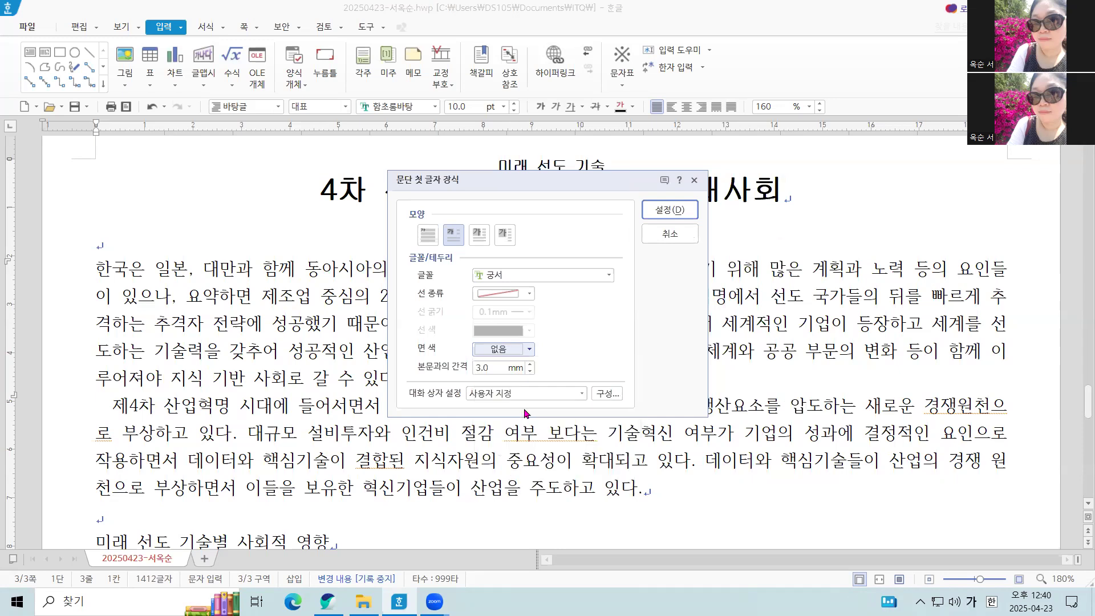
pyautogui.click(686, 211)
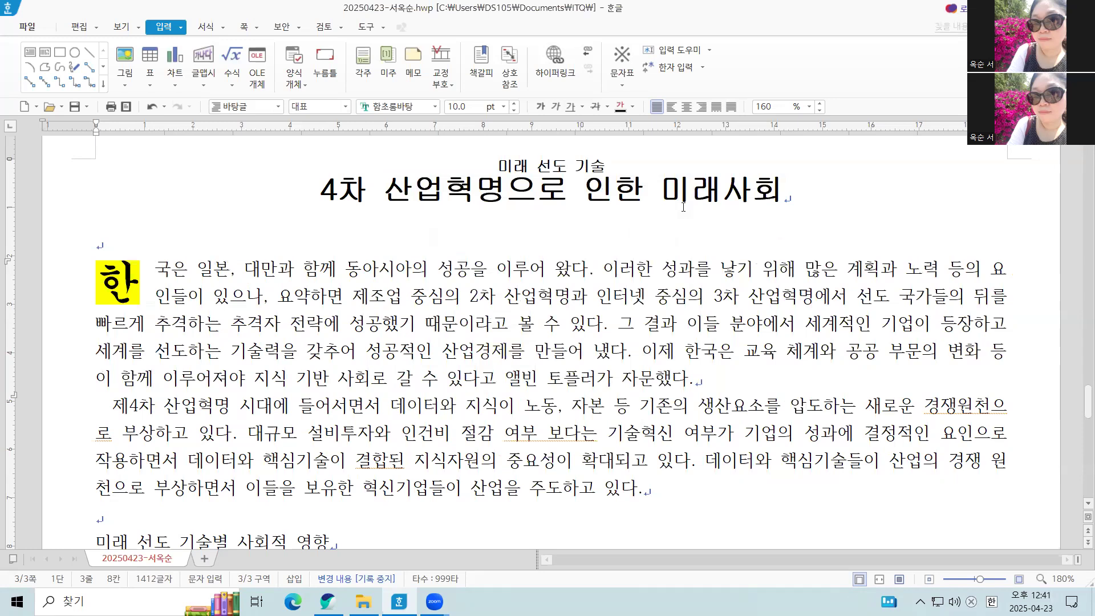
# Convert the word "추격" after "빠르게" in the first paragraph to Hanja 追擊 in the 한글(漢字) format
pyautogui.press('Hangul')
pyautogui.click(727, 309)
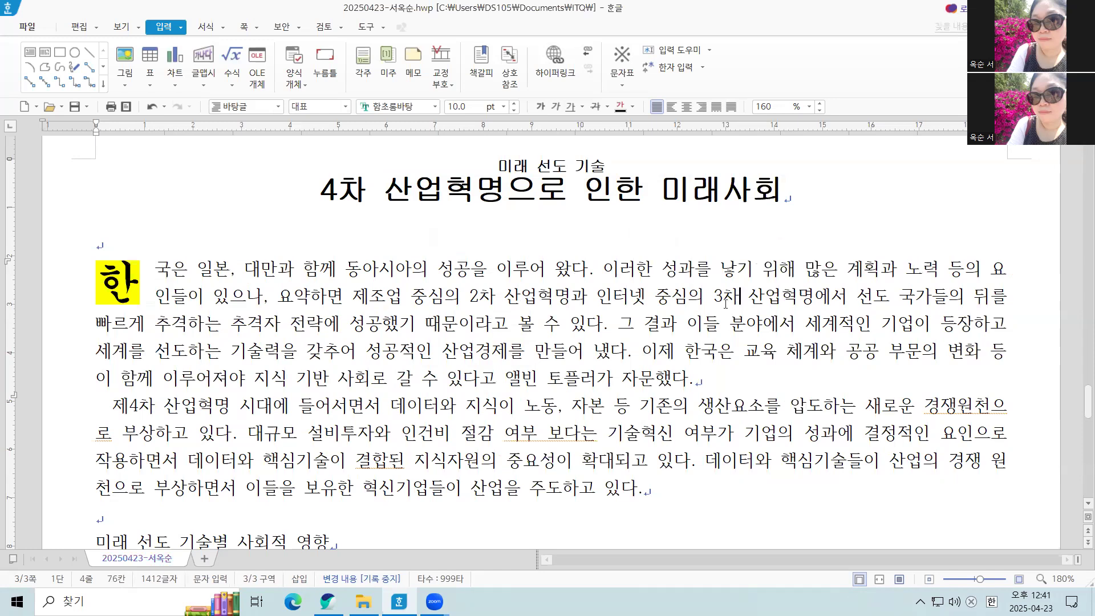
pyautogui.click(189, 326)
pyautogui.click(192, 327)
pyautogui.press('F9')
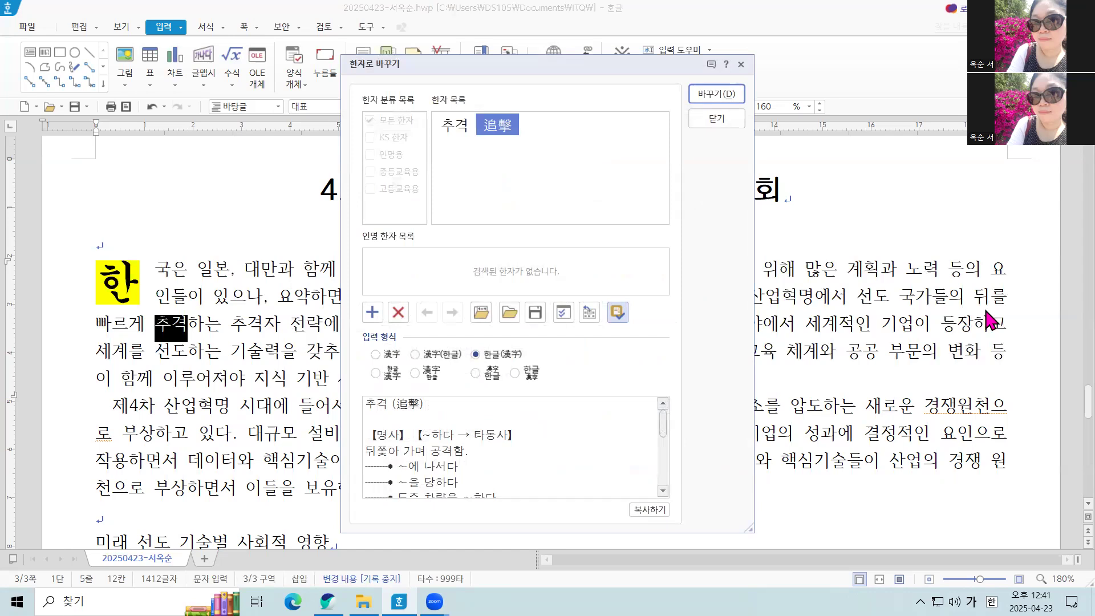
pyautogui.moveTo(508, 134)
pyautogui.click(716, 94)
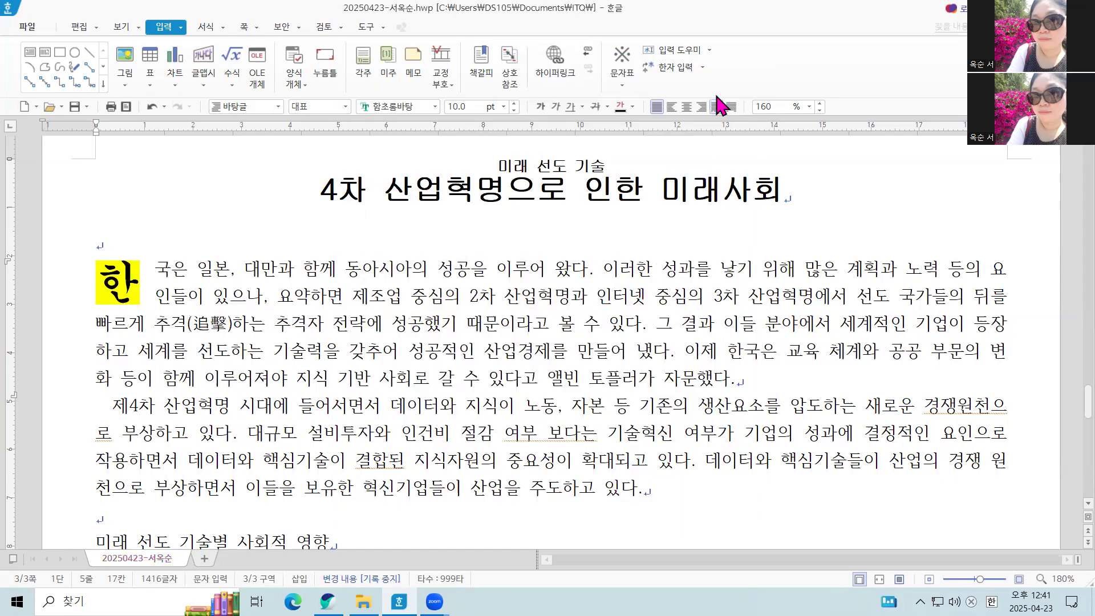
# Convert the word "선도" after "세계를" in the first paragraph to Hanja 先導 in the 한글(漢字) format
pyautogui.hotkey('alt', 'Tab')
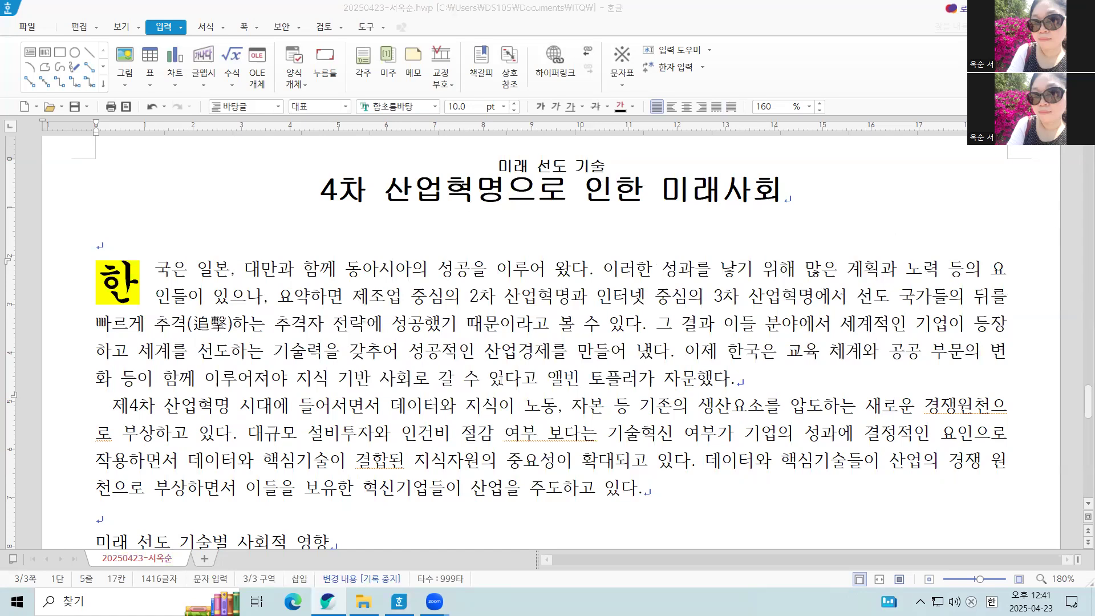
pyautogui.click(231, 351)
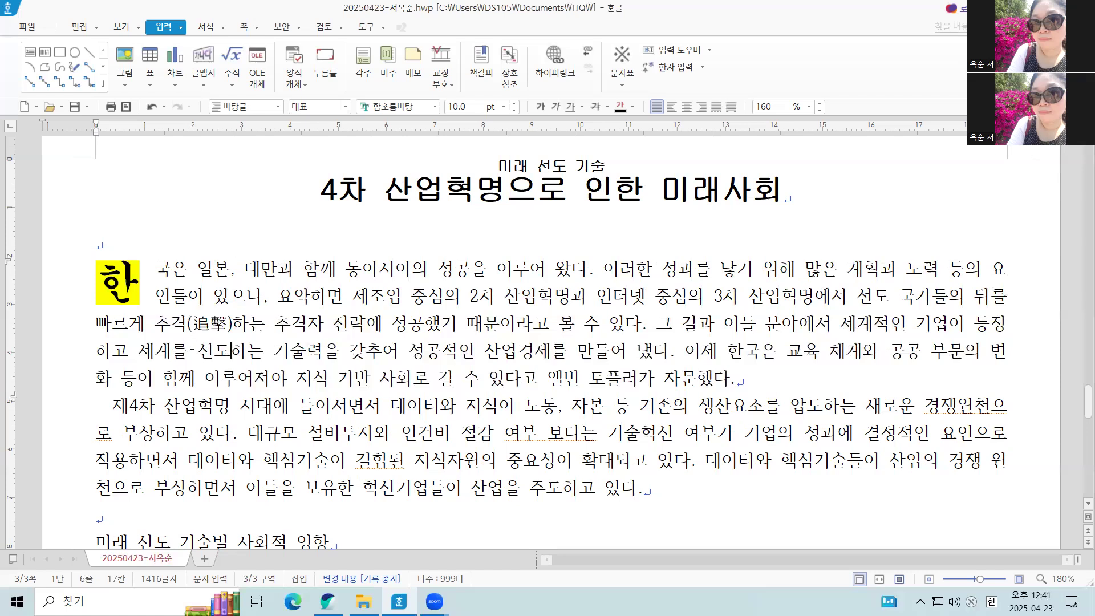
pyautogui.press('Hangul')
pyautogui.press('F9')
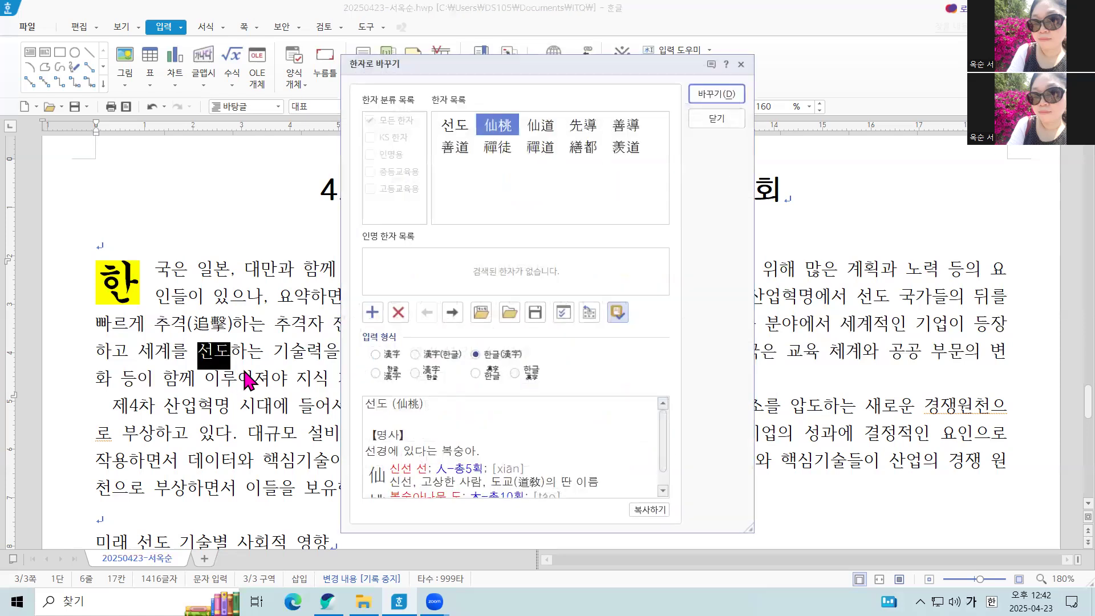
pyautogui.click(581, 135)
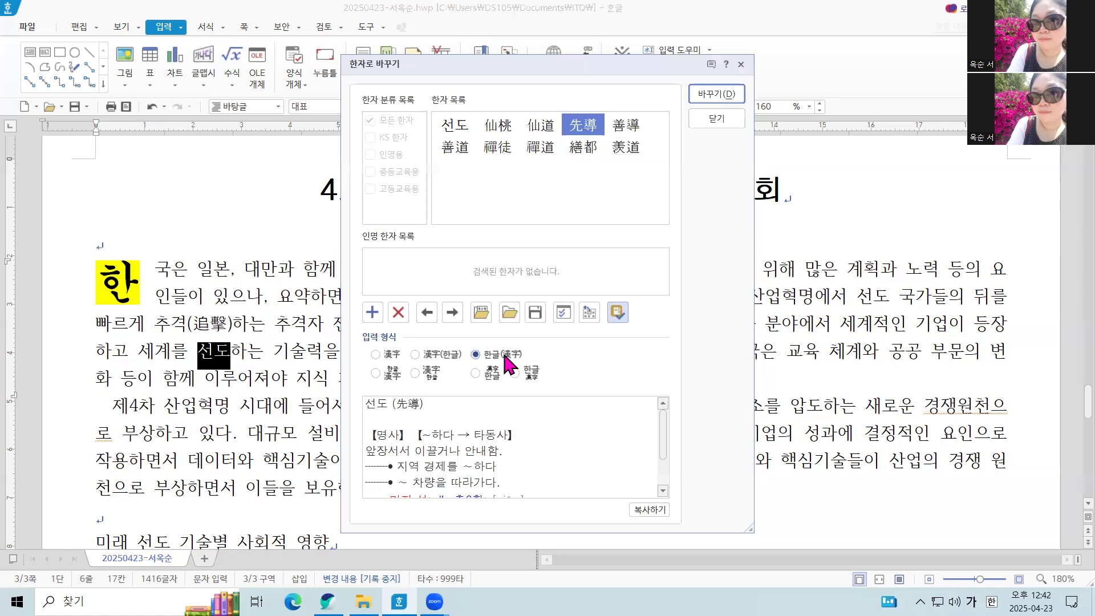
pyautogui.click(709, 102)
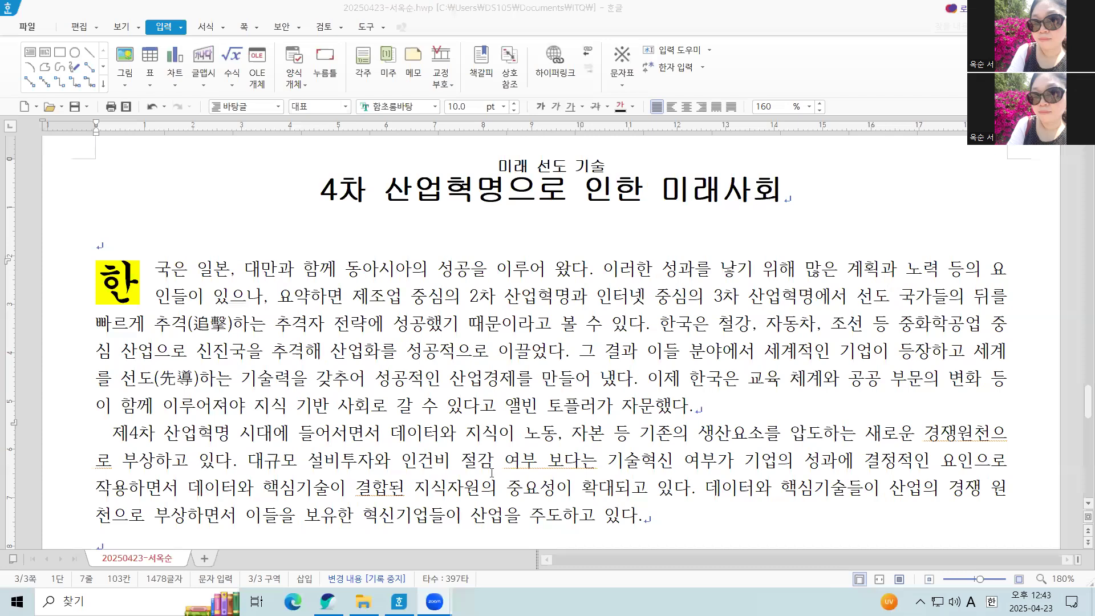
# Insert a footnote (각주) right after the word "혁신기업" in the second paragraph's last line
pyautogui.click(491, 473)
pyautogui.scroll(-2, 399, 456)
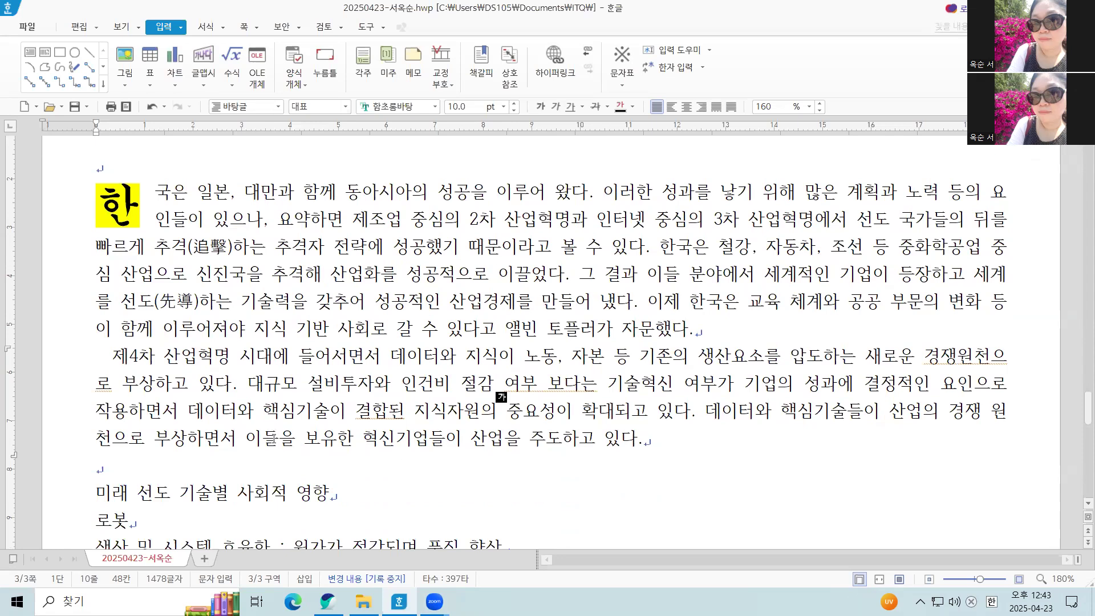
pyautogui.click(425, 439)
pyautogui.scroll(-3, 428, 439)
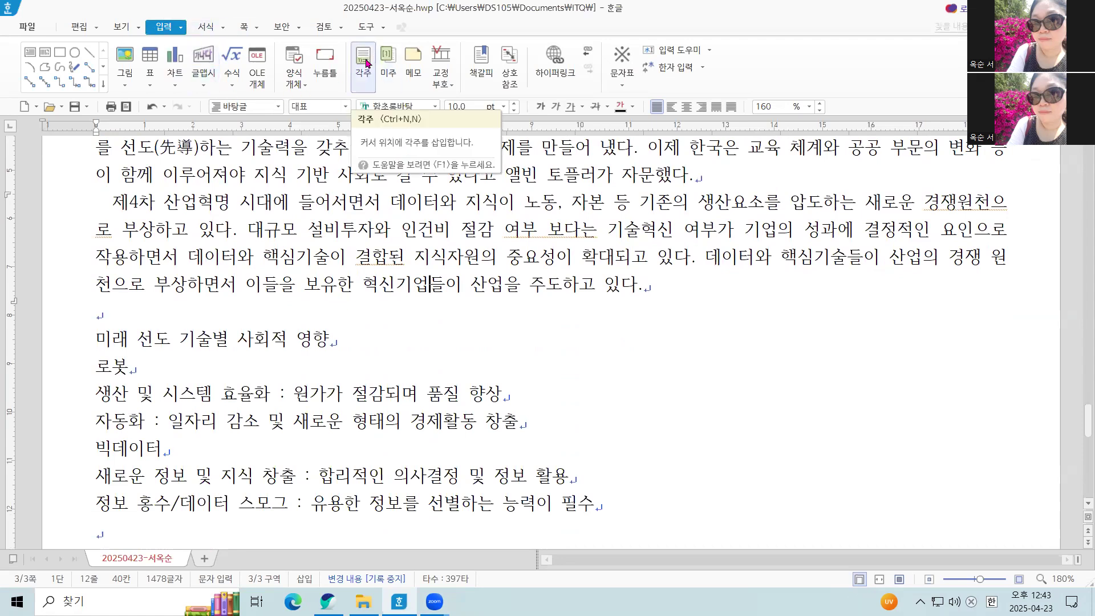
pyautogui.click(368, 68)
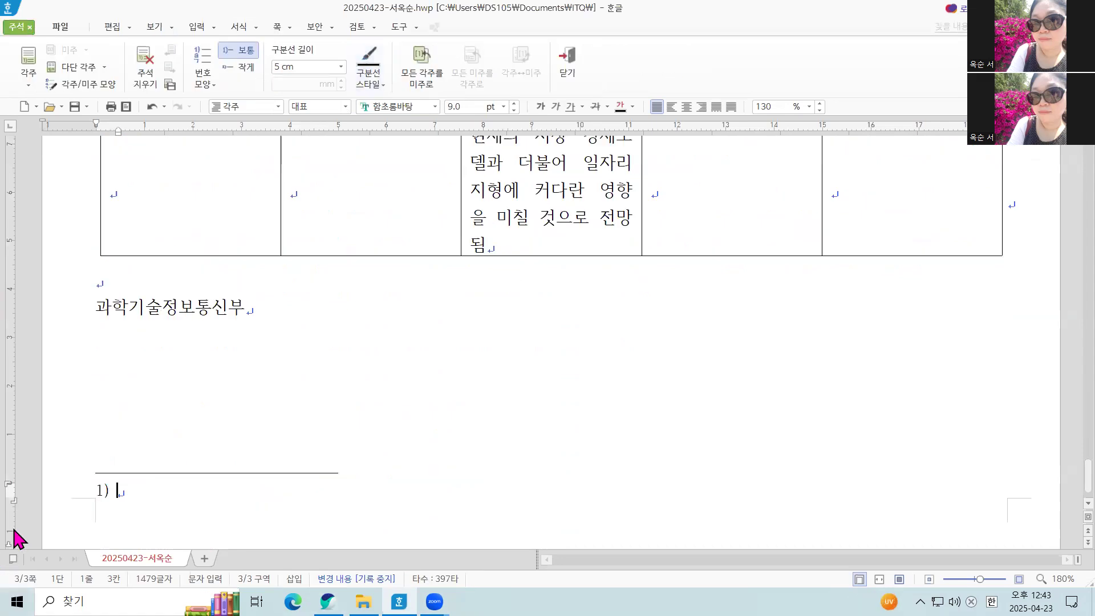
# Change the footnote's number format to the circled consonant style ㉠, ㉡, ㉢
pyautogui.click(113, 547)
pyautogui.click(207, 86)
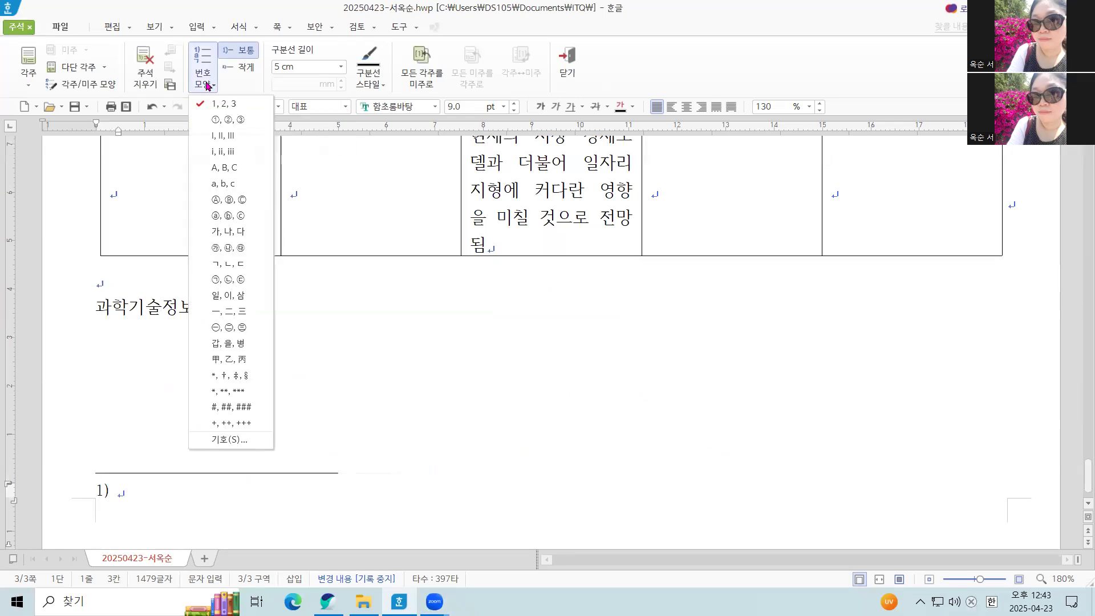
pyautogui.click(227, 279)
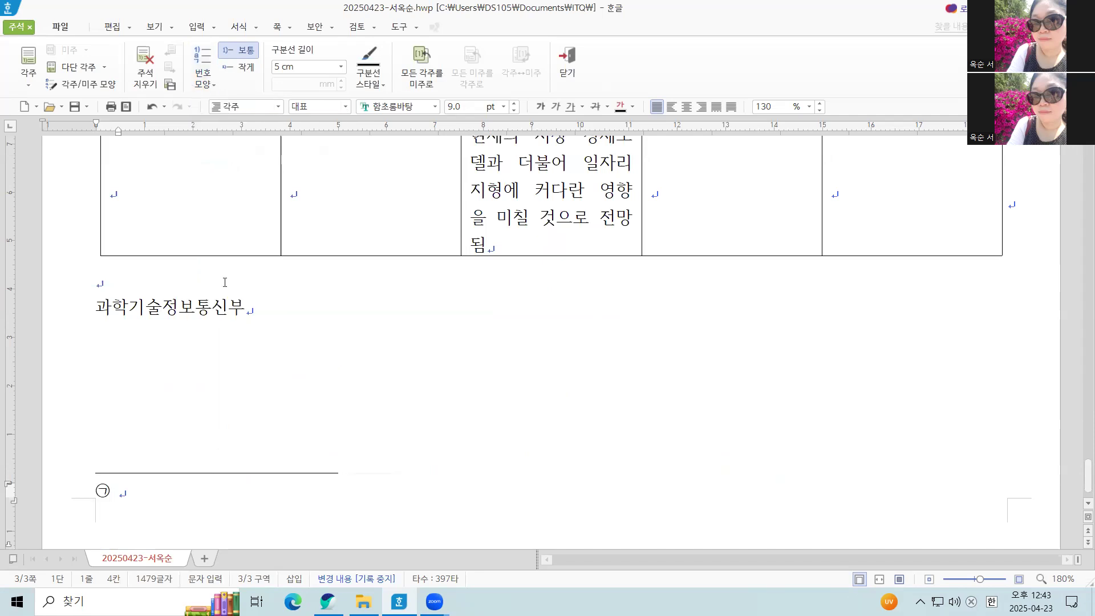
# Enter the footnote text "대표적으로 도서 및 유통 분야의 아마존, 개인운송 분야의 우버 등" and return to the body text
pyautogui.write('대표적음')
pyautogui.write('로 도서')
pyautogui.write(' 및 유통 분')
pyautogui.write('야의 아마존,')
pyautogui.write(' 개인운송')
pyautogui.write(' 분야의 우버')
pyautogui.write(' 등')
pyautogui.click(159, 516)
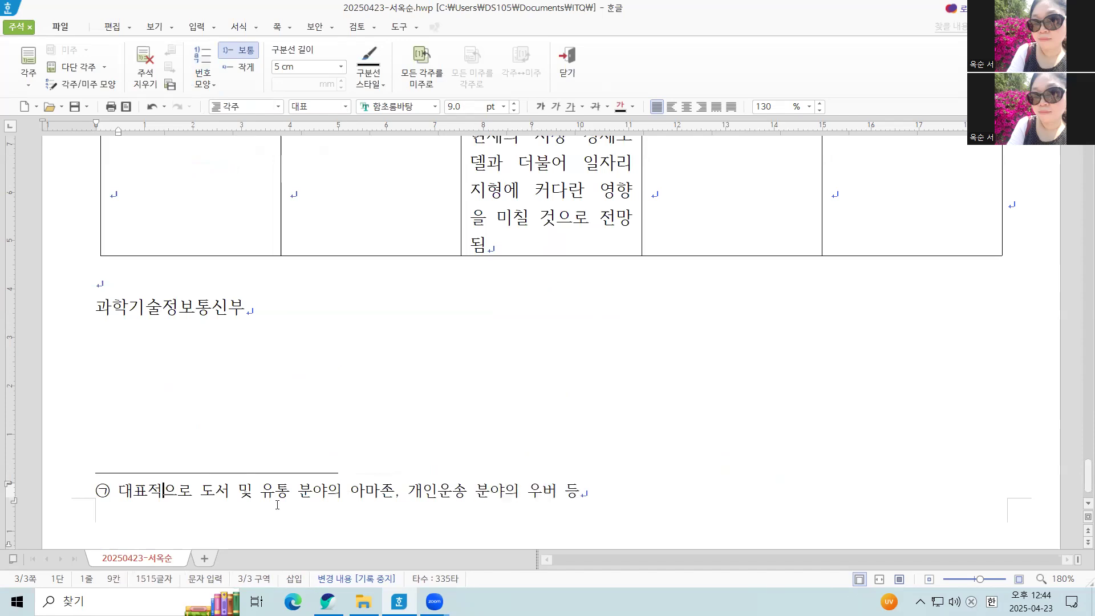
pyautogui.press('End')
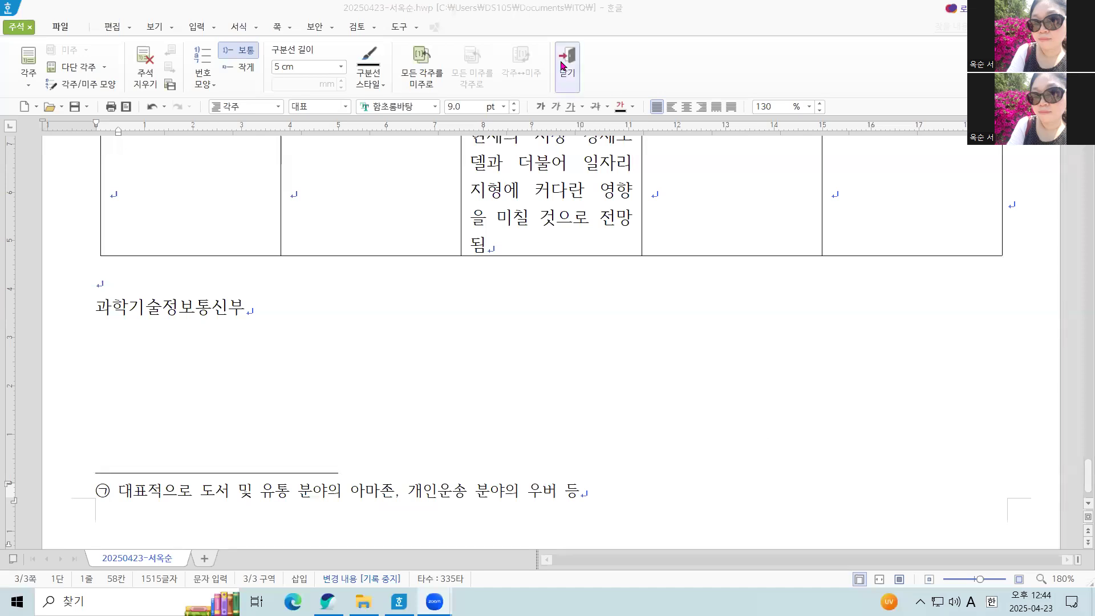
pyautogui.click(564, 62)
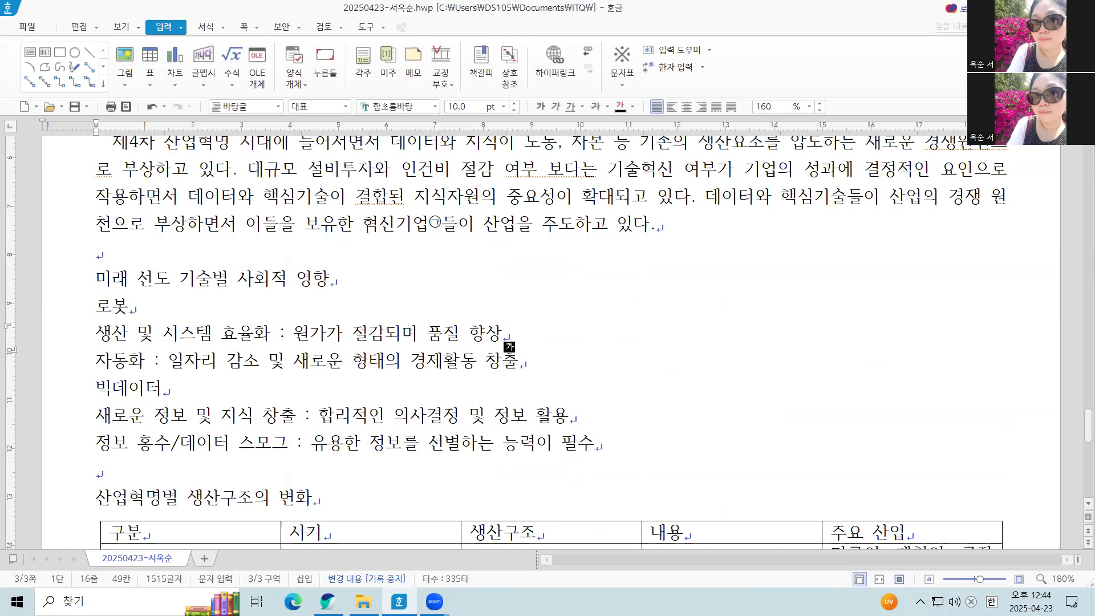
pyautogui.moveTo(363, 223); pyautogui.dragTo(443, 217)
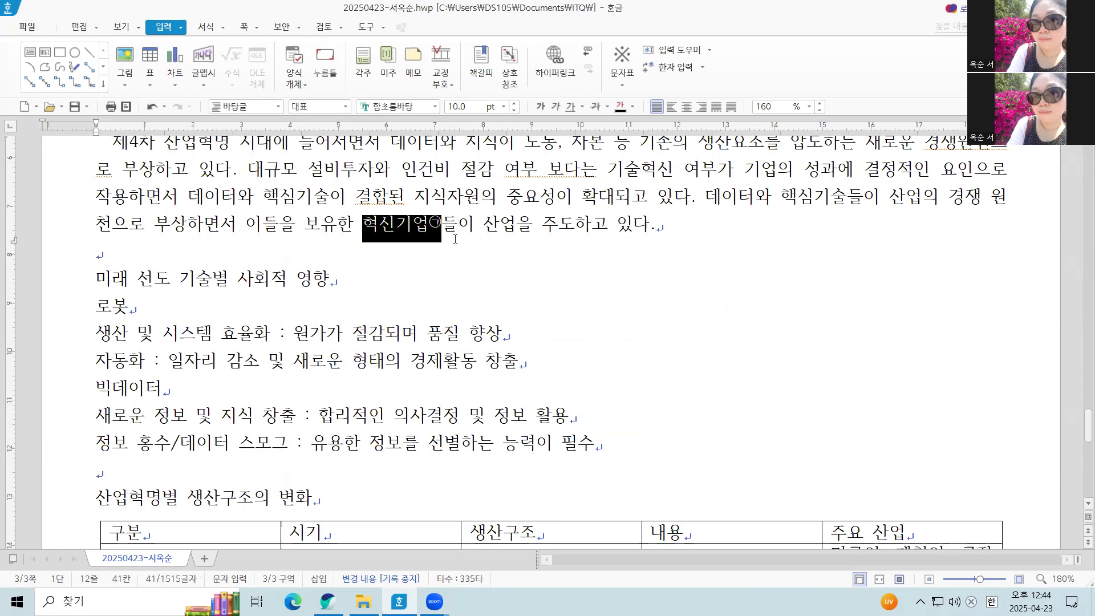
pyautogui.click(513, 252)
# Insert the picture 그림4 from the ITQ Picture folder at the right end of the two body paragraphs, about 41 × 54 mm
pyautogui.scroll(5, 601, 313)
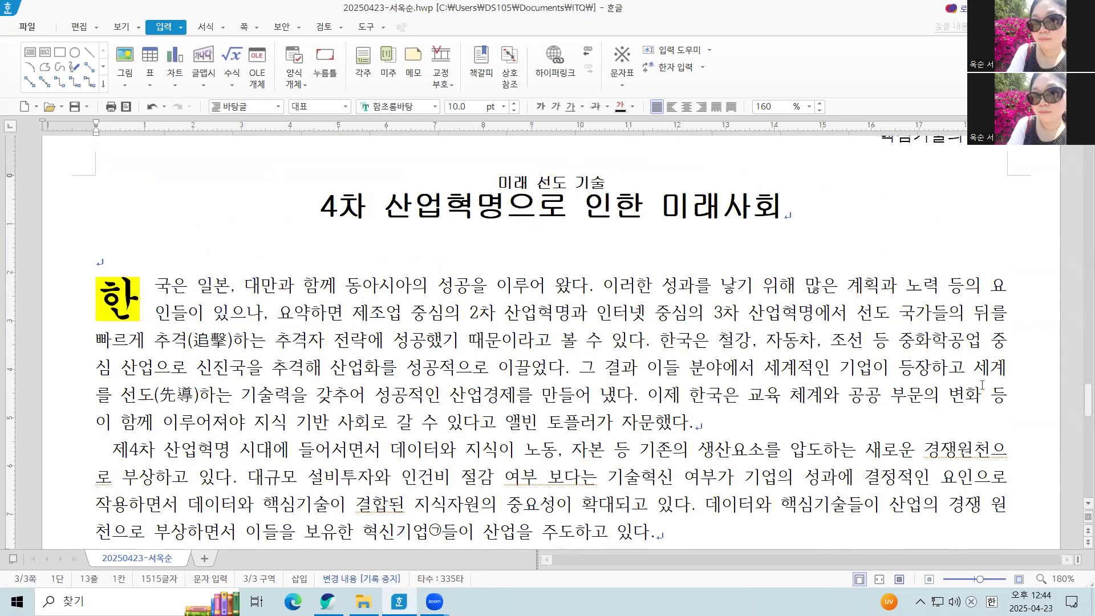
pyautogui.scroll(-4, 827, 328)
pyautogui.scroll(3, 827, 325)
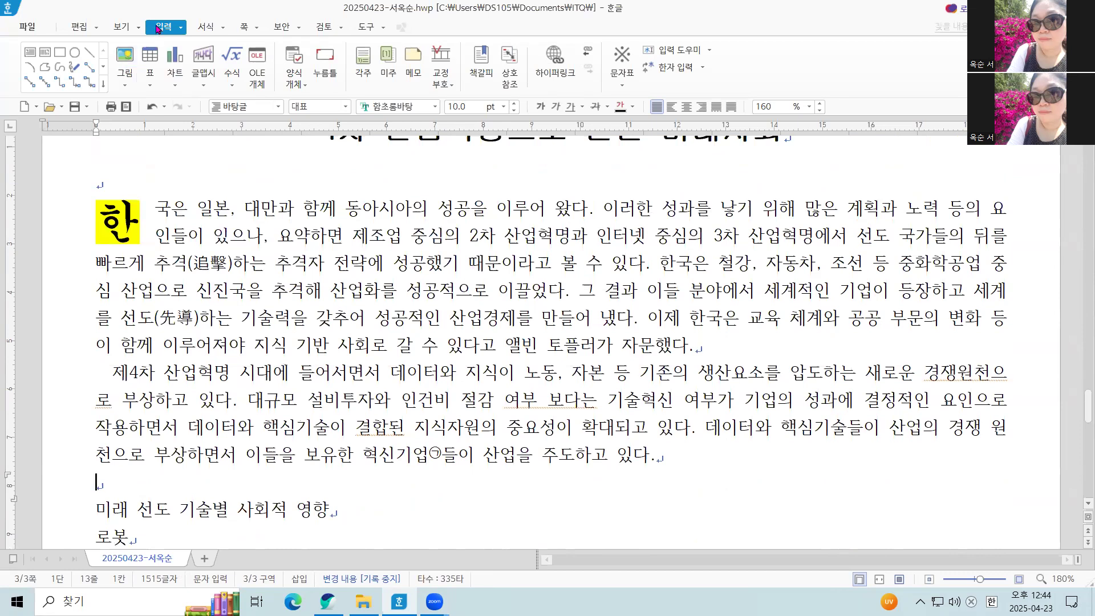
pyautogui.click(127, 61)
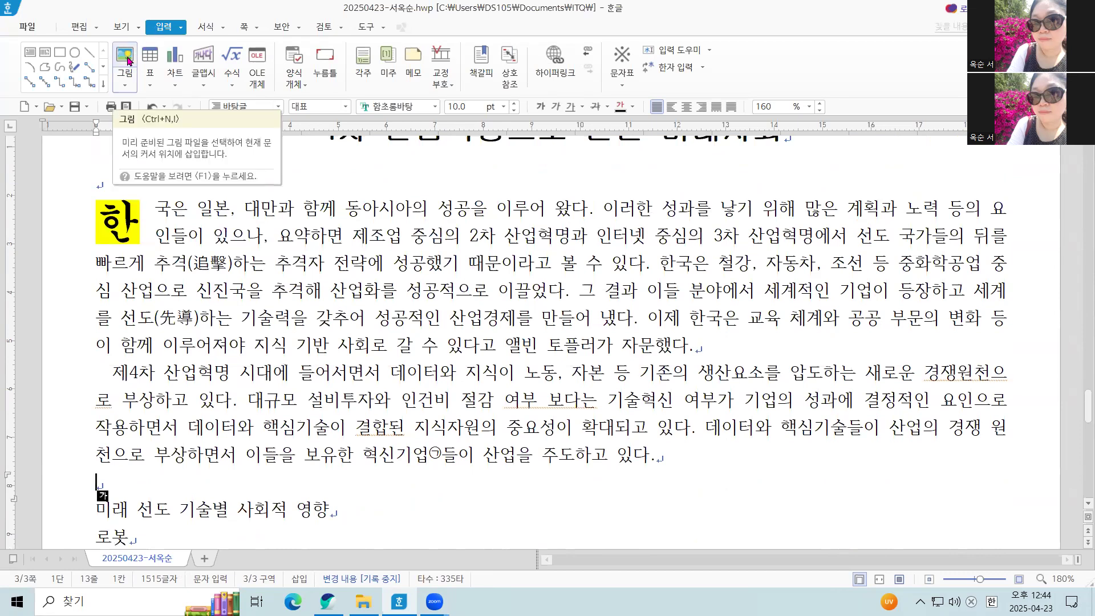
pyautogui.click(128, 61)
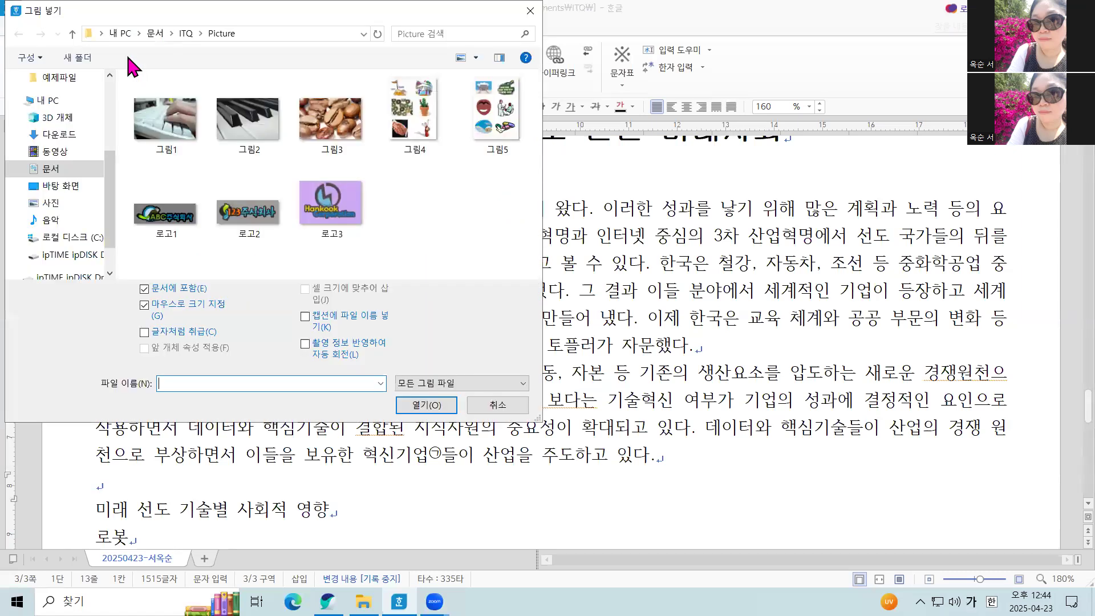
pyautogui.click(426, 106)
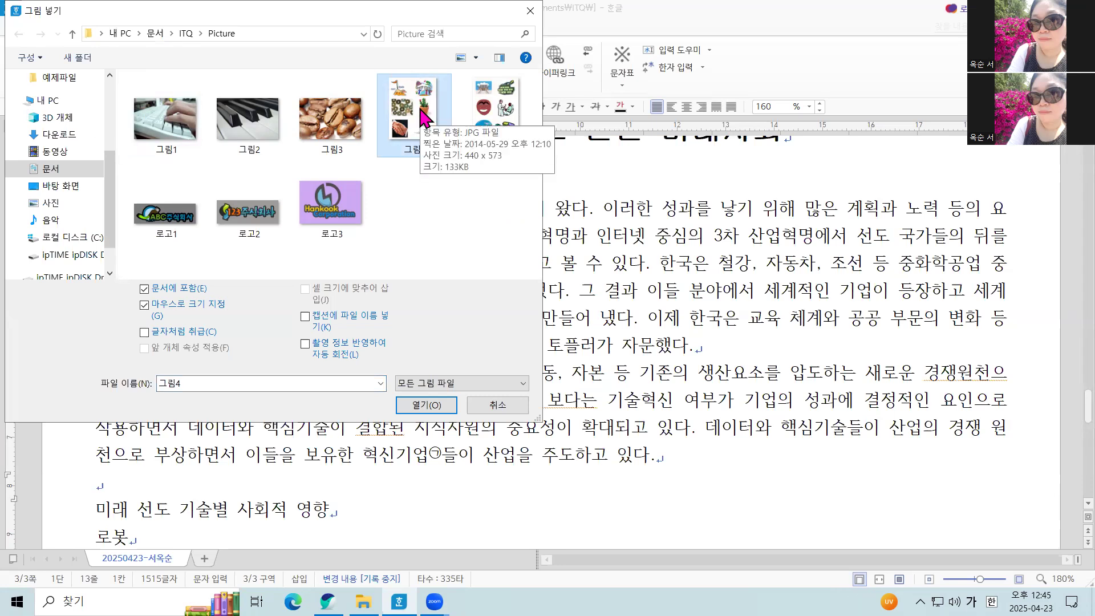
pyautogui.click(439, 405)
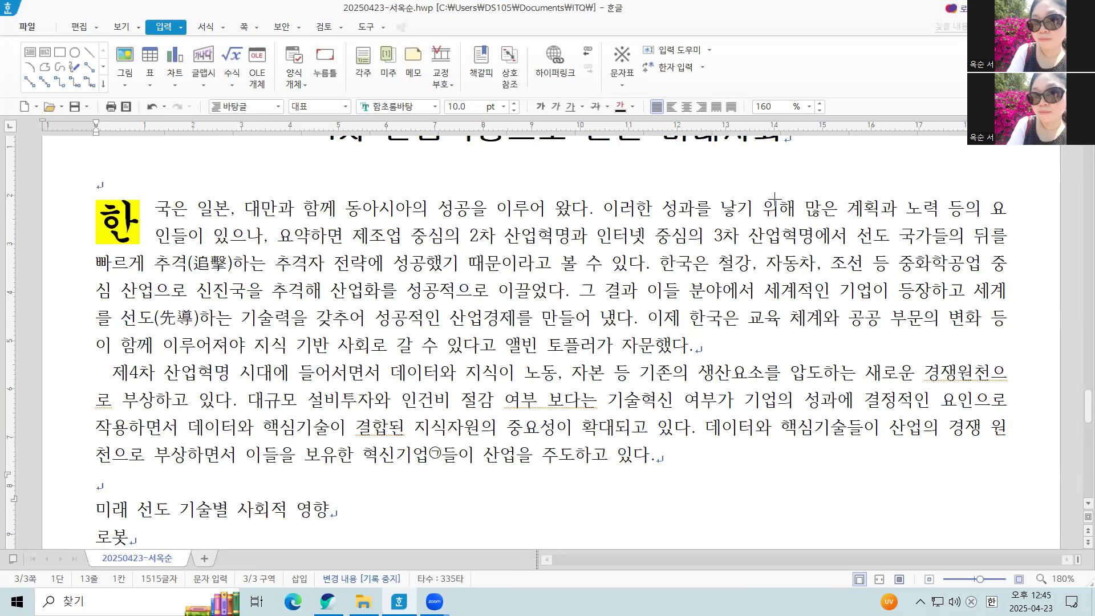
pyautogui.moveTo(775, 198); pyautogui.dragTo(963, 460)
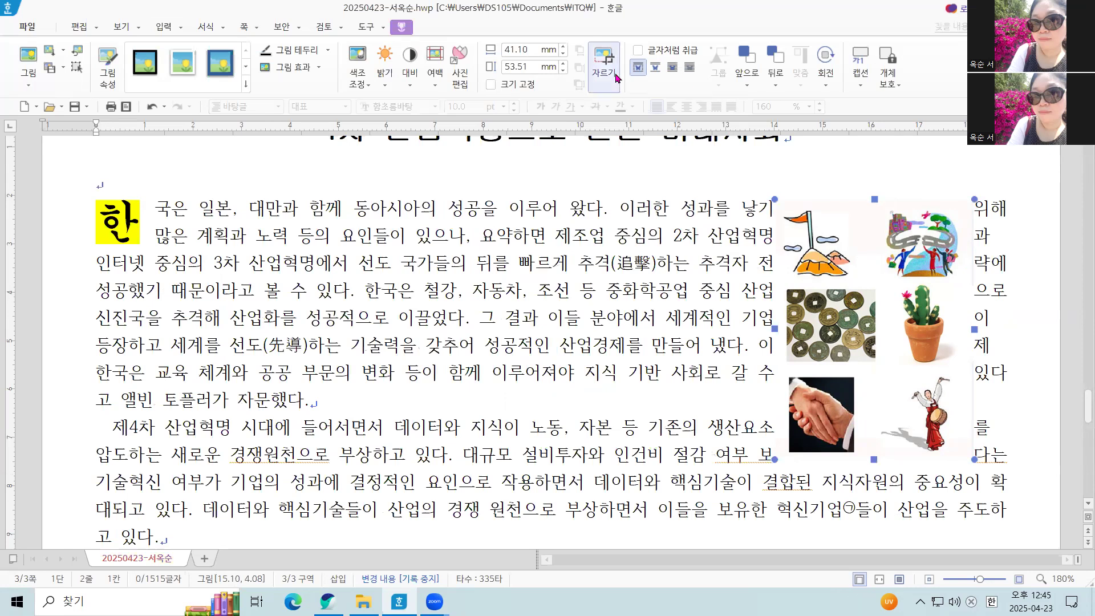
# Crop the inserted picture down to its upper-right illustration of people holding up a road, about 18 × 15 mm
pyautogui.click(603, 61)
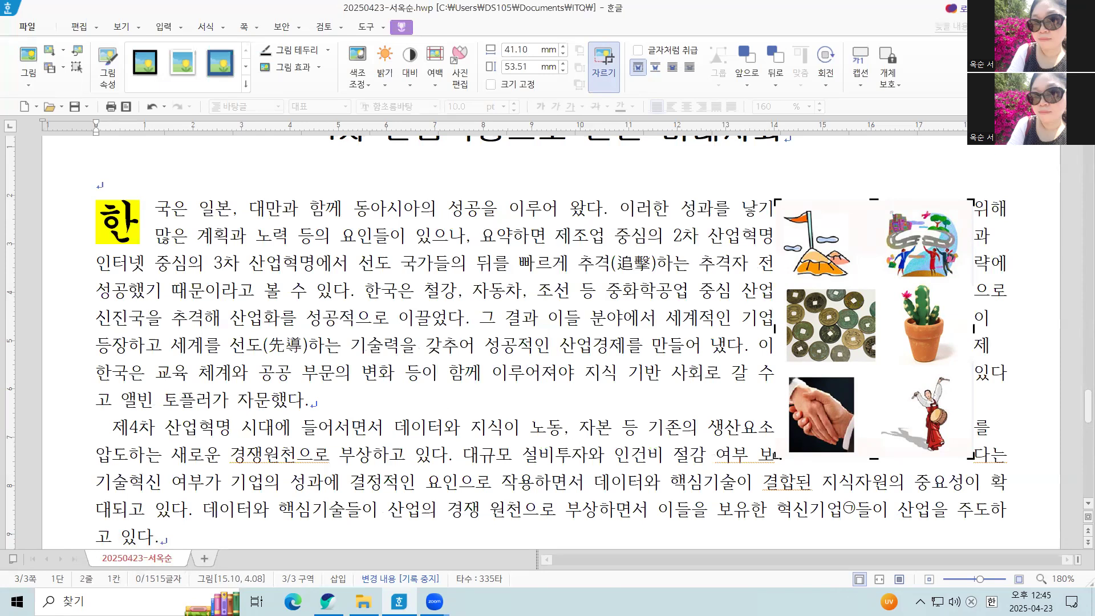
pyautogui.moveTo(775, 455); pyautogui.dragTo(874, 289)
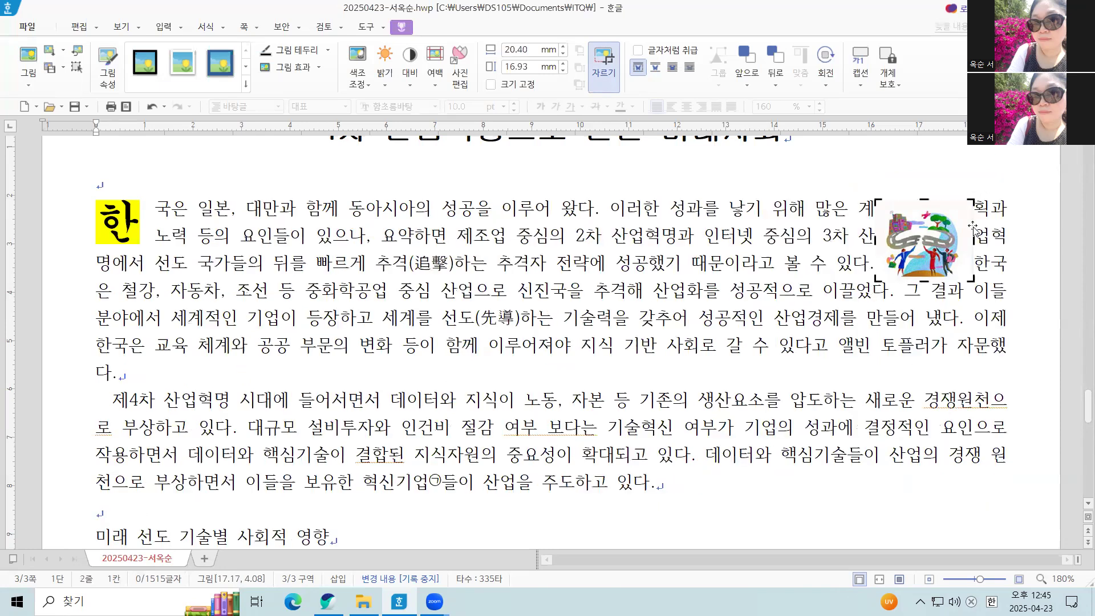
pyautogui.moveTo(970, 203); pyautogui.dragTo(963, 208)
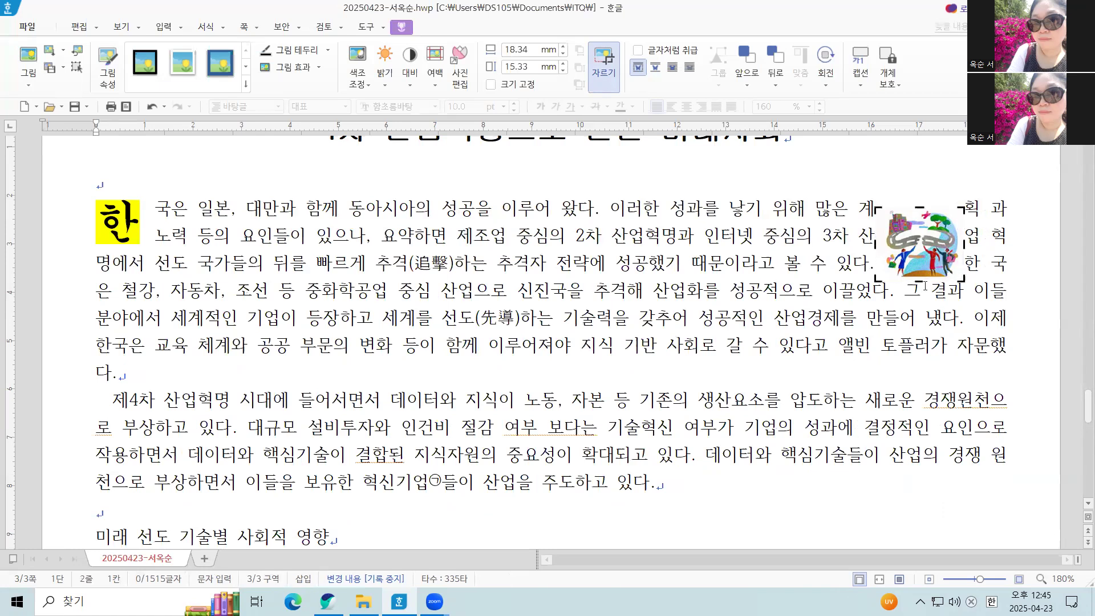
pyautogui.click(604, 67)
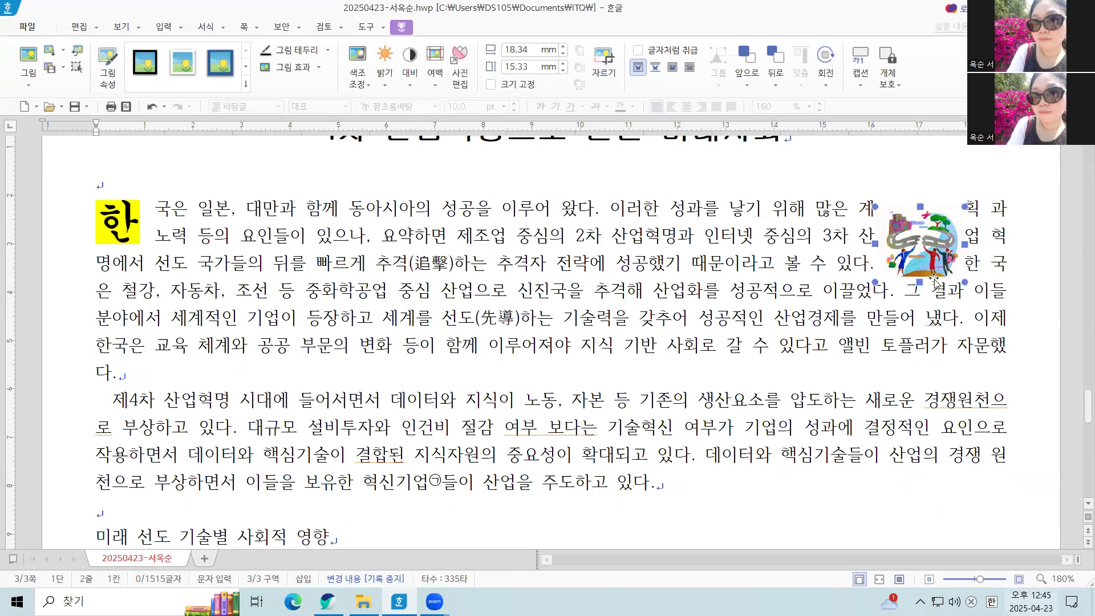
# Set the cropped picture's width and height to 40 mm each and lock its size (크기 고정)
pyautogui.doubleClick(928, 249)
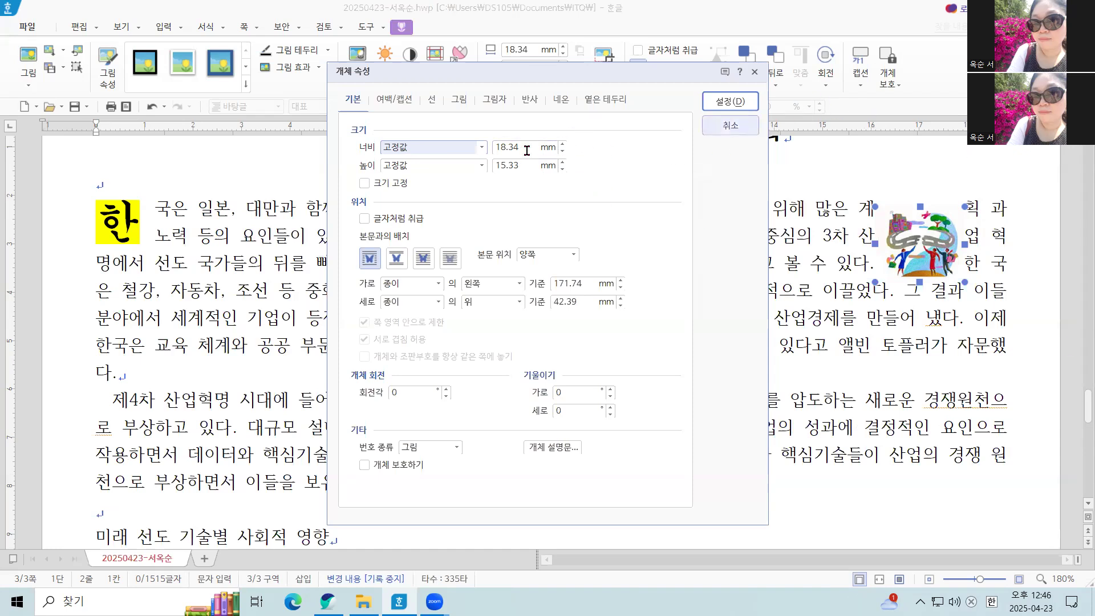
pyautogui.press('Tab')
pyautogui.write('40')
pyautogui.press('Tab')
pyautogui.write('40')
pyautogui.click(364, 183)
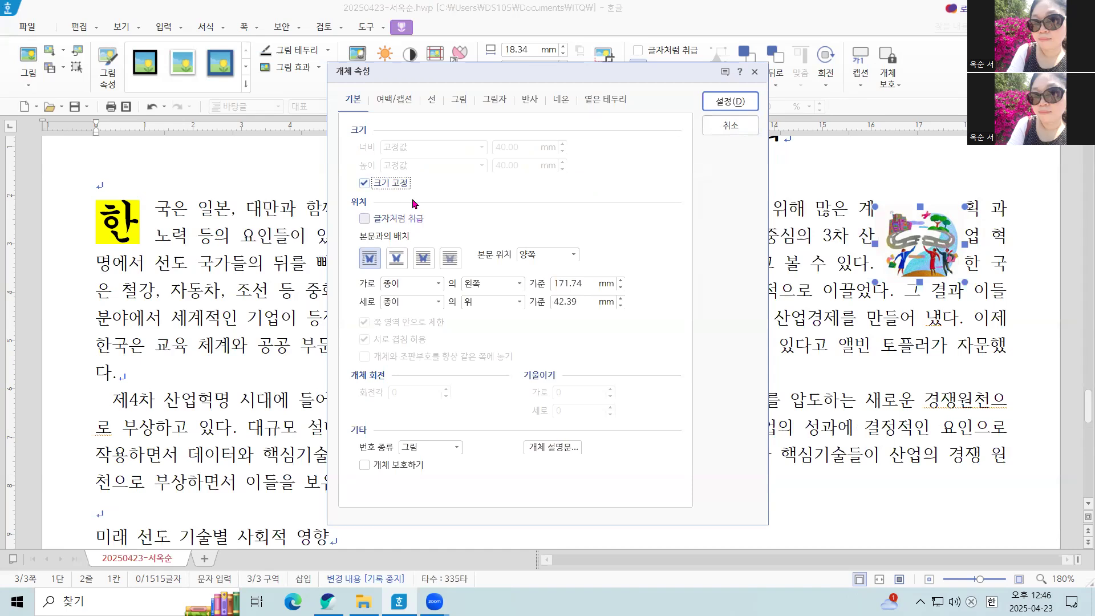
# Set the picture's left outer margin (바깥 여백 왼쪽) to 2 mm, apply it, and recheck the picture's properties
pyautogui.click(387, 101)
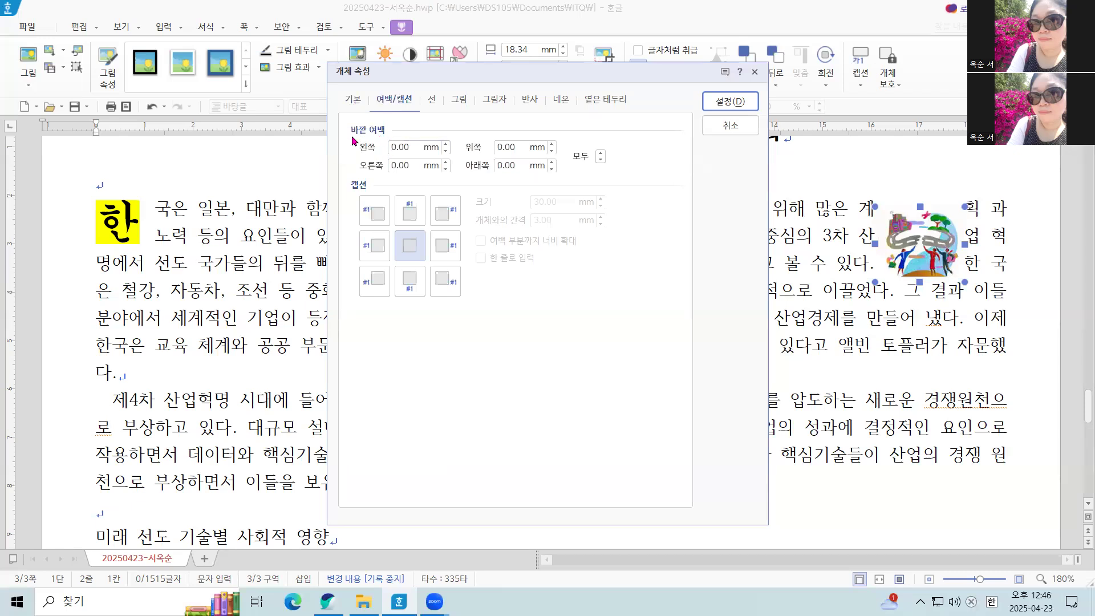
pyautogui.click(445, 145)
pyautogui.click(744, 106)
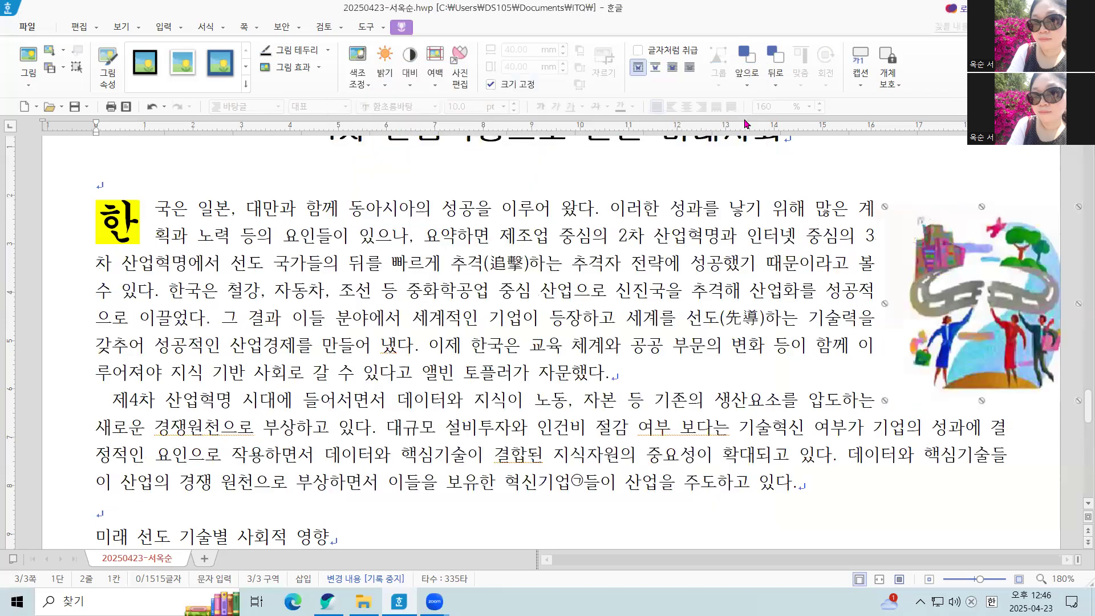
pyautogui.doubleClick(963, 281)
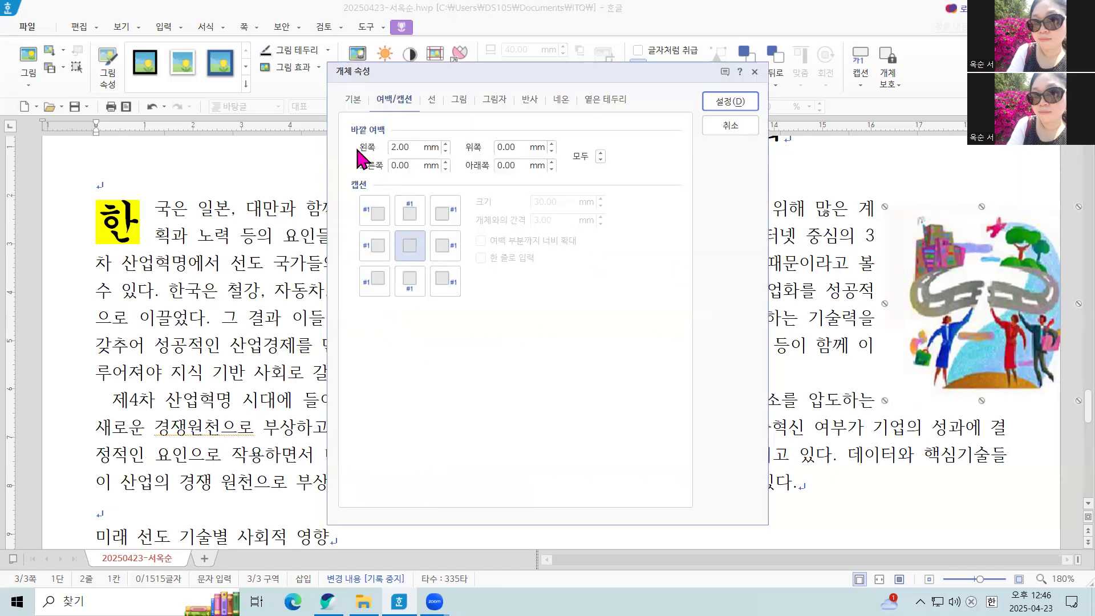
pyautogui.hotkey('ctrl', 'shift', 'Tab')
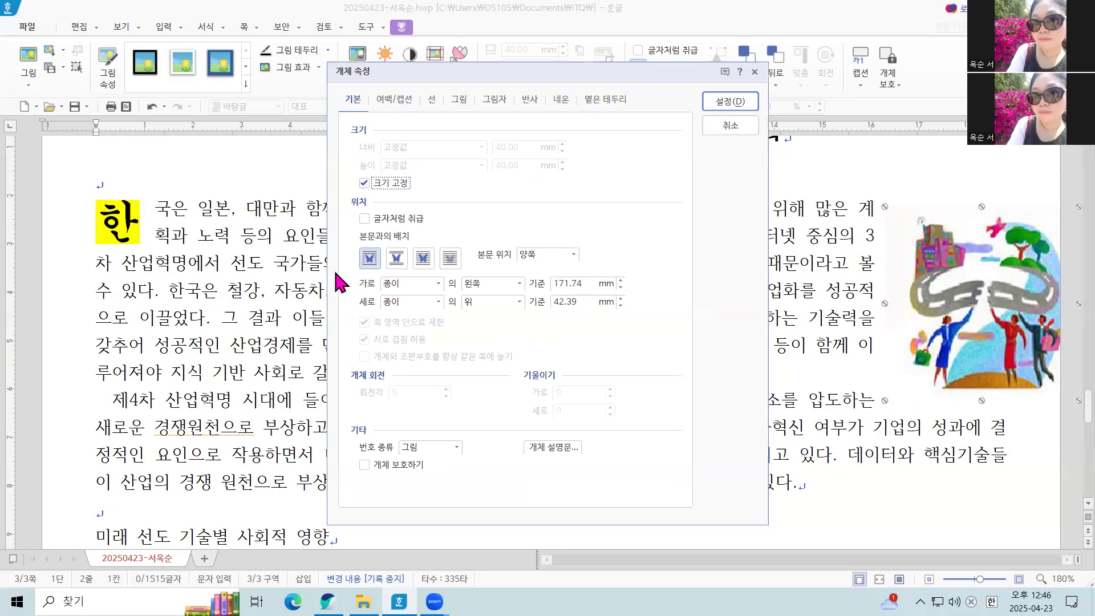
pyautogui.click(731, 101)
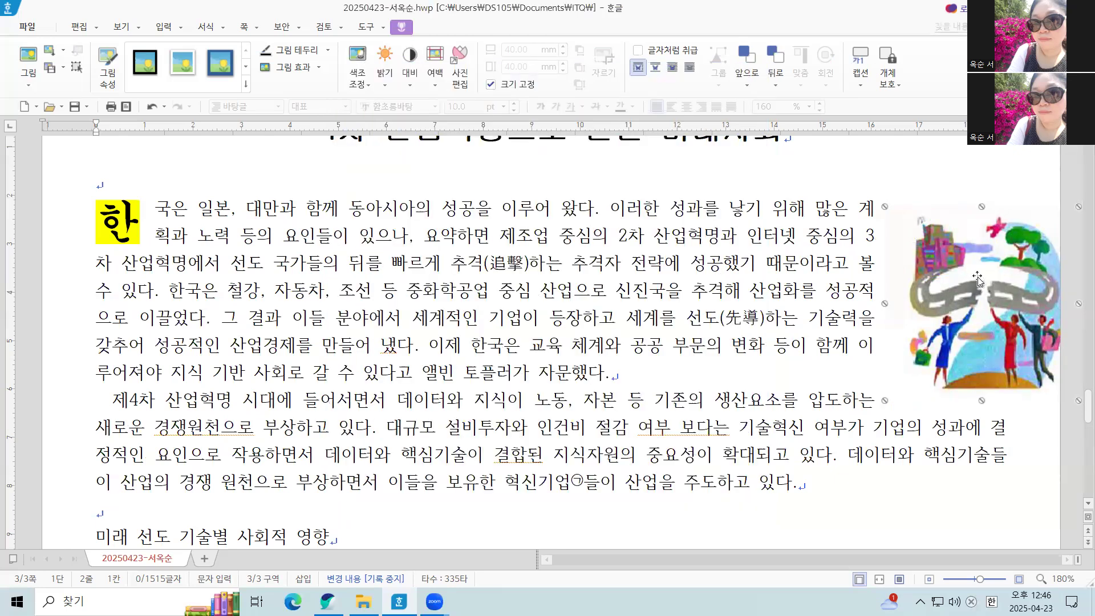
# Nudge the 40 mm picture leftward in small increments so that it fits within the page
pyautogui.press('Left')
pyautogui.press('Left')
pyautogui.press('Left')
pyautogui.press('Left')
pyautogui.press('Left')
pyautogui.press('Left')
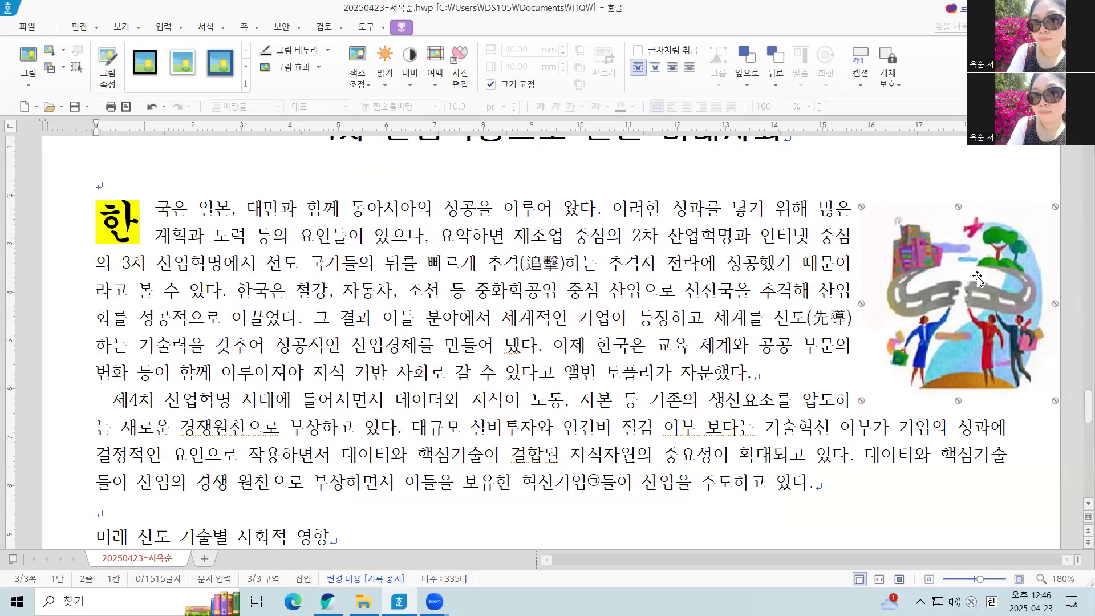
# Compare with the exam sheet 한글(B형)_문제지.pdf and reposition the picture until the first paragraph's lines wrap as they do there
pyautogui.hotkey('alt', 'Tab')
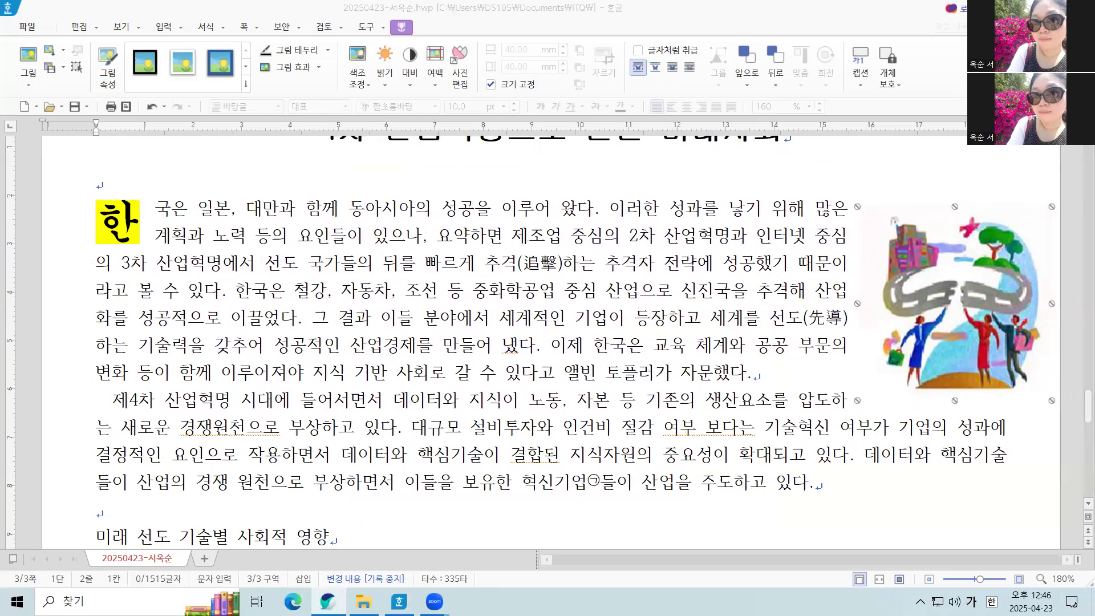
pyautogui.doubleClick(650, 106)
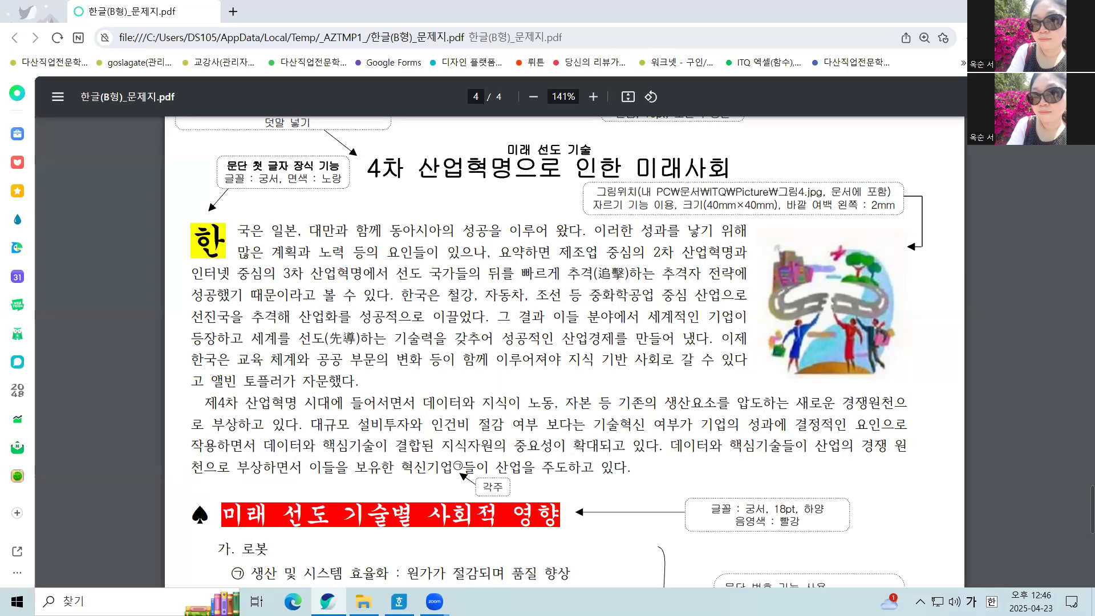
pyautogui.hotkey('alt', 'Tab')
pyautogui.moveTo(888, 287)
pyautogui.mouseDown()
pyautogui.moveTo(833, 281)
pyautogui.moveTo(877, 287)
pyautogui.mouseUp()
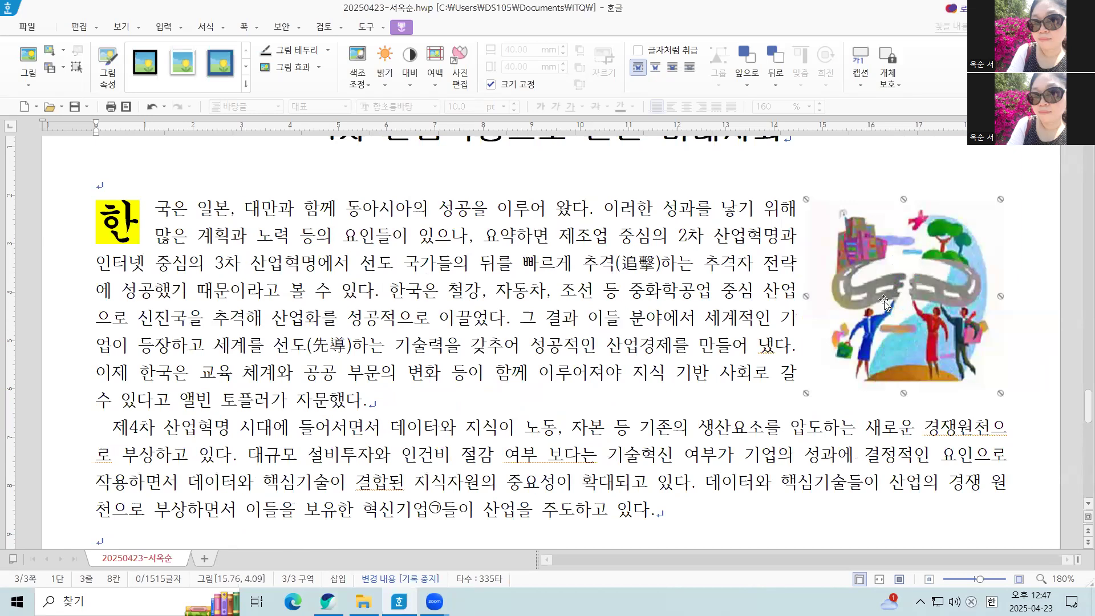
pyautogui.moveTo(884, 303); pyautogui.dragTo(886, 302)
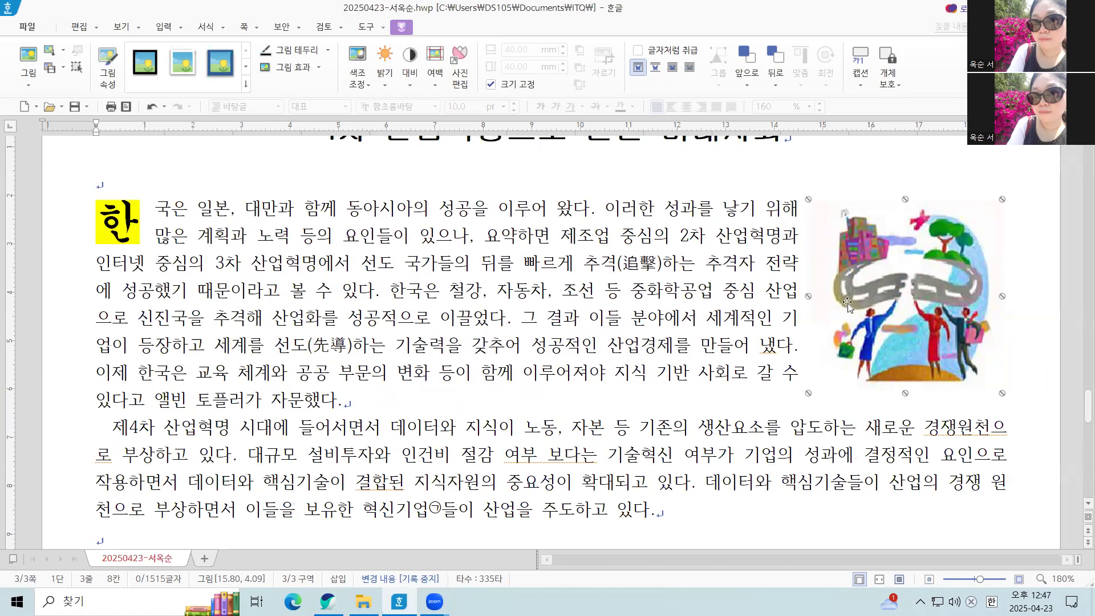
pyautogui.moveTo(841, 308); pyautogui.dragTo(843, 308)
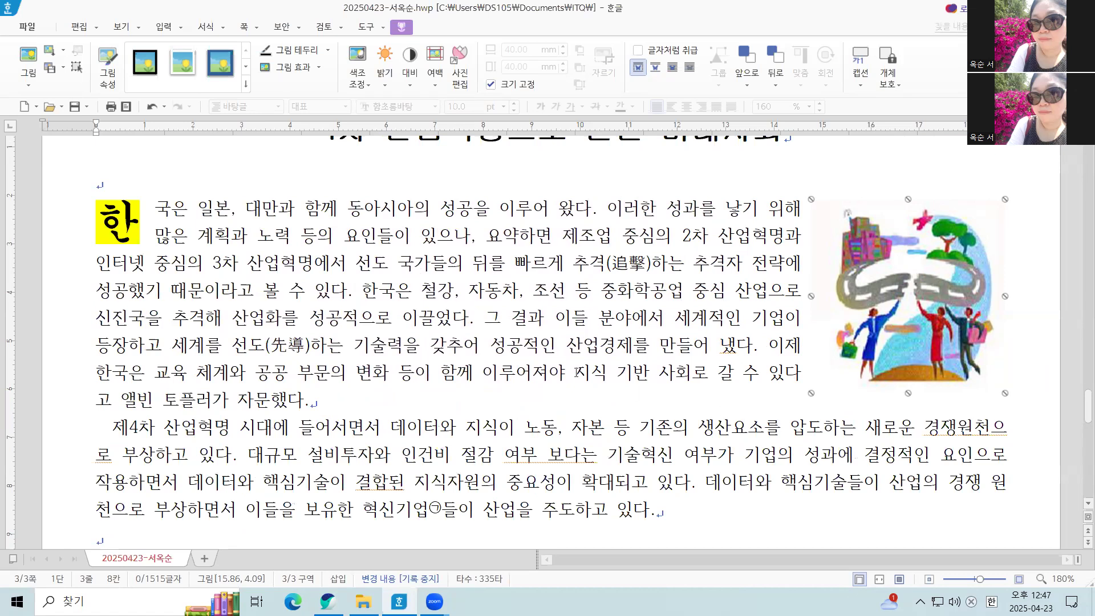
# Insert a ♠ symbol and a space before the heading "미래 선도 기술별 사회적 영향"
pyautogui.scroll(-5, 519, 329)
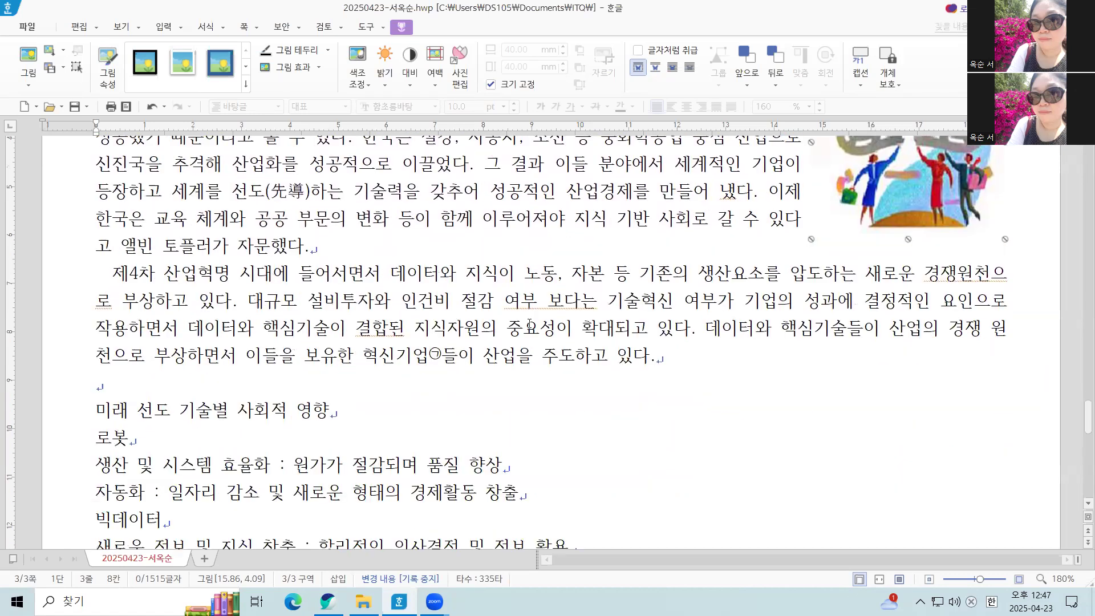
pyautogui.scroll(-8, 897, 239)
pyautogui.scroll(13, 801, 355)
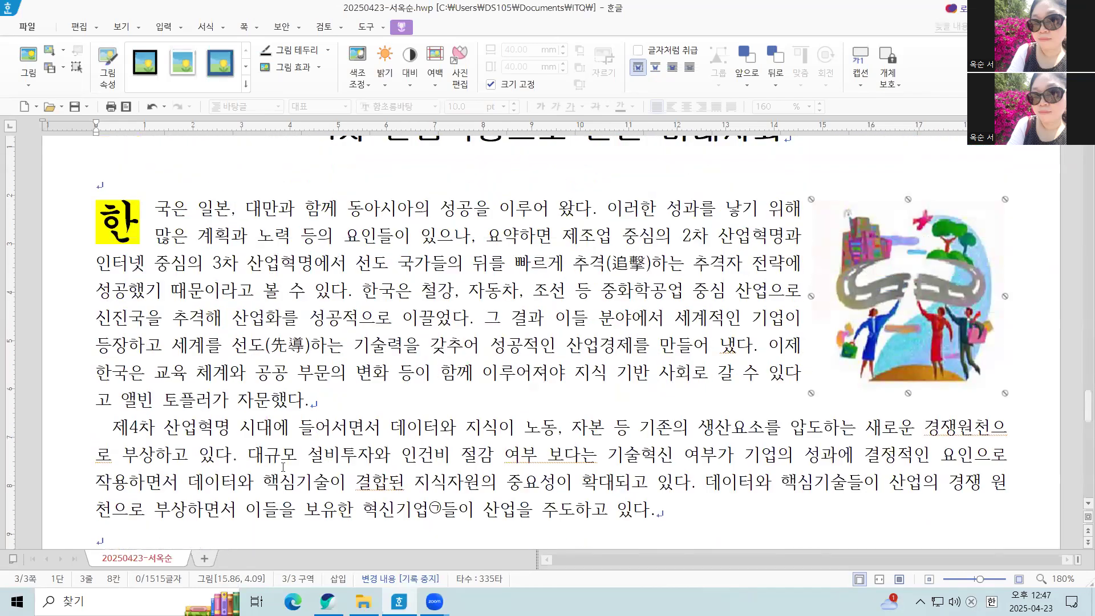
pyautogui.scroll(-10, 283, 466)
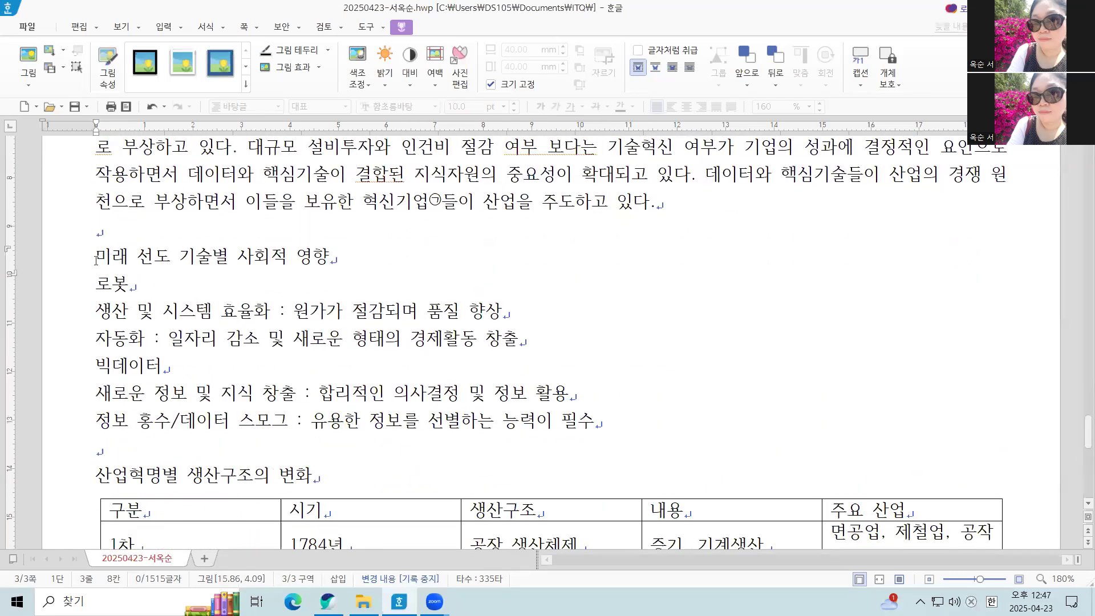
pyautogui.click(96, 260)
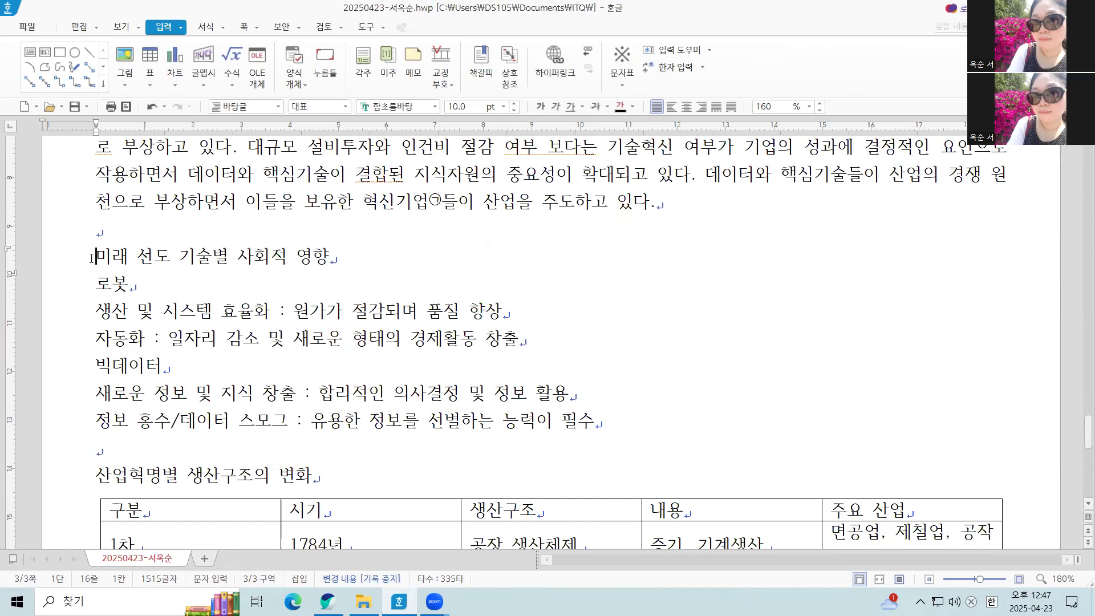
pyautogui.hotkey('ctrl', 'F10')
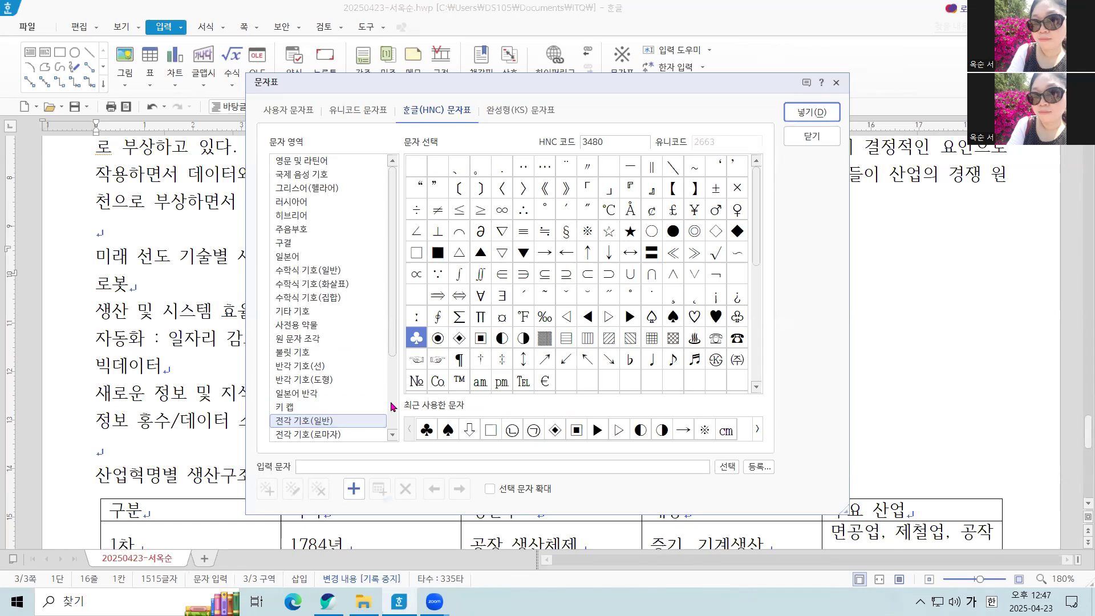
pyautogui.click(673, 319)
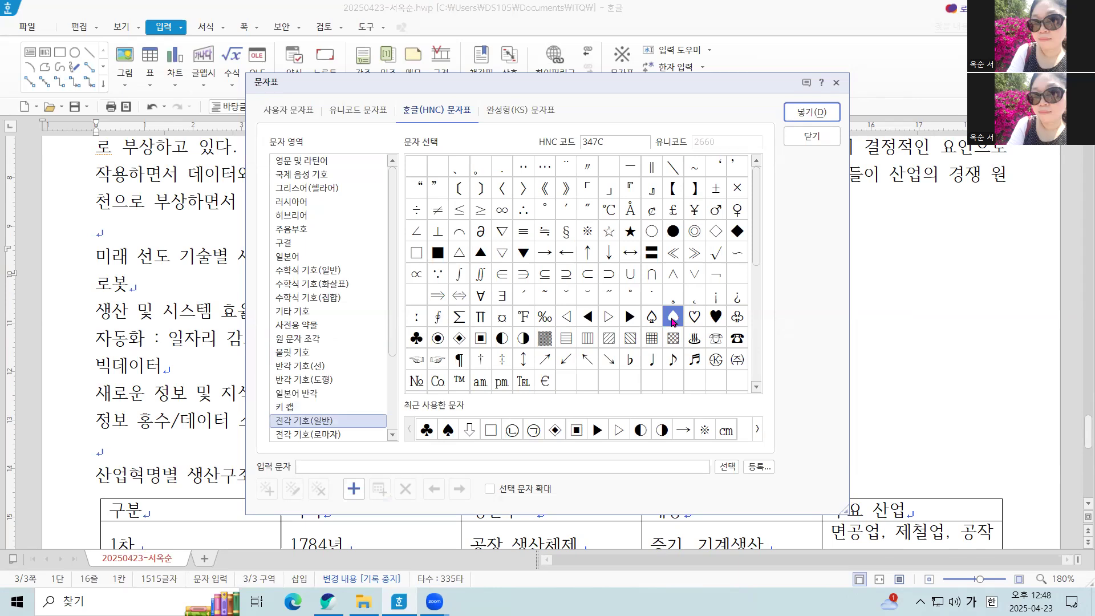
pyautogui.click(811, 113)
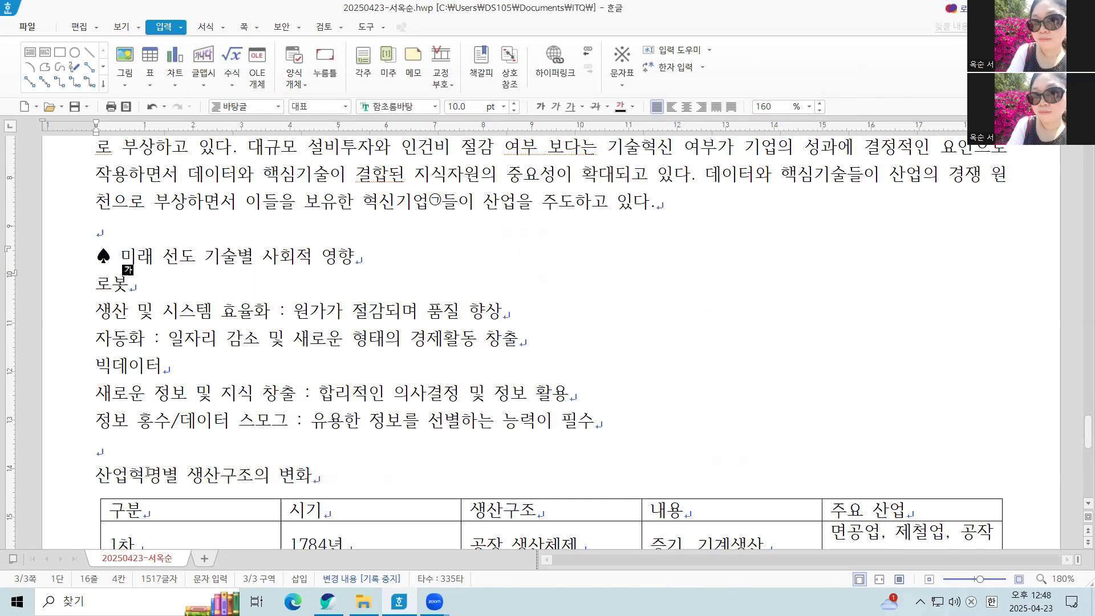
# Insert the same ♠ symbol and a space before the heading "산업혁명별 생산구조의 변화"
pyautogui.click(98, 476)
pyautogui.hotkey('ctrl', 'F10')
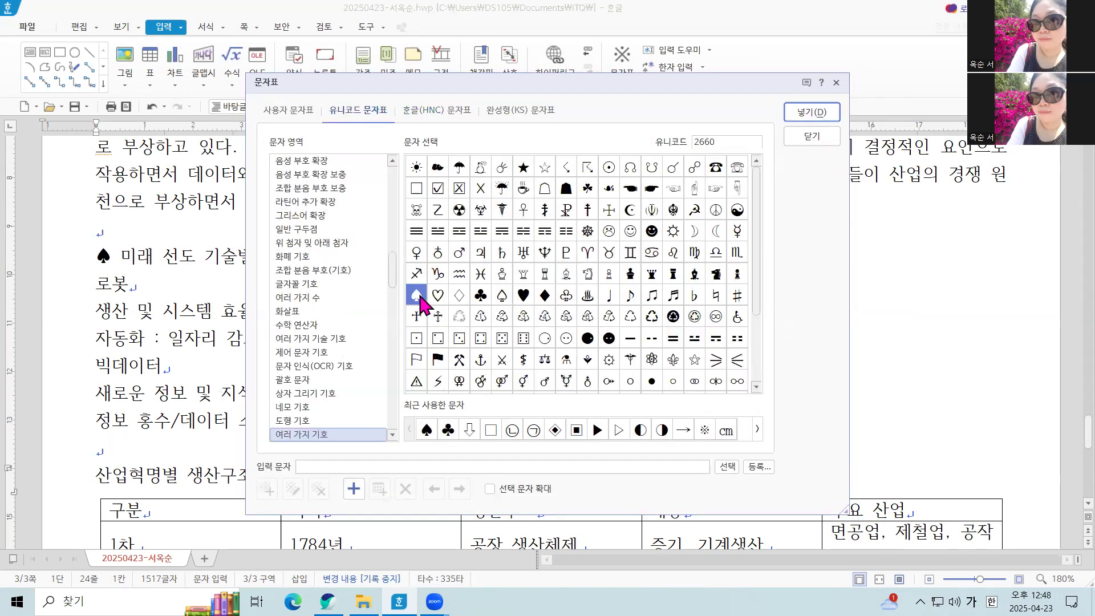
pyautogui.click(814, 112)
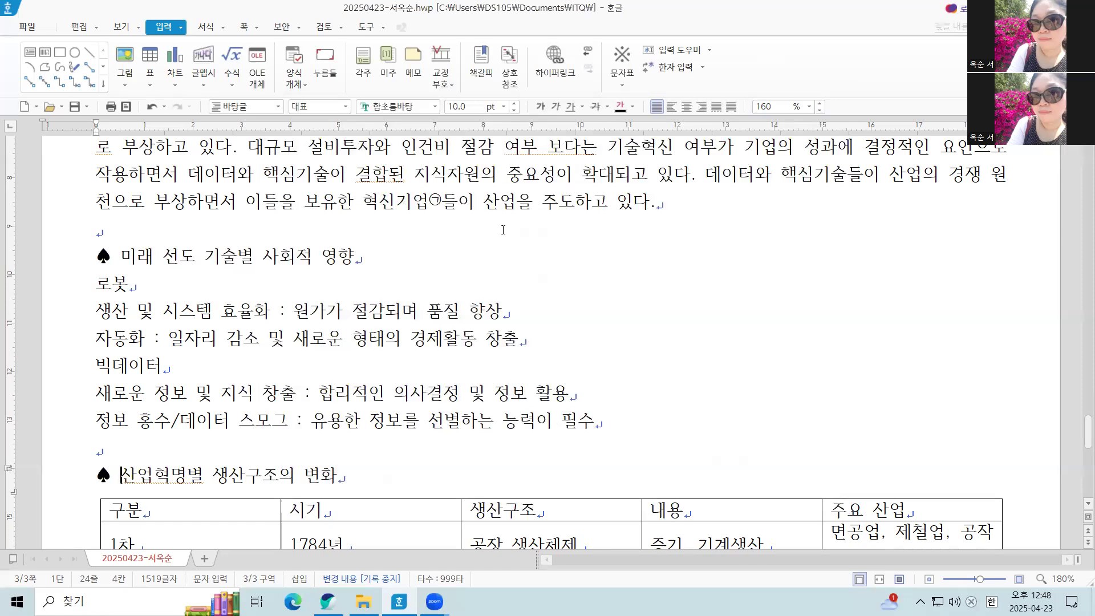
pyautogui.click(296, 256)
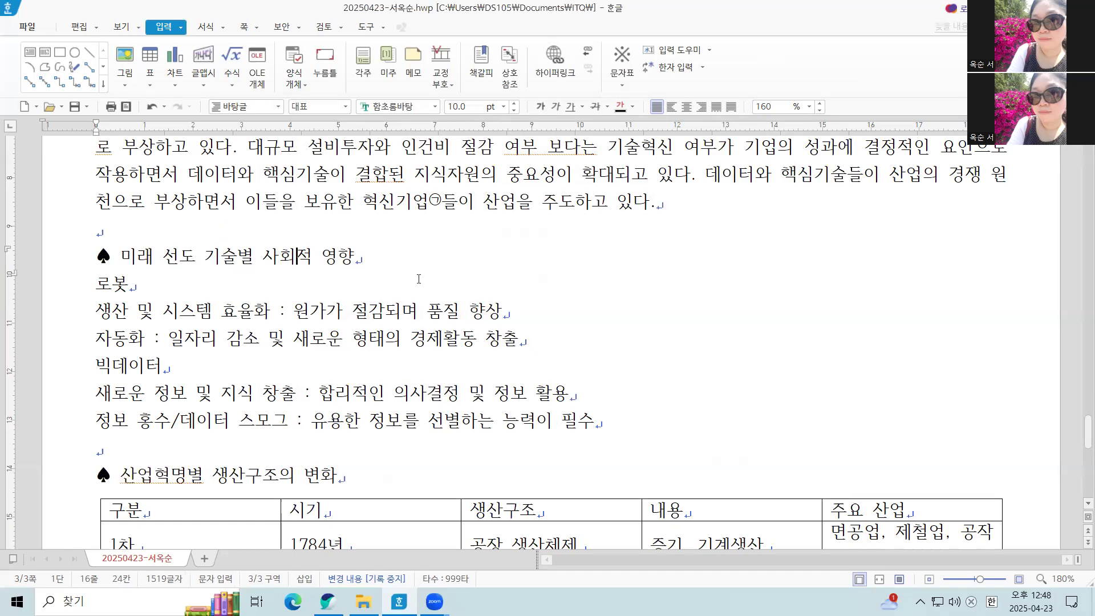
pyautogui.click(104, 257)
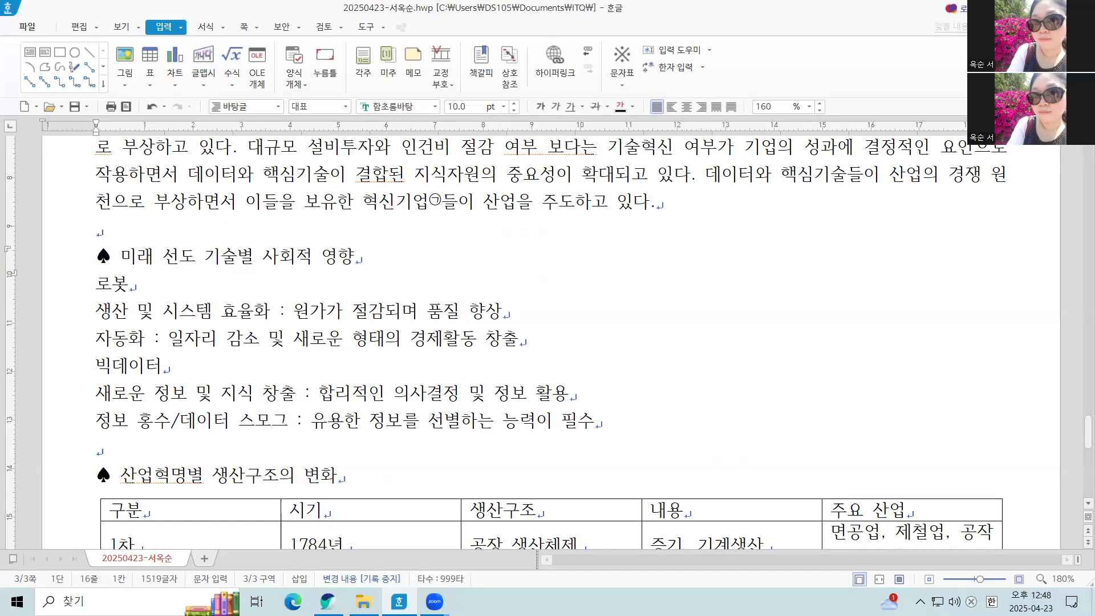
pyautogui.hotkey('alt', 'Tab')
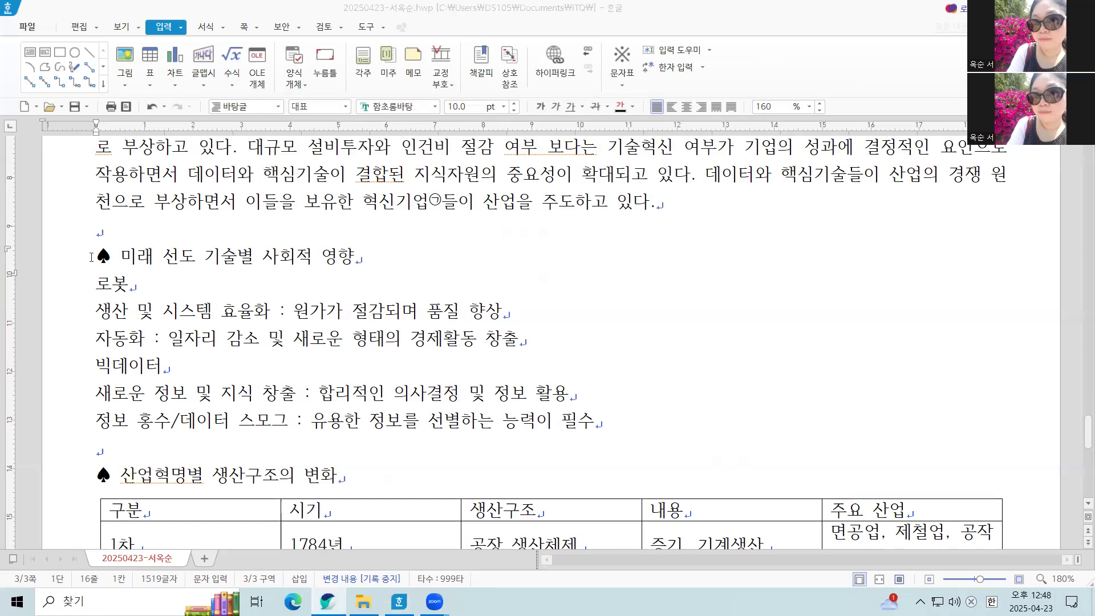
pyautogui.moveTo(177, 255); pyautogui.dragTo(352, 258)
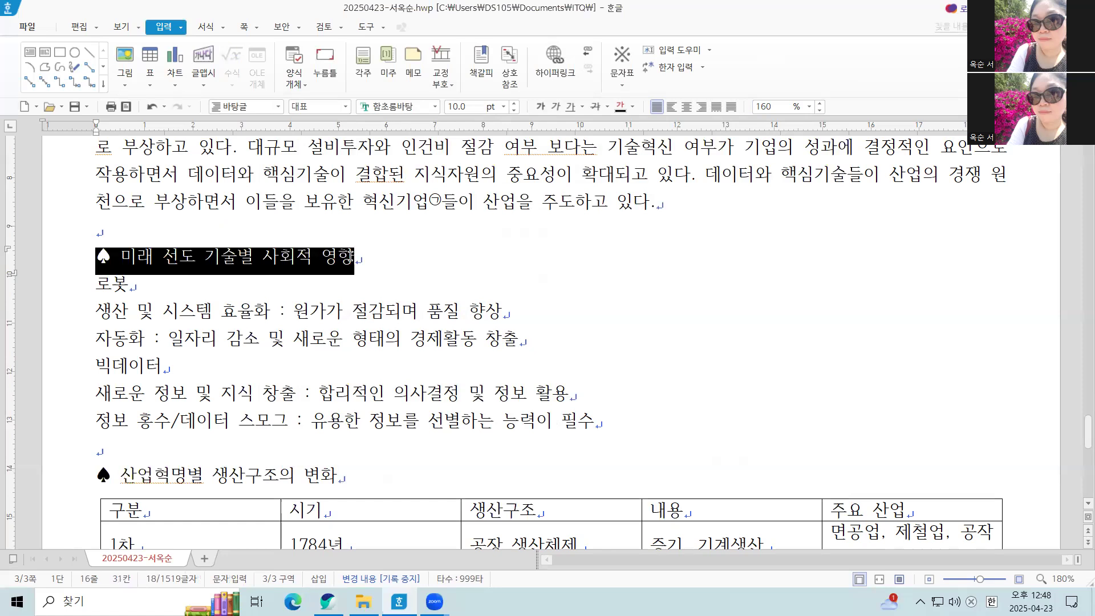
pyautogui.rightClick(328, 265)
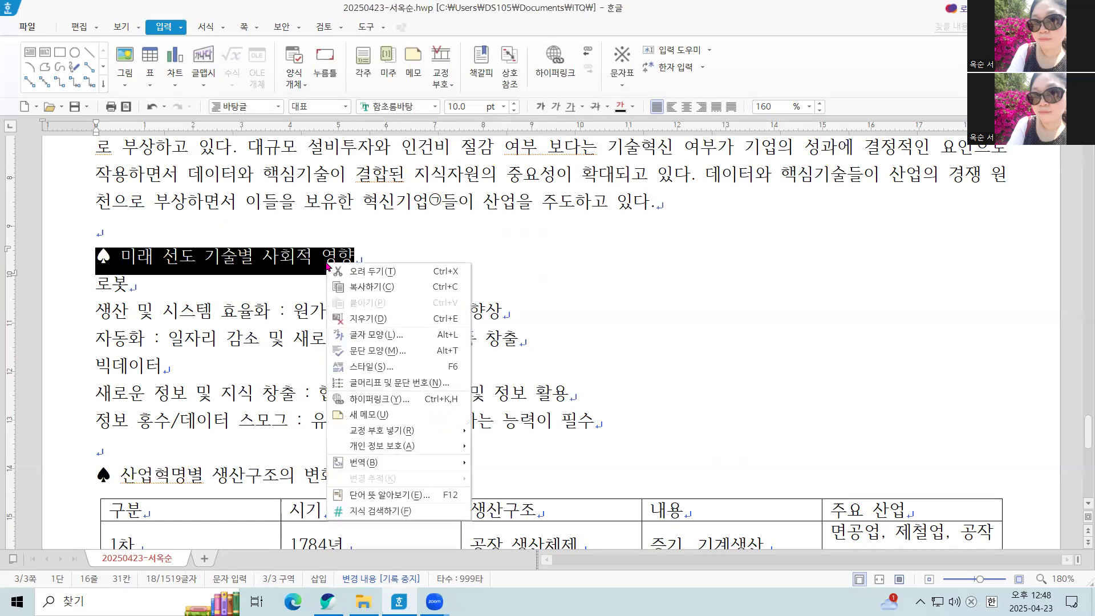
pyautogui.click(385, 336)
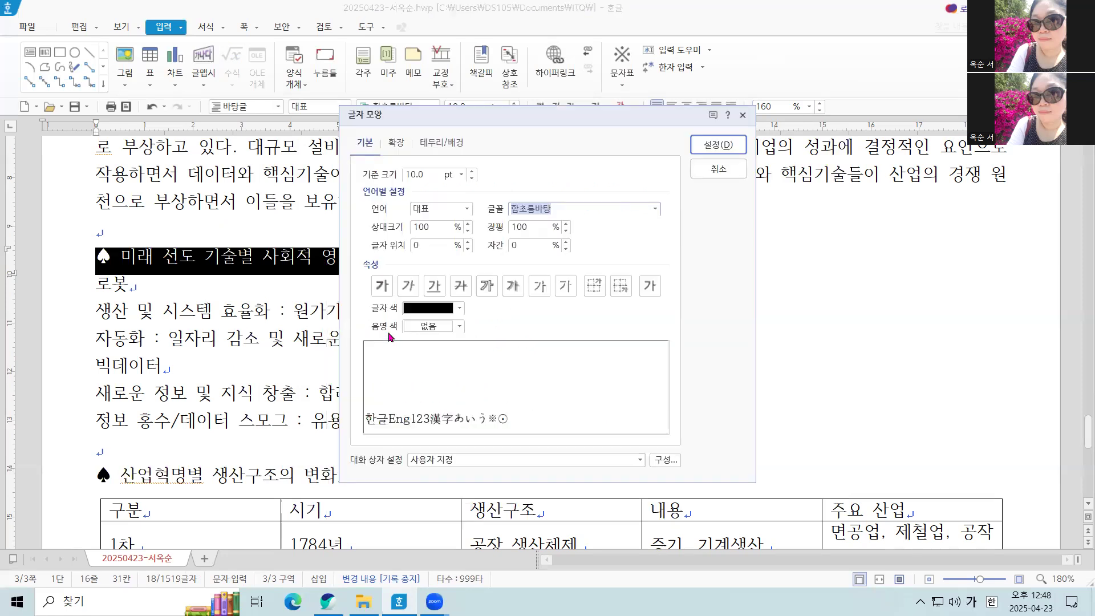
pyautogui.click(718, 171)
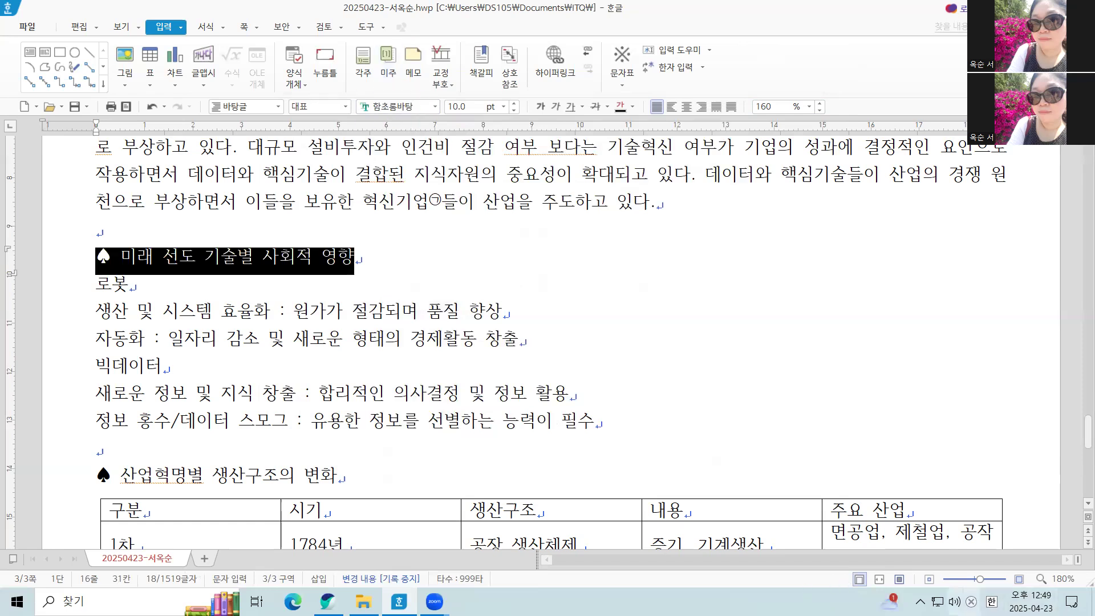
# Format the heading "♠ 미래 선도 기술별 사회적 영향" in the 궁서 font at 18 pt
pyautogui.click(139, 256)
pyautogui.hotkey('shift', 'Home')
pyautogui.moveTo(210, 257); pyautogui.dragTo(366, 257)
pyautogui.click(435, 107)
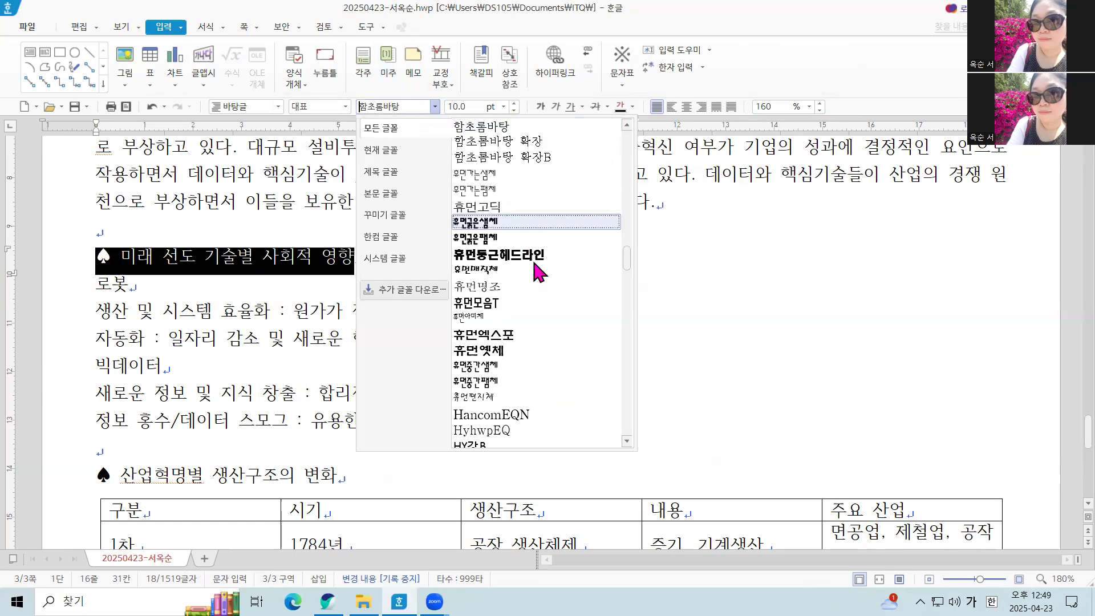
pyautogui.moveTo(626, 262); pyautogui.dragTo(640, 125)
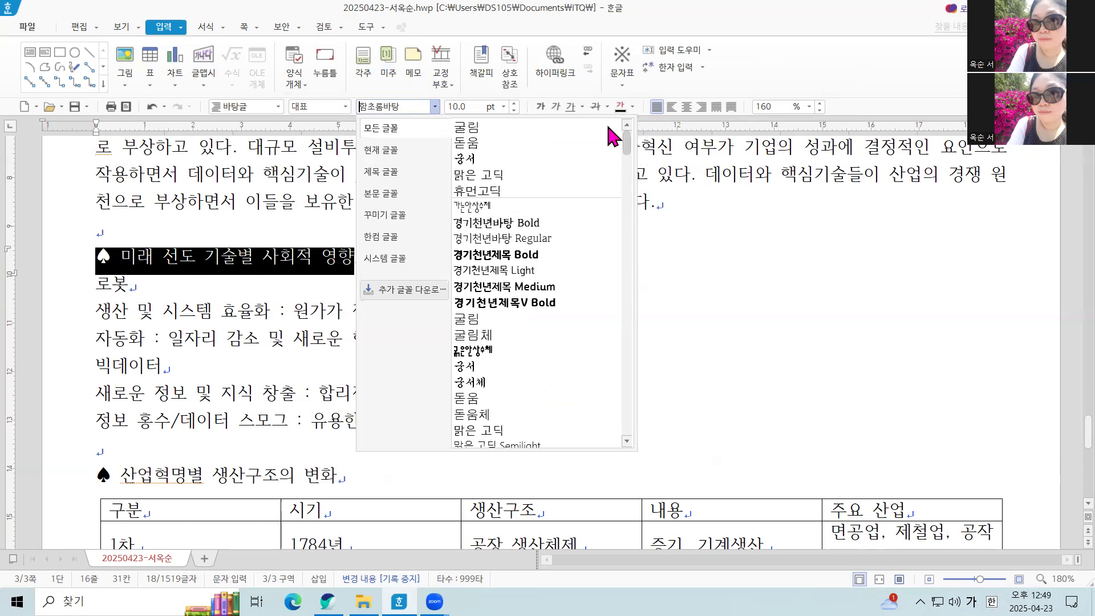
pyautogui.click(495, 124)
pyautogui.click(502, 107)
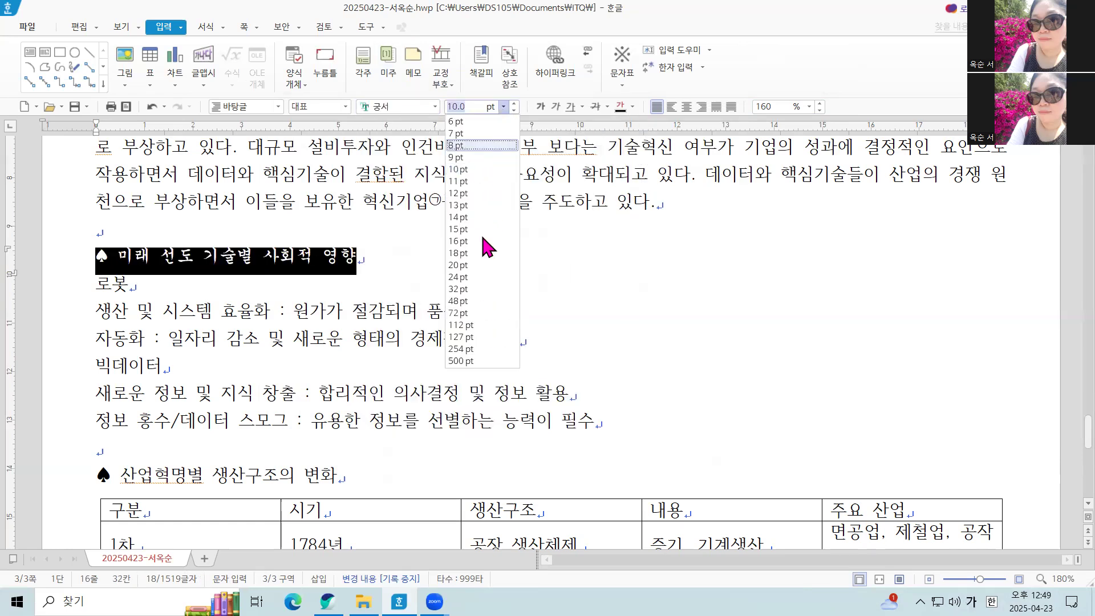
pyautogui.click(486, 244)
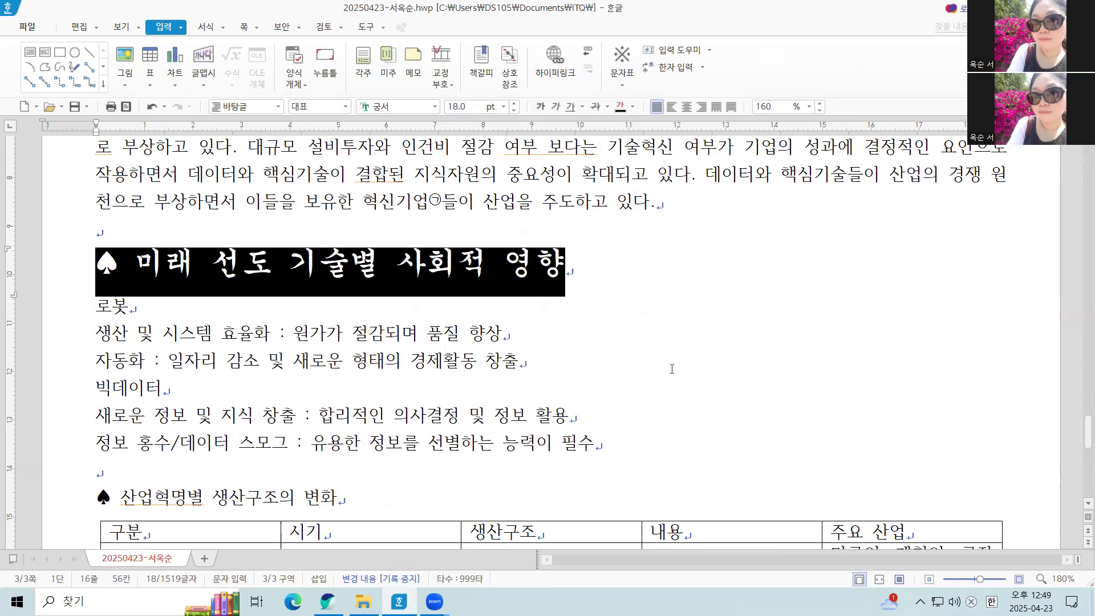
pyautogui.click(571, 333)
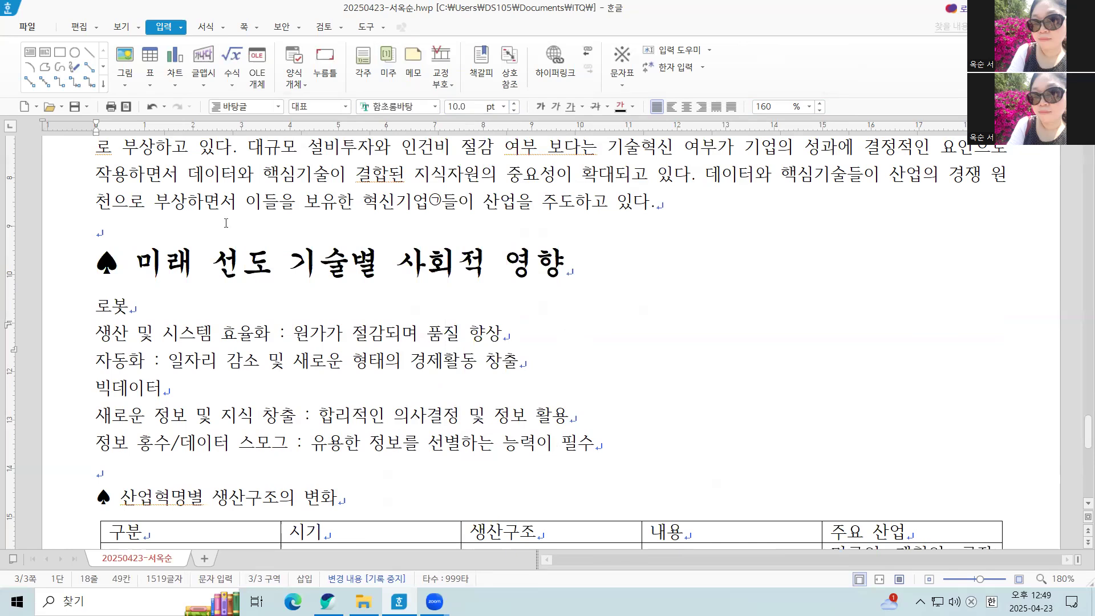
# Give the heading text "미래 선도 기술별 사회적 영향", without the ♠, a white font colour and red shading
pyautogui.click(141, 265)
pyautogui.moveTo(148, 266); pyautogui.dragTo(554, 271)
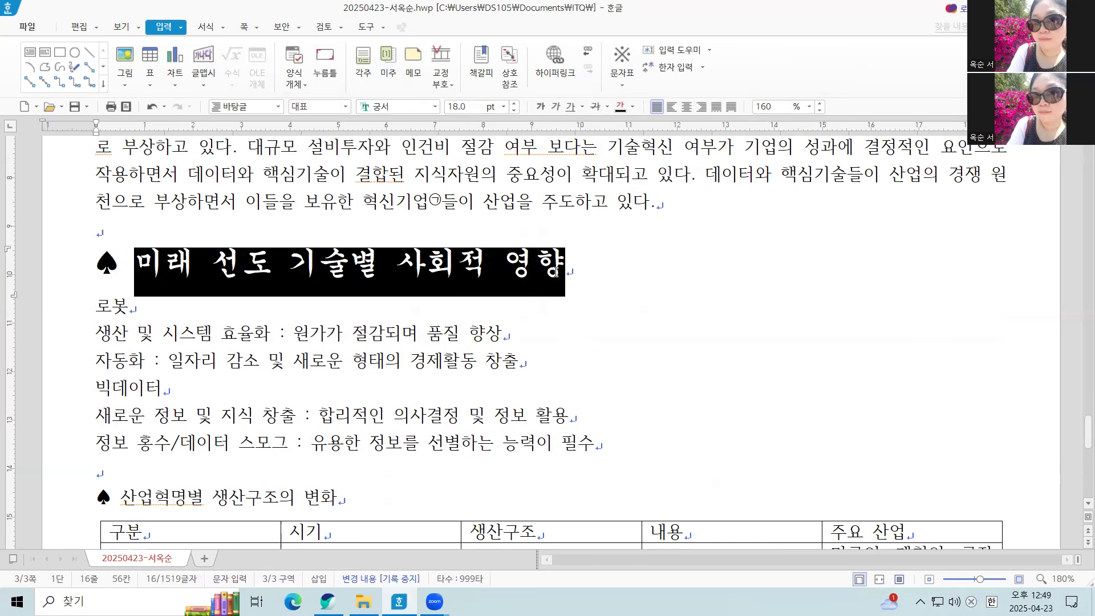
pyautogui.rightClick(507, 265)
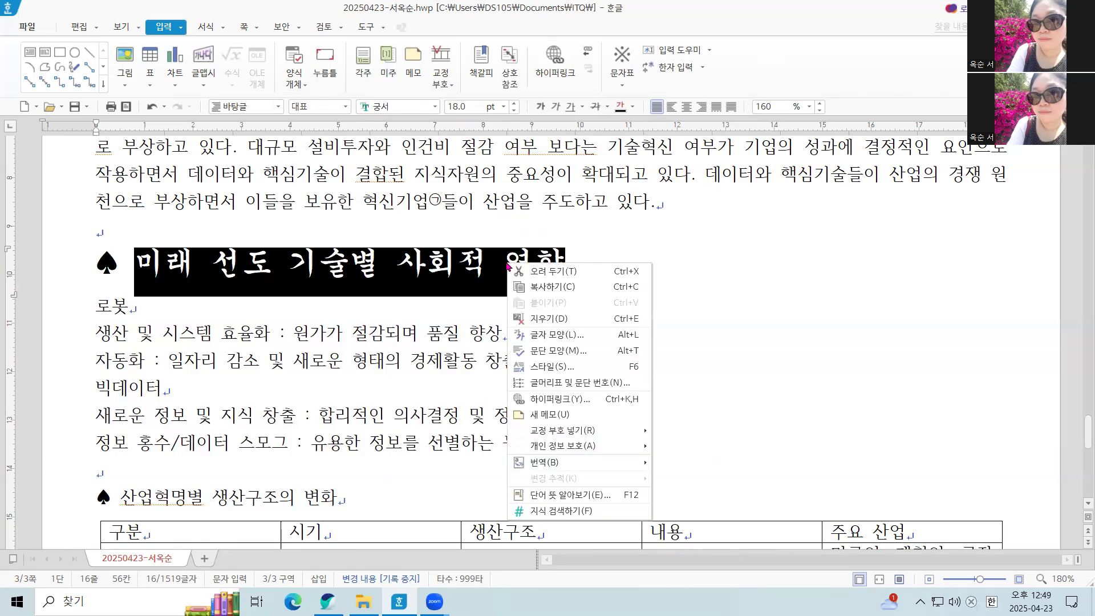
pyautogui.click(555, 336)
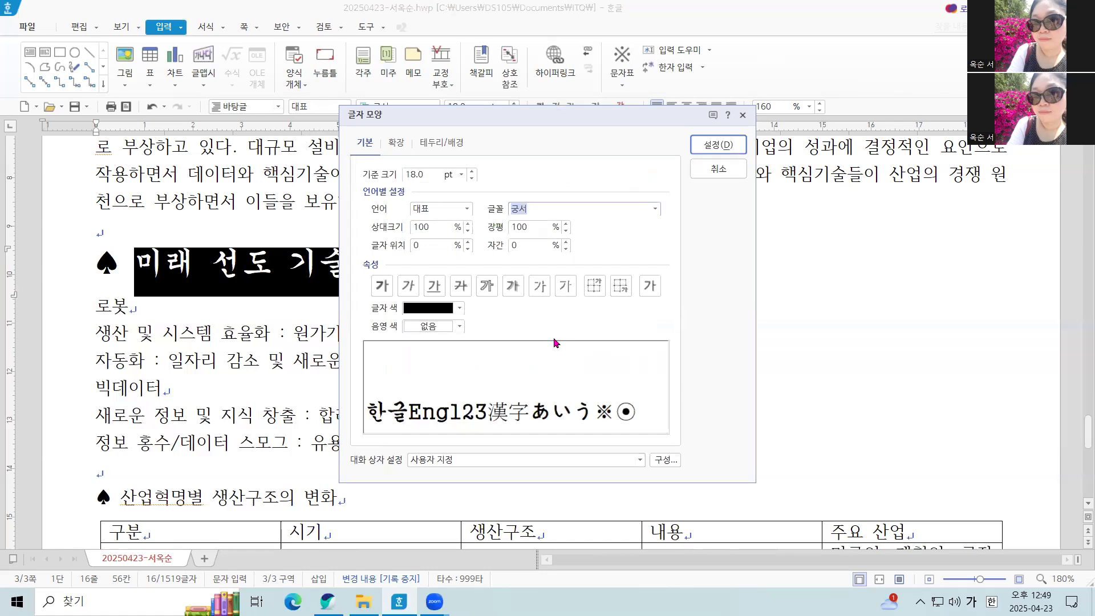
pyautogui.click(458, 309)
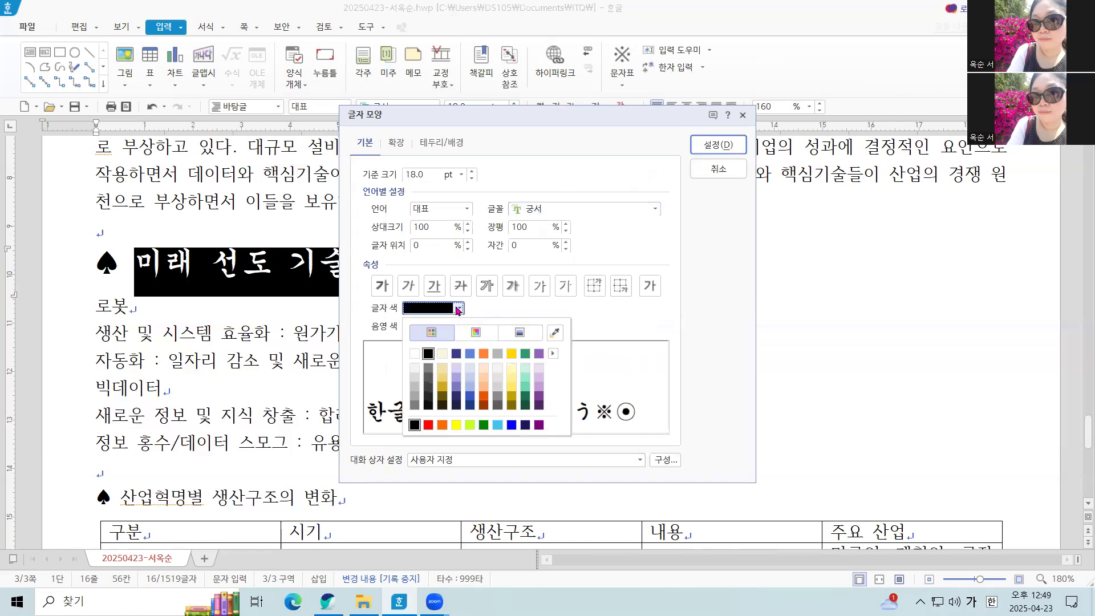
pyautogui.click(414, 353)
pyautogui.click(458, 327)
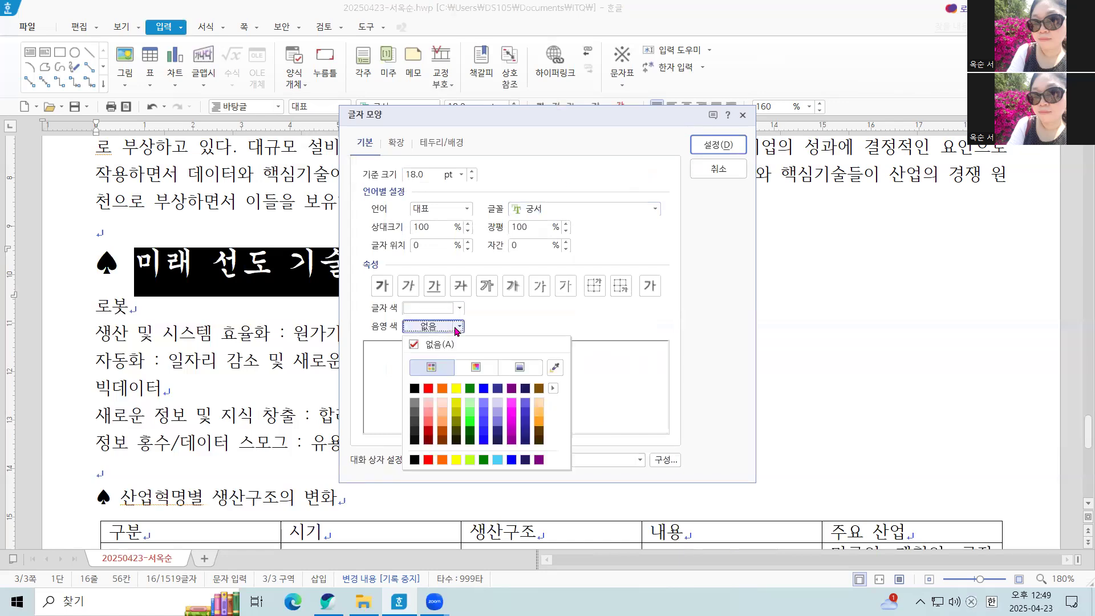
pyautogui.click(431, 389)
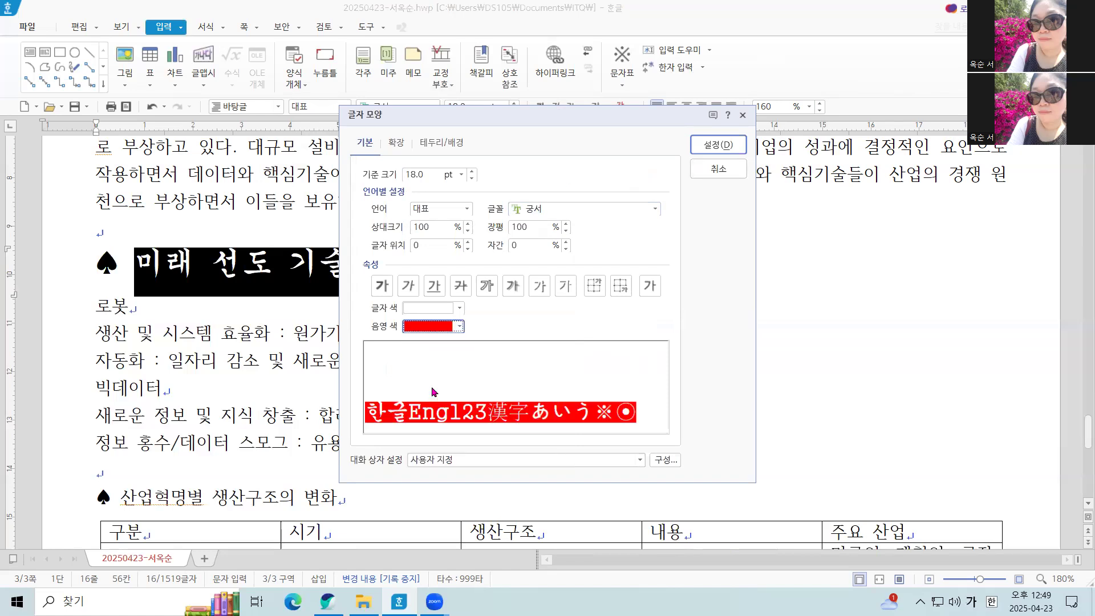
pyautogui.click(720, 146)
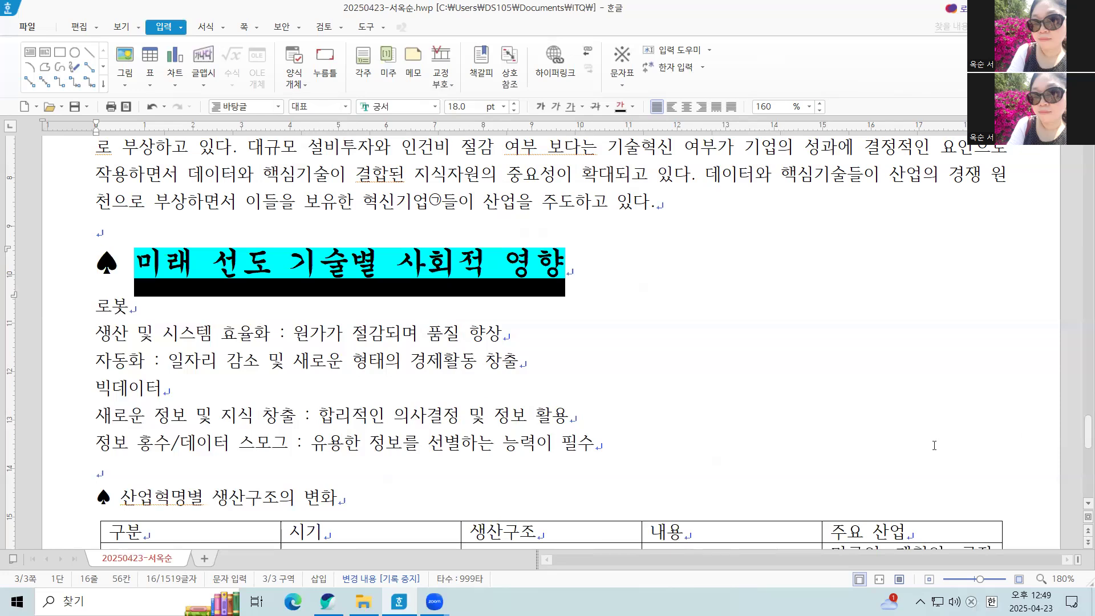
pyautogui.press('Escape')
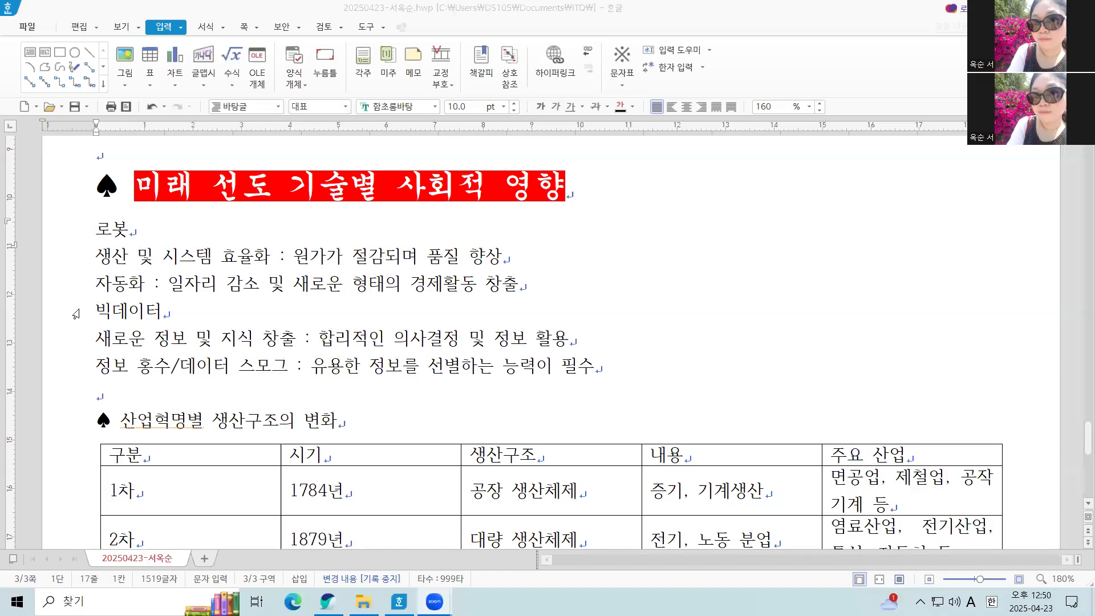
# Select the six lines from "로봇" to "정보 홍수/데이터 스모그" and open the paragraph number (문단 번호) settings for them
pyautogui.click(78, 311)
pyautogui.click(108, 229)
pyautogui.moveTo(101, 231); pyautogui.dragTo(615, 367)
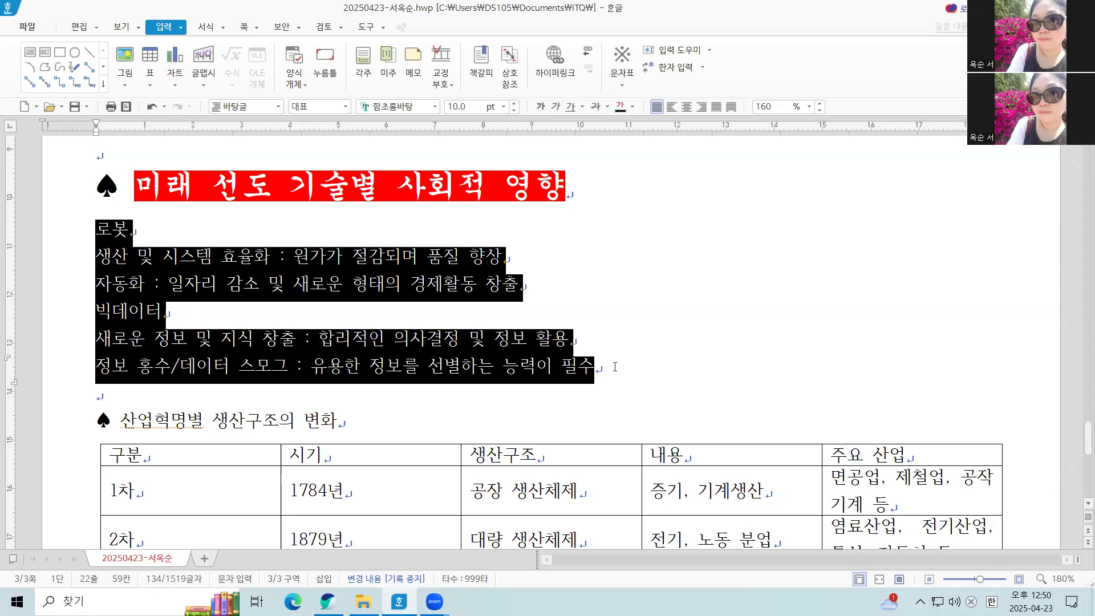
pyautogui.rightClick(128, 268)
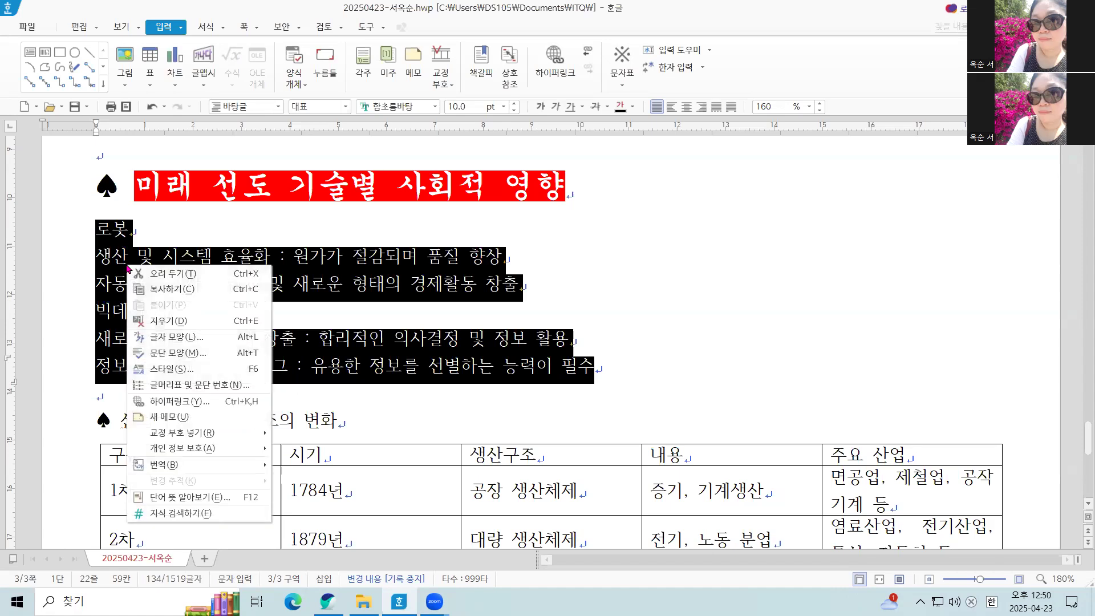
pyautogui.click(183, 386)
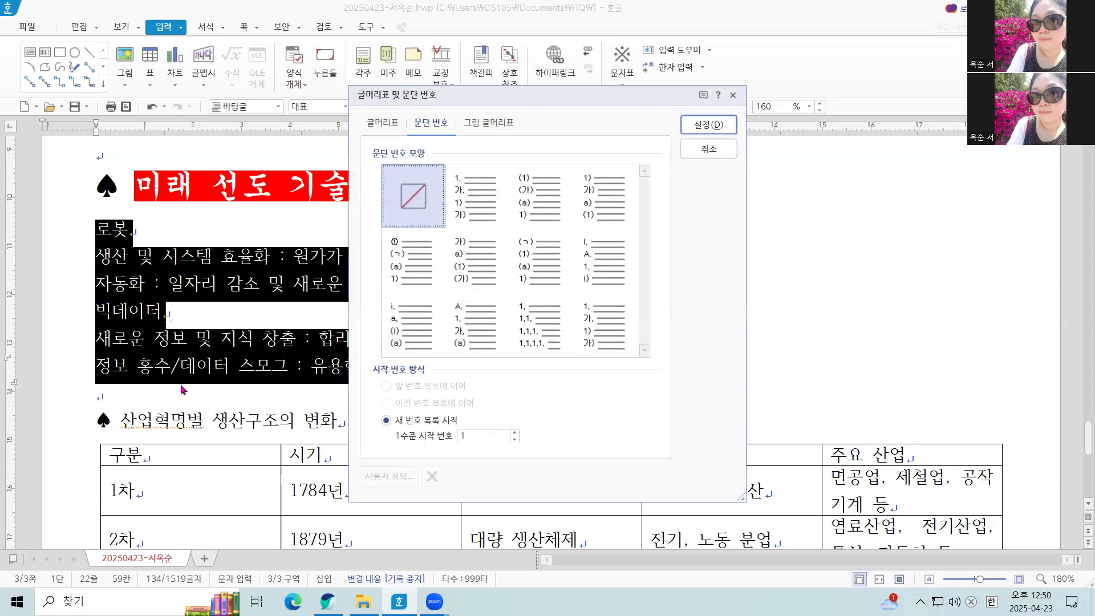
pyautogui.click(394, 125)
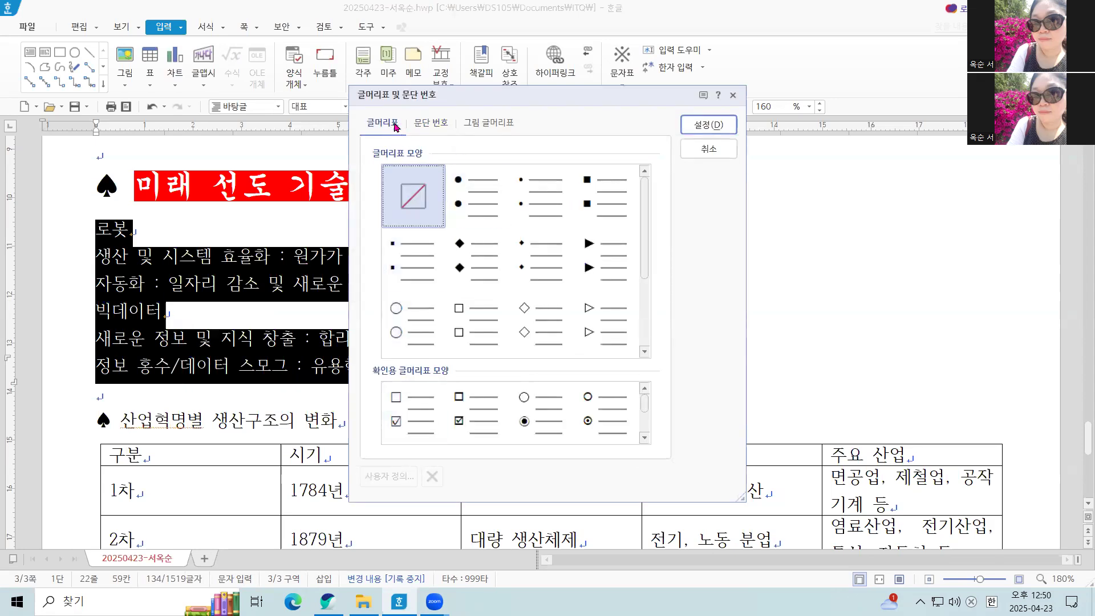
pyautogui.click(438, 128)
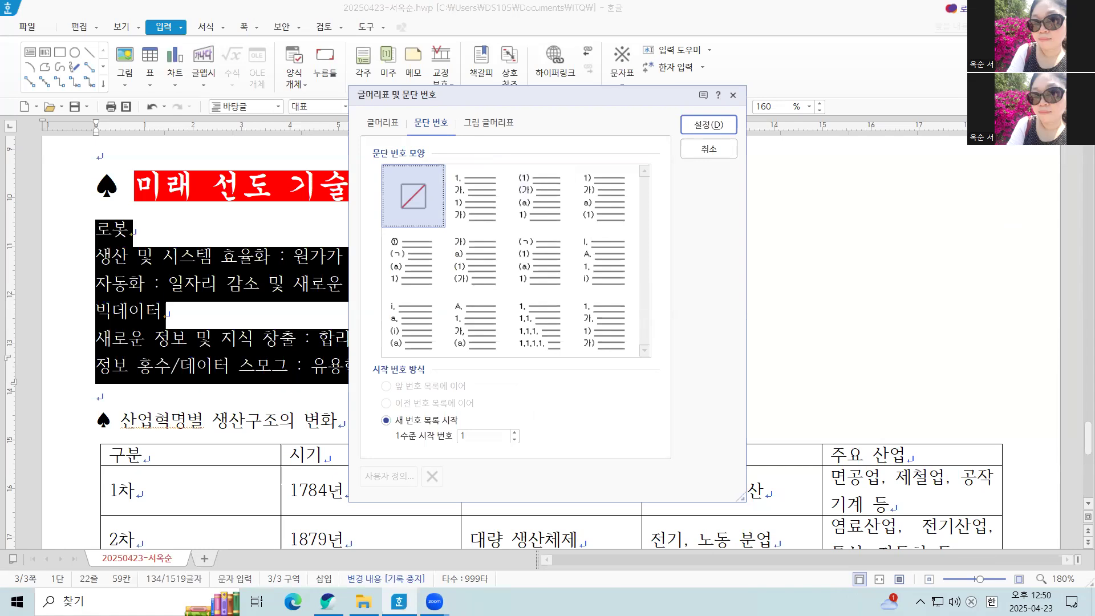
# Check the numbering in the exam sheet 한글(B형)_문제지.pdf, choose the 1., 가., 1), 가) number style and open its custom definition
pyautogui.click(459, 196)
pyautogui.hotkey('alt', 'Tab')
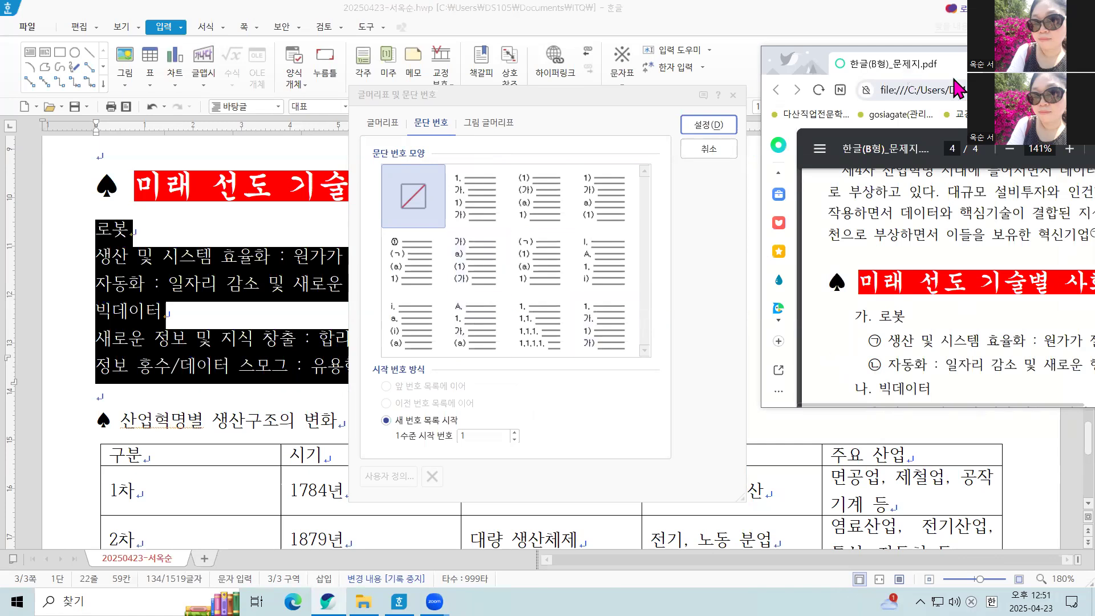
pyautogui.click(497, 132)
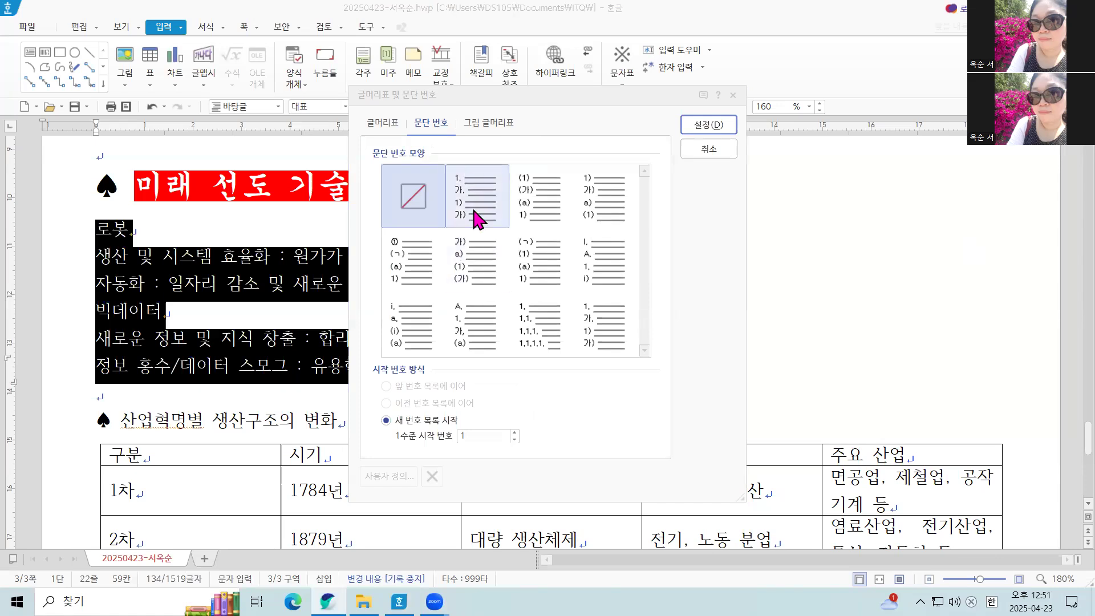
pyautogui.click(477, 218)
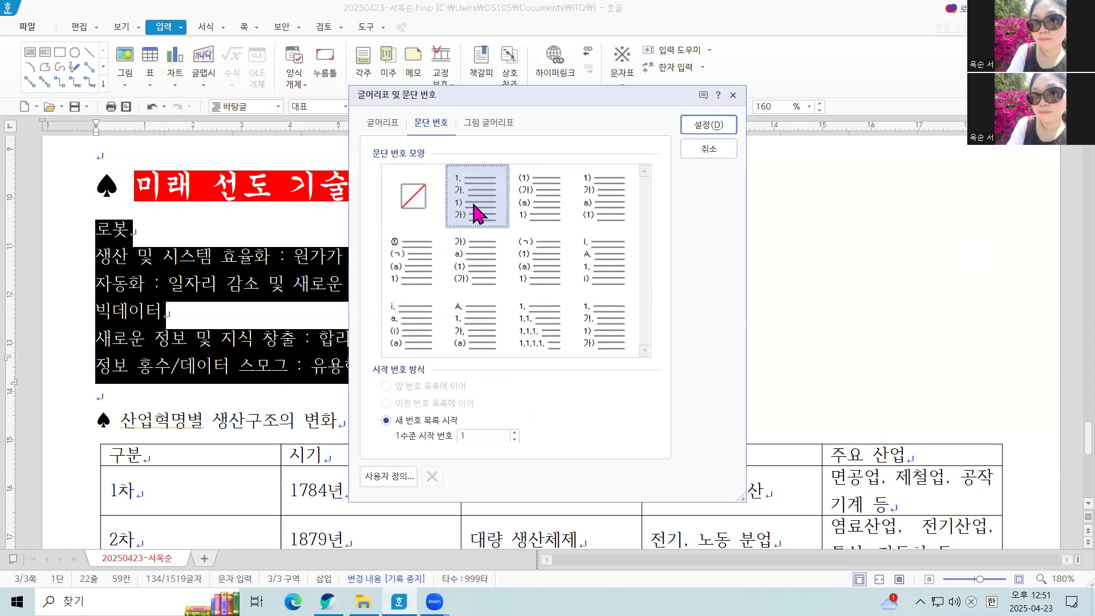
pyautogui.click(404, 479)
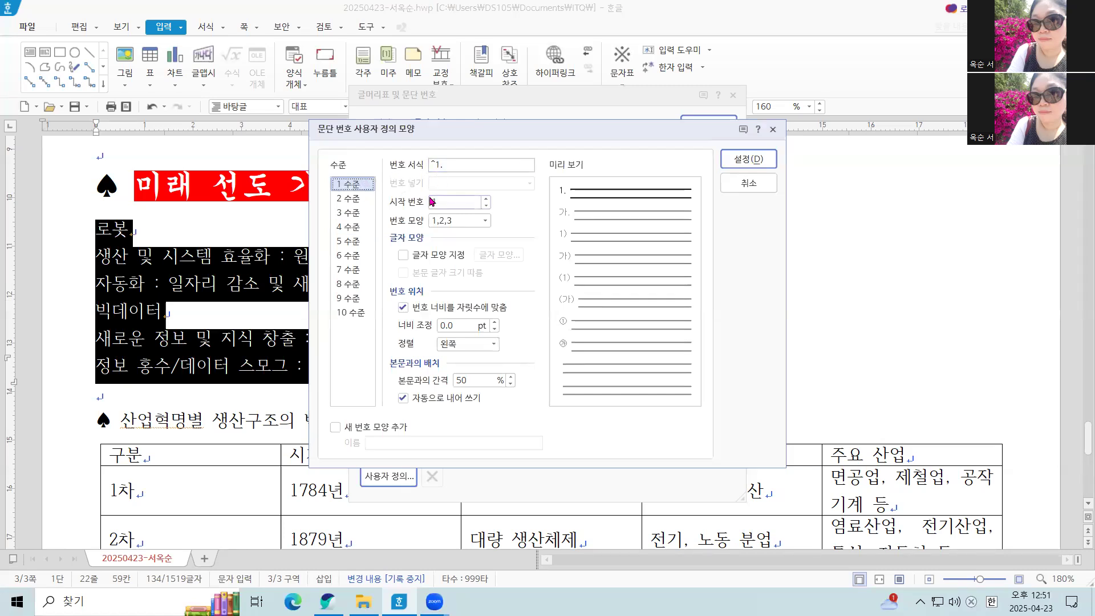
# Define the level 1 numbering with the number format ^1. and the number shape 가,나,다
pyautogui.click(443, 165)
pyautogui.press('BackSpace')
pyautogui.press('BackSpace')
pyautogui.write('1.')
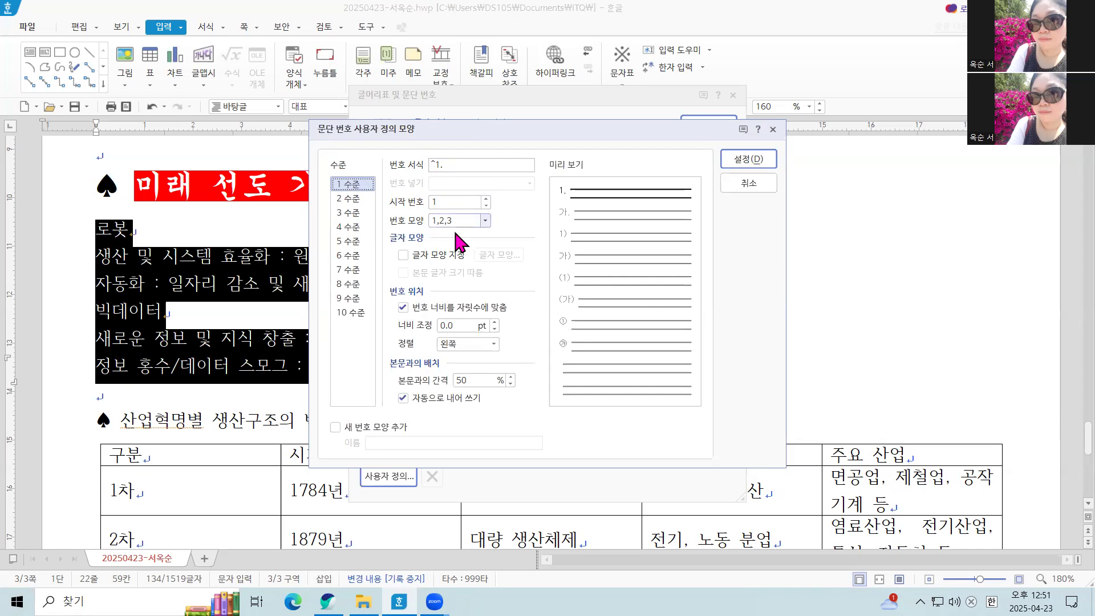
pyautogui.click(485, 220)
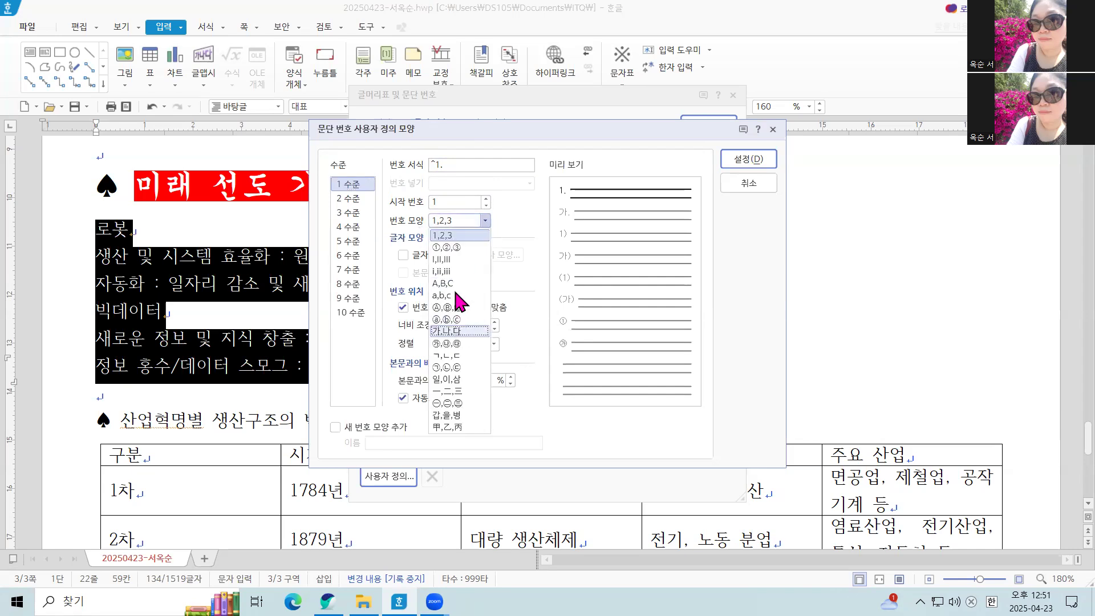
pyautogui.click(486, 221)
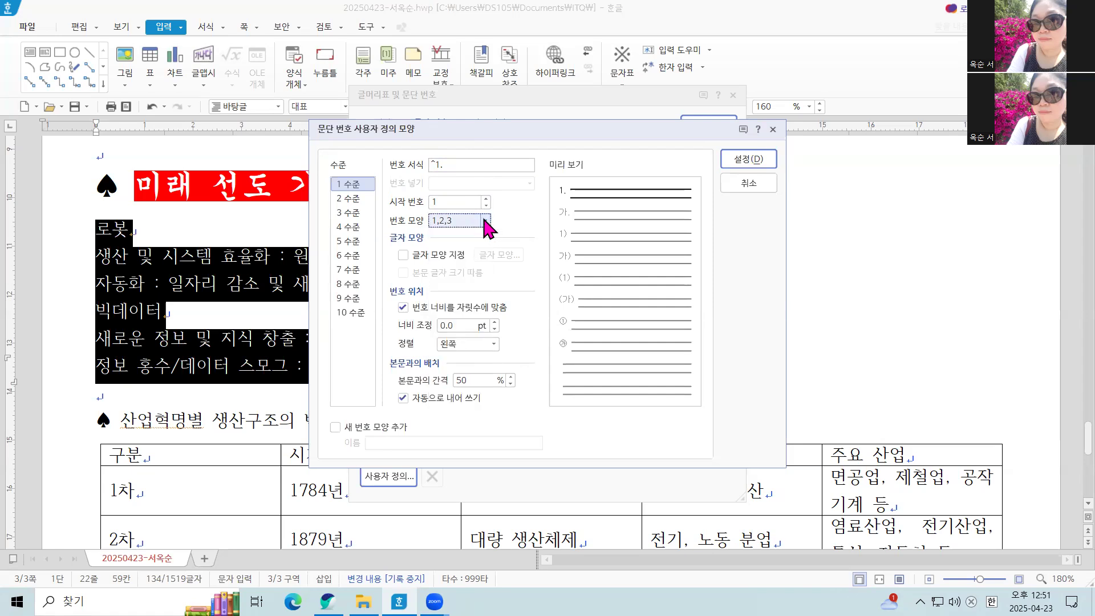
pyautogui.click(487, 220)
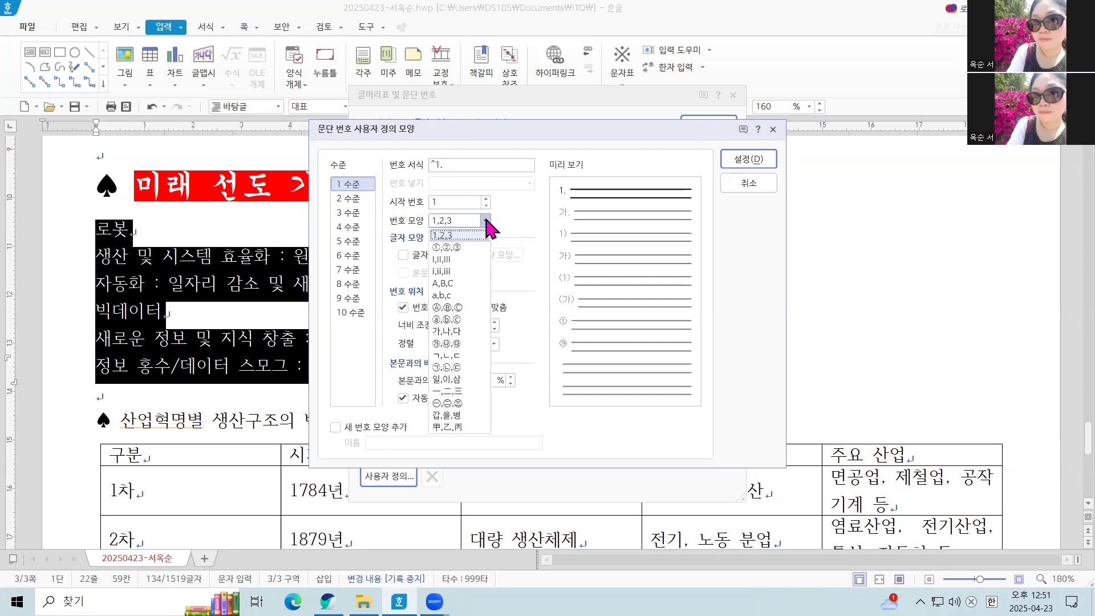
pyautogui.click(449, 331)
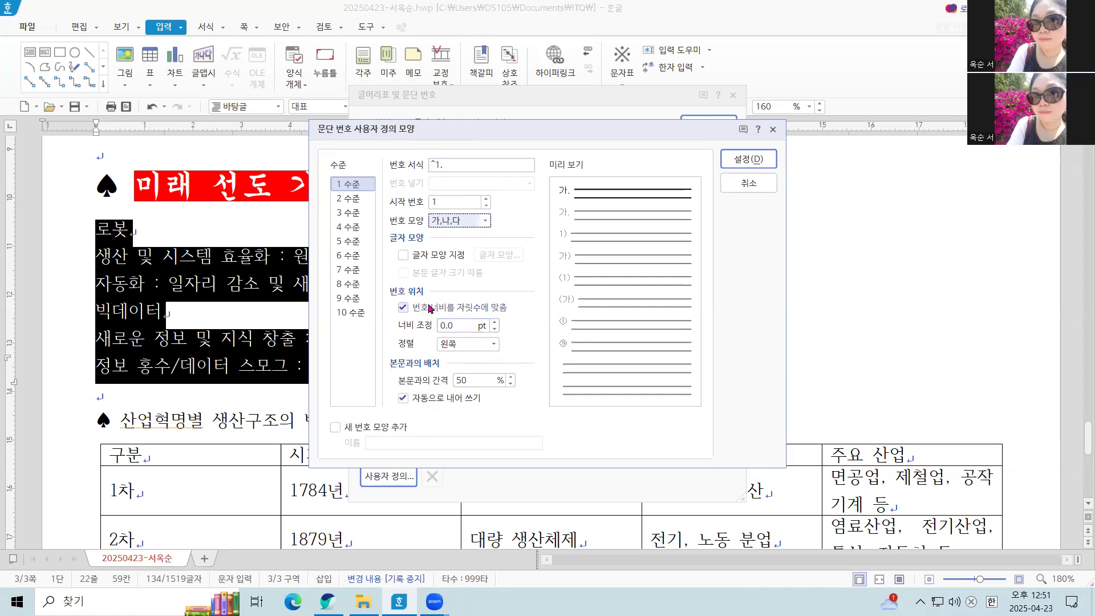
# Set the level 1 number's width adjustment to 20 pt and its alignment to 오른쪽
pyautogui.moveTo(459, 325); pyautogui.dragTo(403, 326)
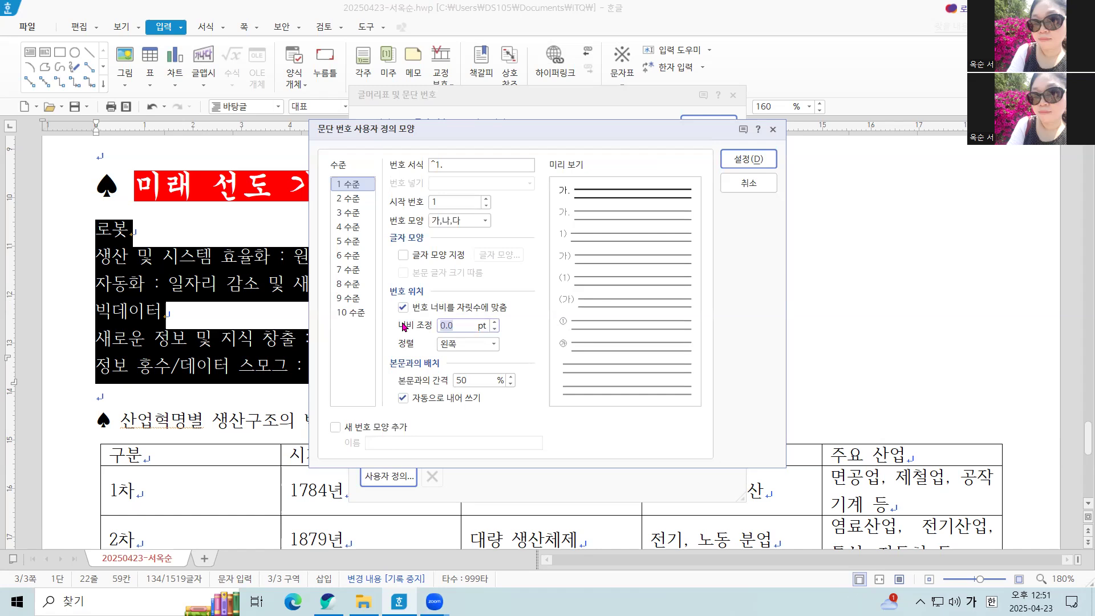
pyautogui.write('20')
pyautogui.click(465, 343)
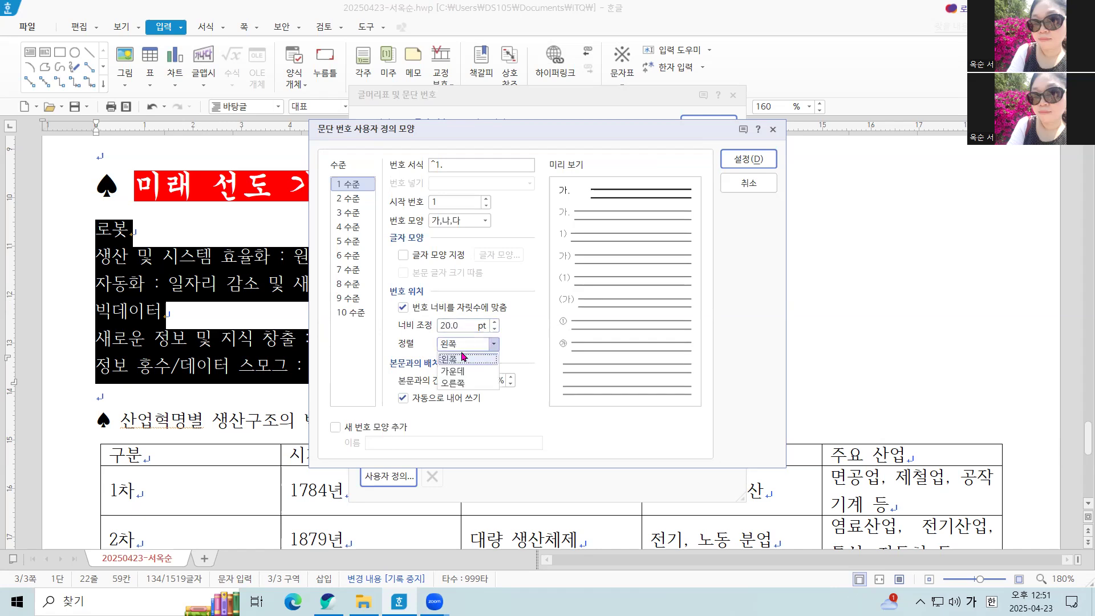
pyautogui.click(467, 380)
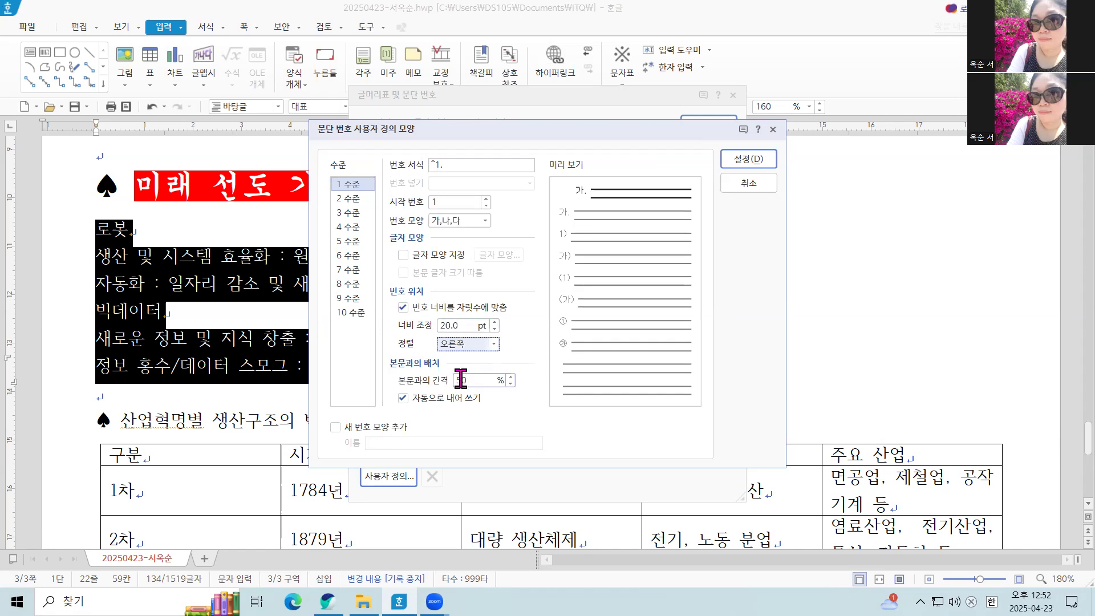
# Define the level 2 numbering with the number format ^2, without a trailing period, and the number shape ㉠,㉡,㉢
pyautogui.click(348, 198)
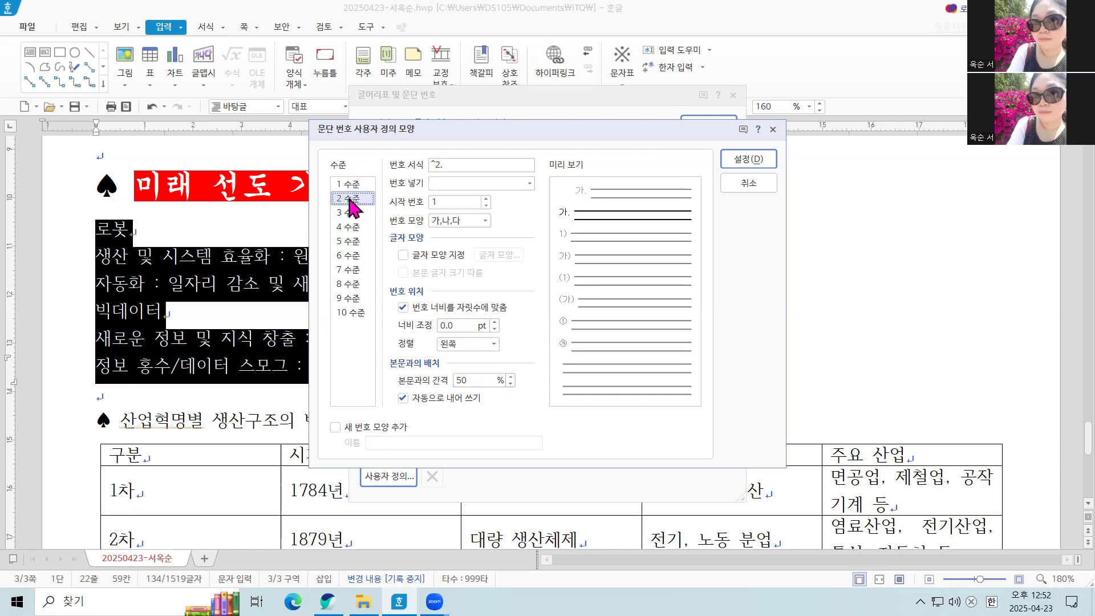
pyautogui.click(448, 165)
pyautogui.press('BackSpace')
pyautogui.write(',')
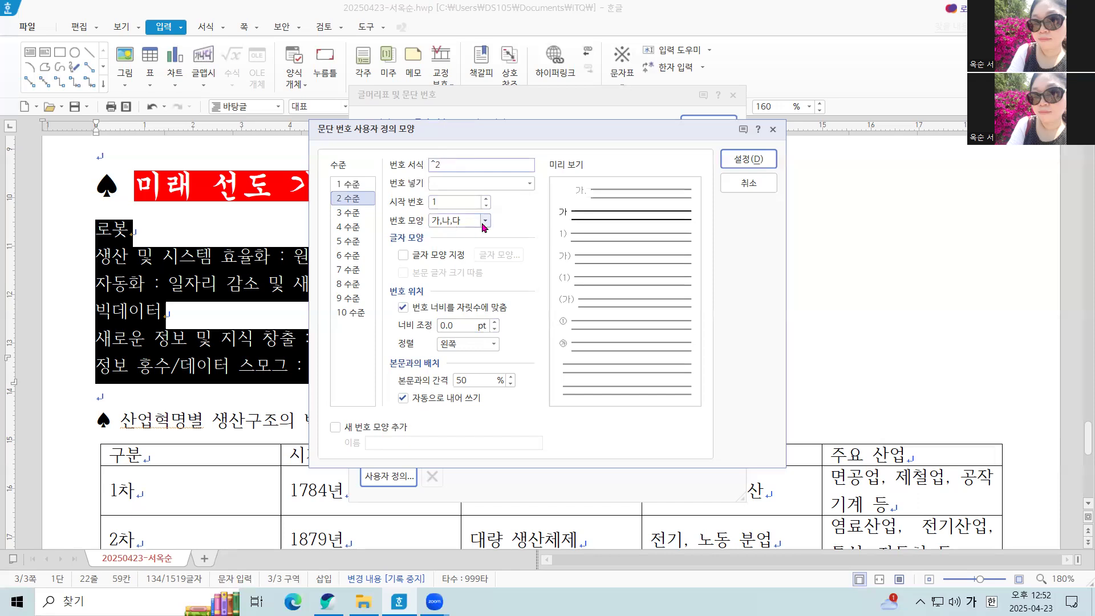
pyautogui.click(485, 222)
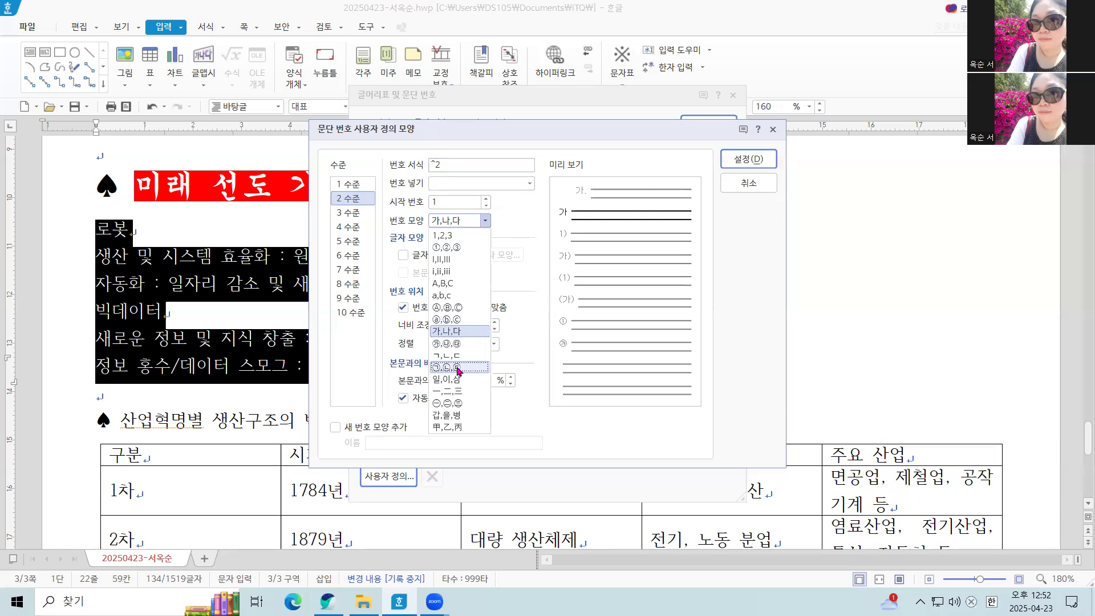
pyautogui.click(459, 368)
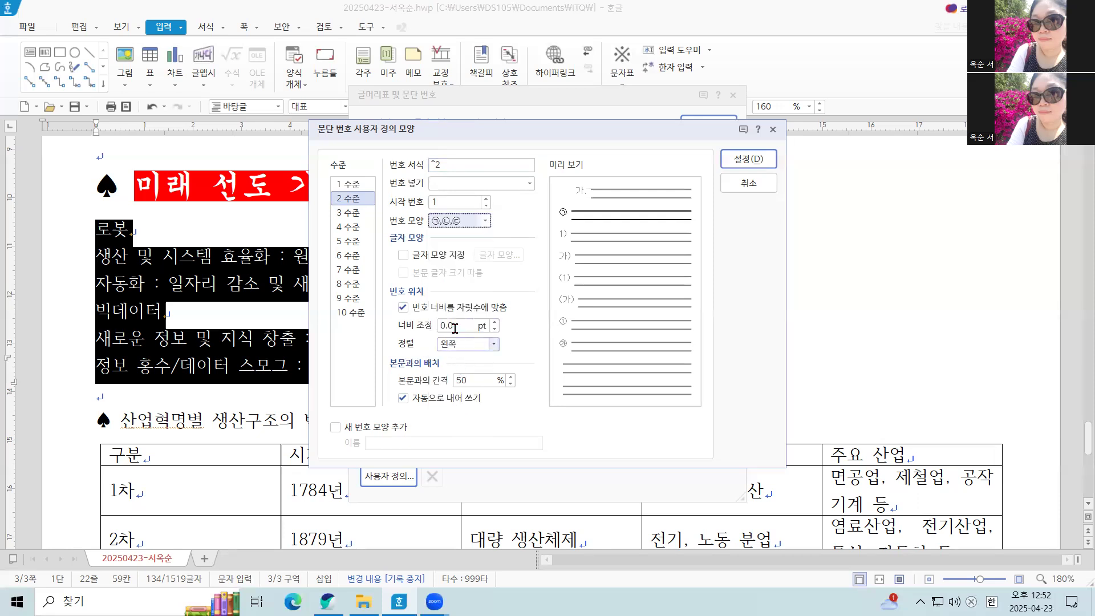
# Set the level 2 number's width adjustment to 30 pt and its alignment to 오른쪽
pyautogui.click(458, 325)
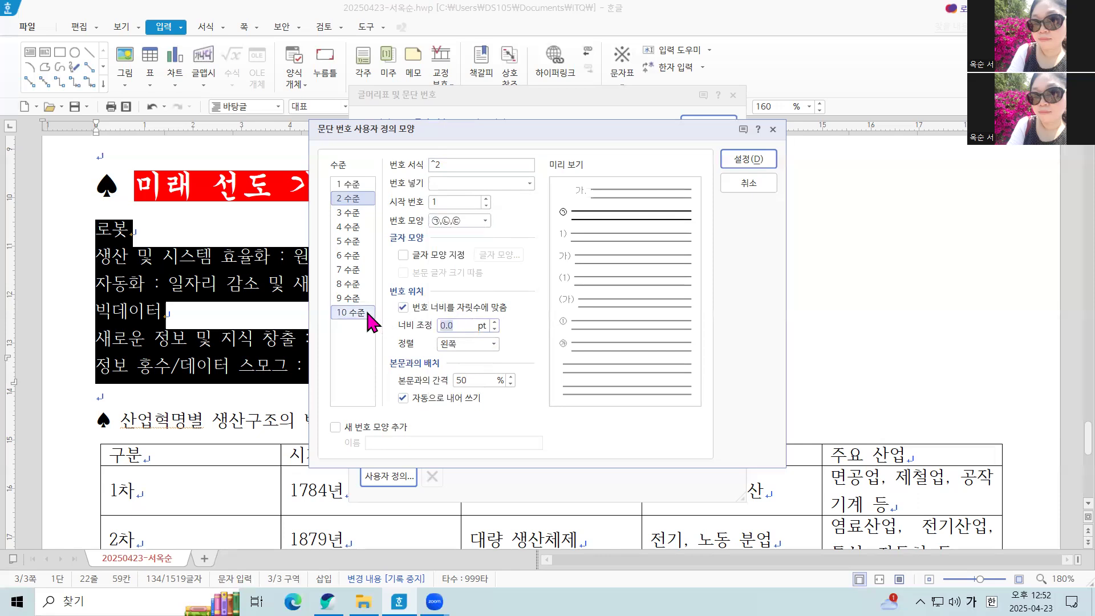
pyautogui.write('30')
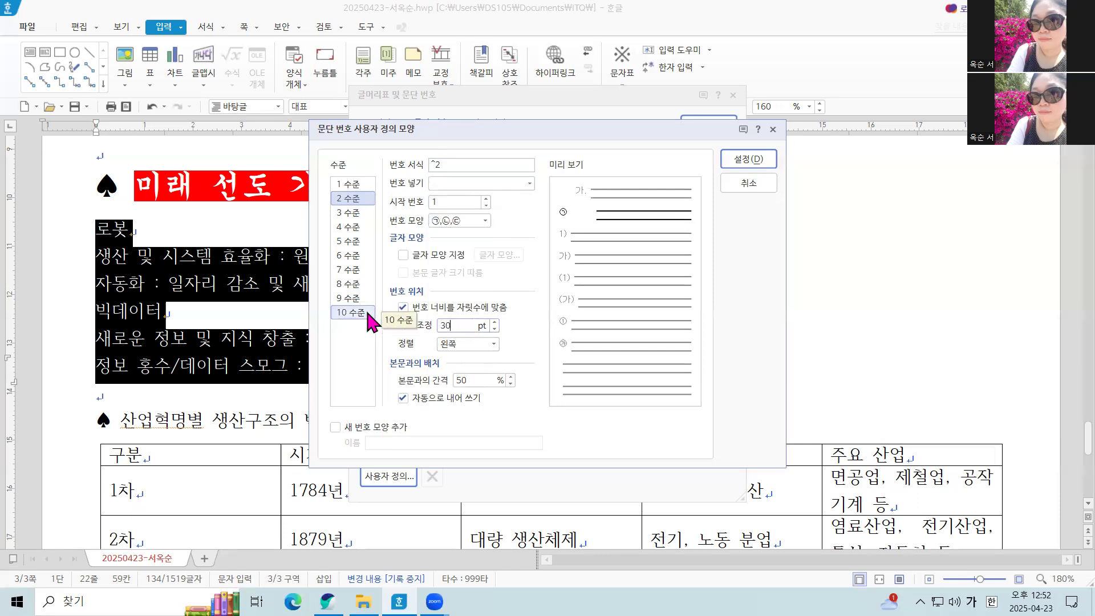
pyautogui.click(486, 349)
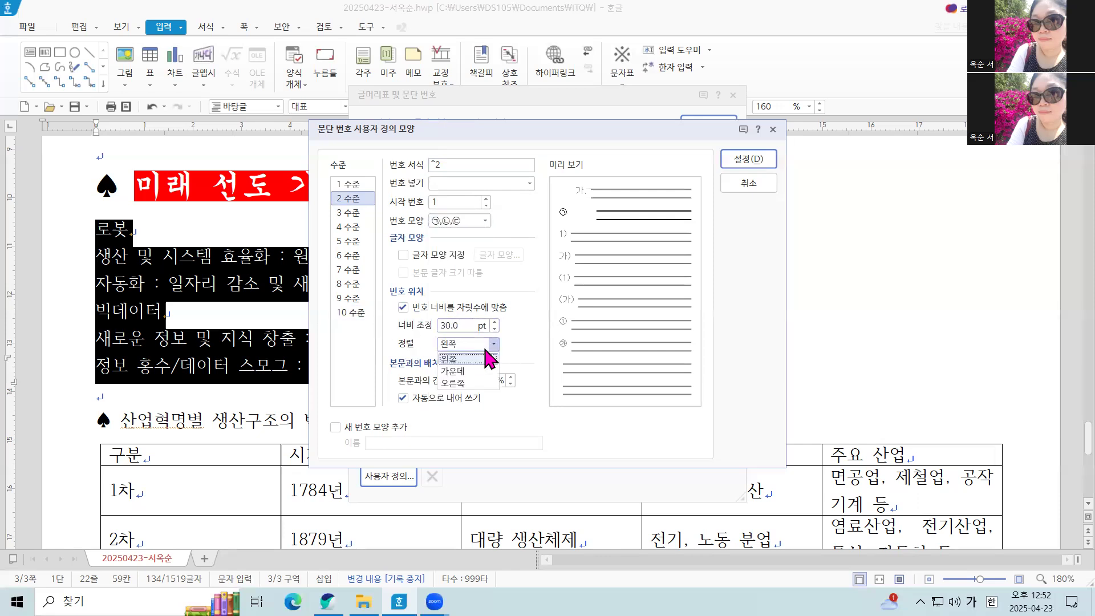
pyautogui.click(475, 382)
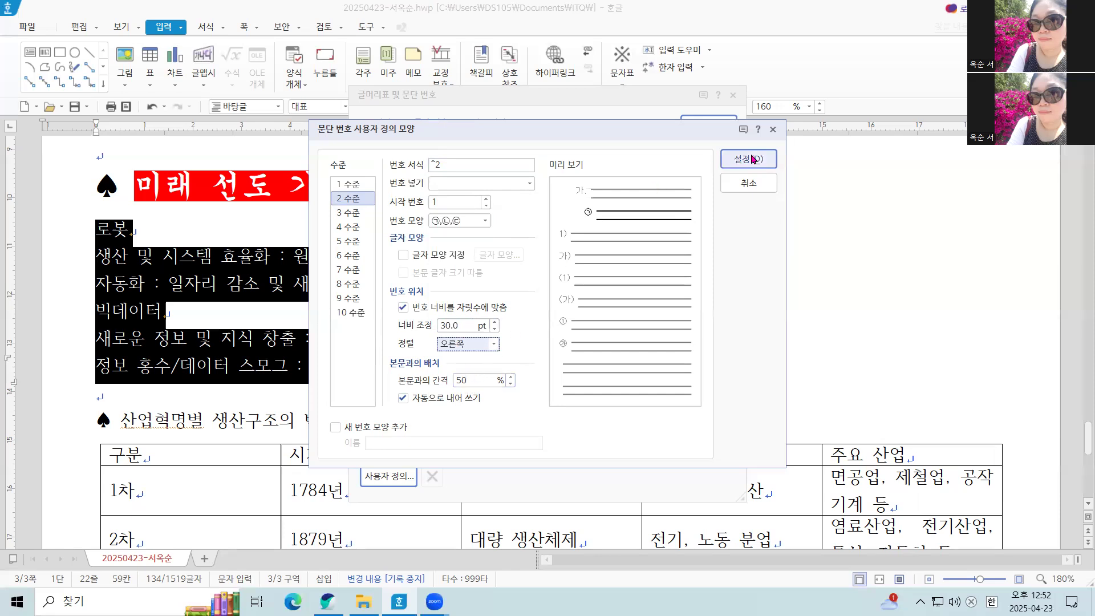
# Apply the custom numbering to the six selected lines and set their line spacing to 180%
pyautogui.click(751, 159)
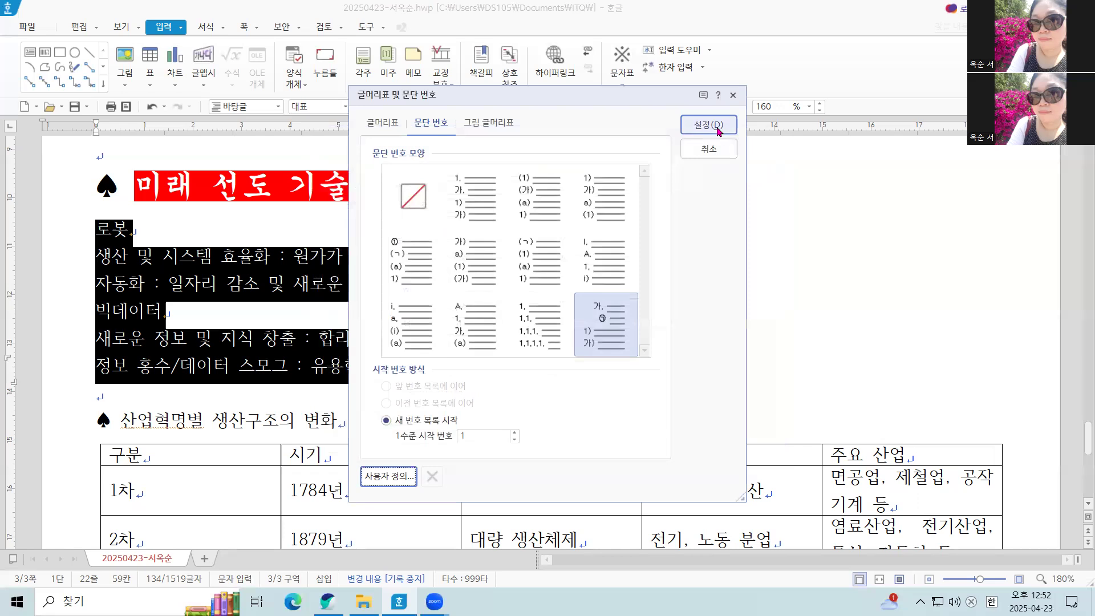
pyautogui.click(708, 125)
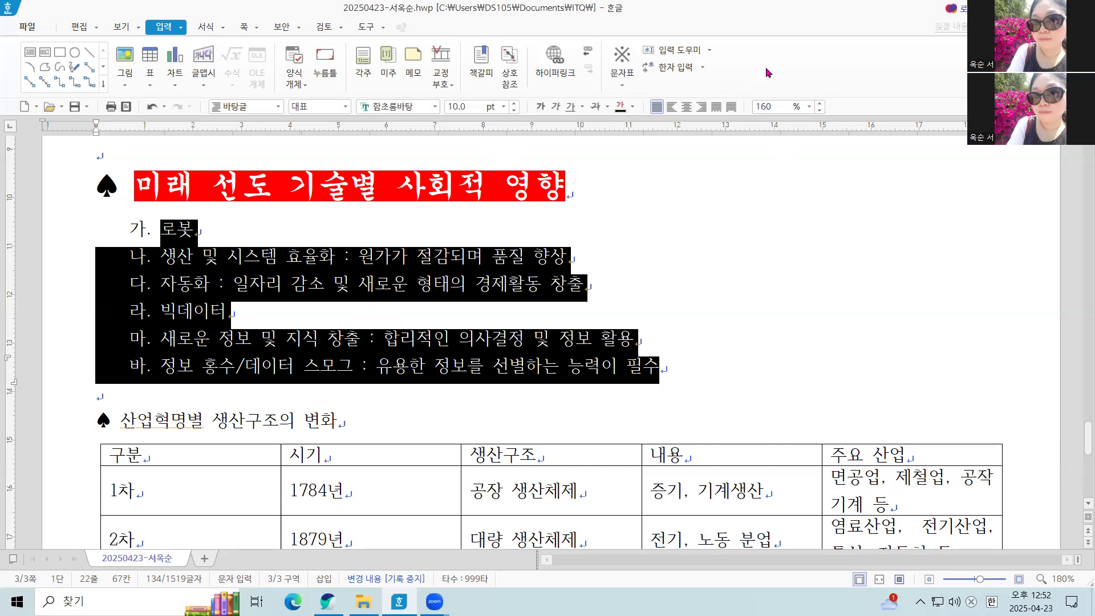
pyautogui.click(809, 108)
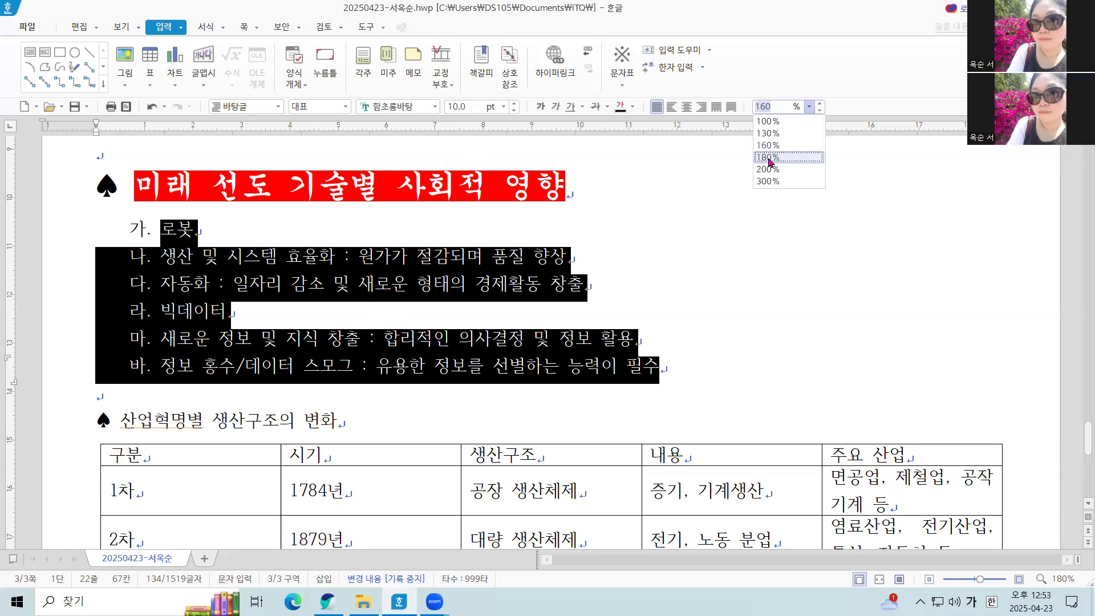
pyautogui.click(768, 157)
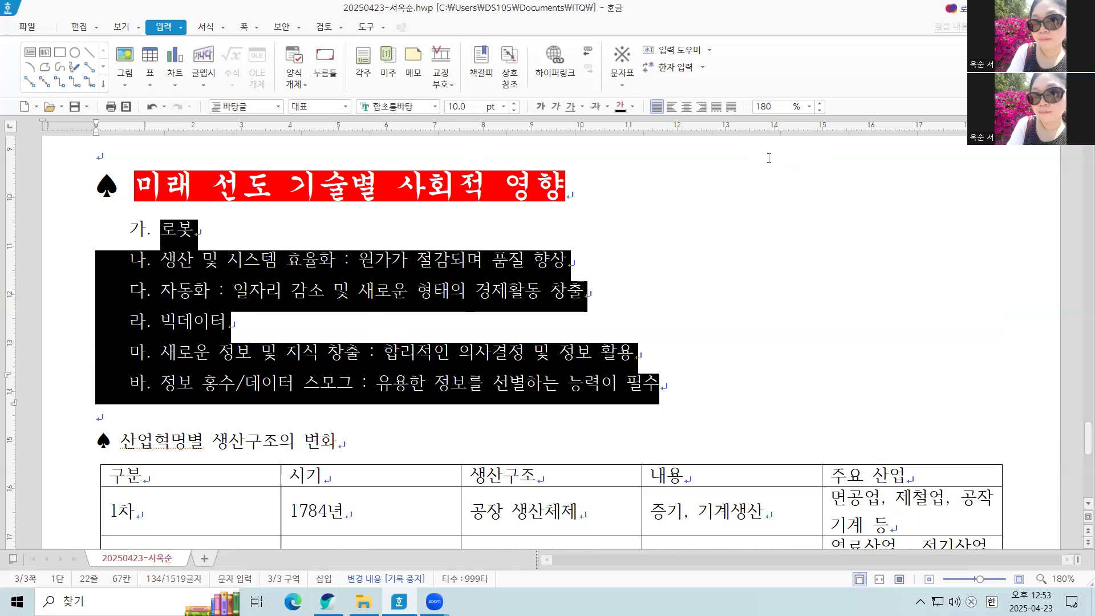
# Demote the two lines under "로봇" and the two lines under "빅데이터" to level 2 of the numbering
pyautogui.click(163, 259)
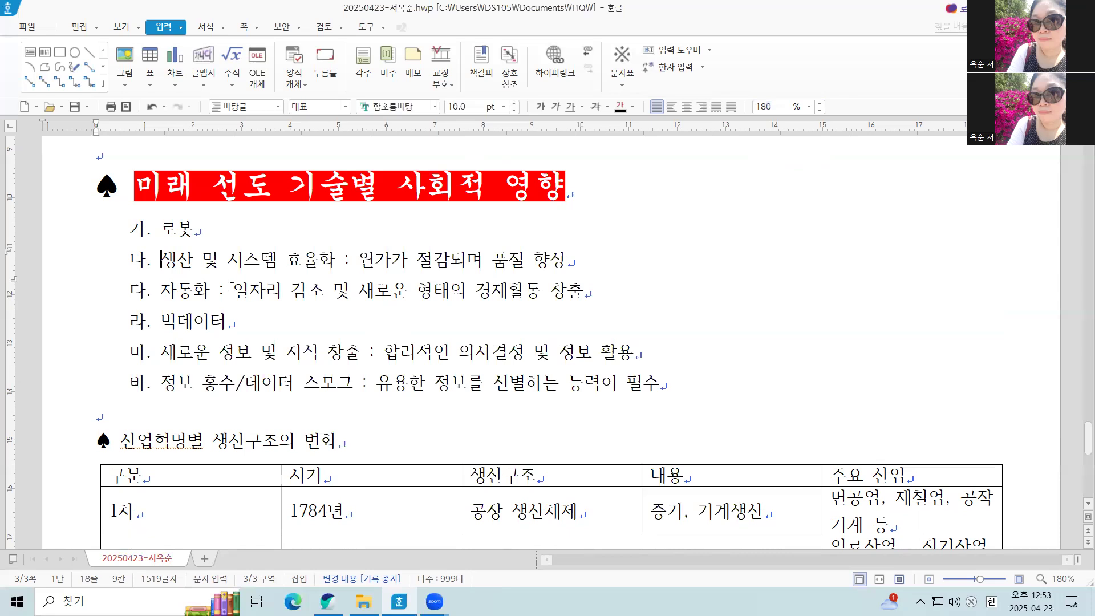
pyautogui.moveTo(162, 259); pyautogui.dragTo(588, 295)
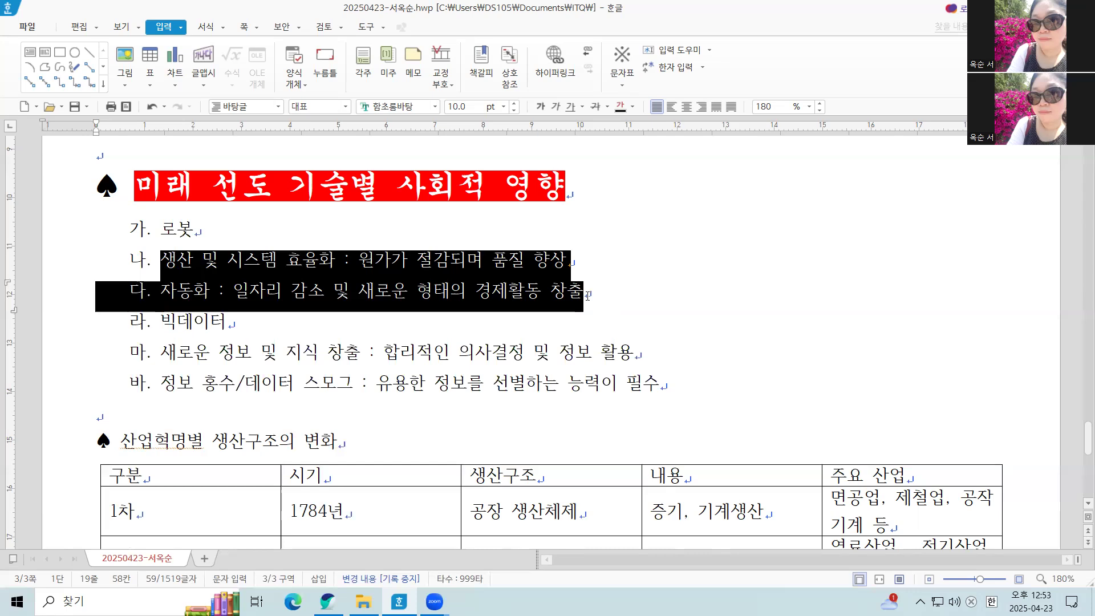
pyautogui.press('ctrl')
pyautogui.press('ctrl+KP_Add')
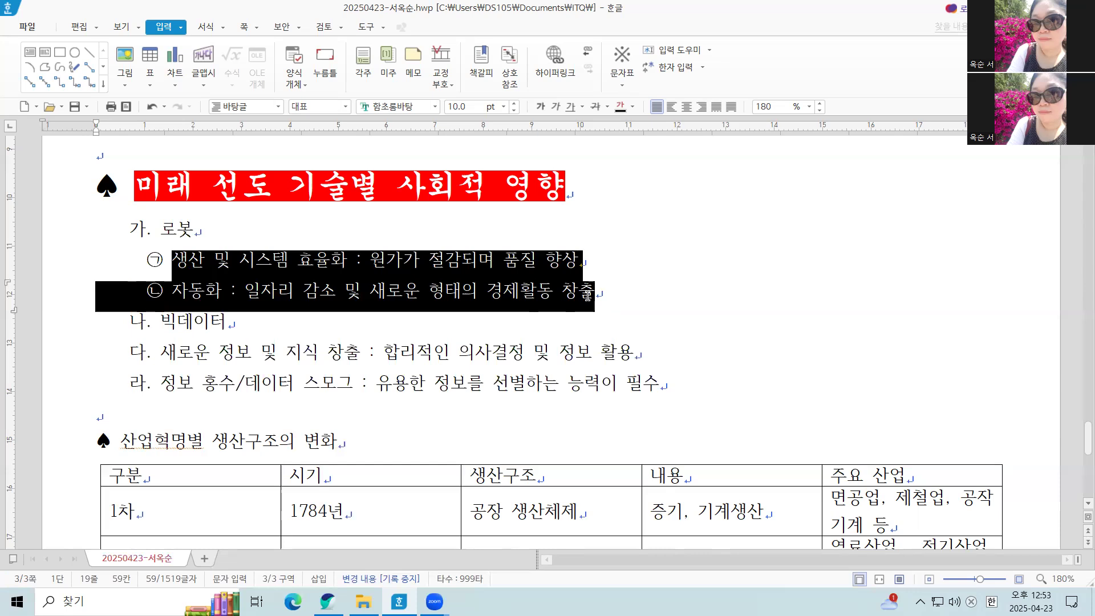
pyautogui.click(162, 352)
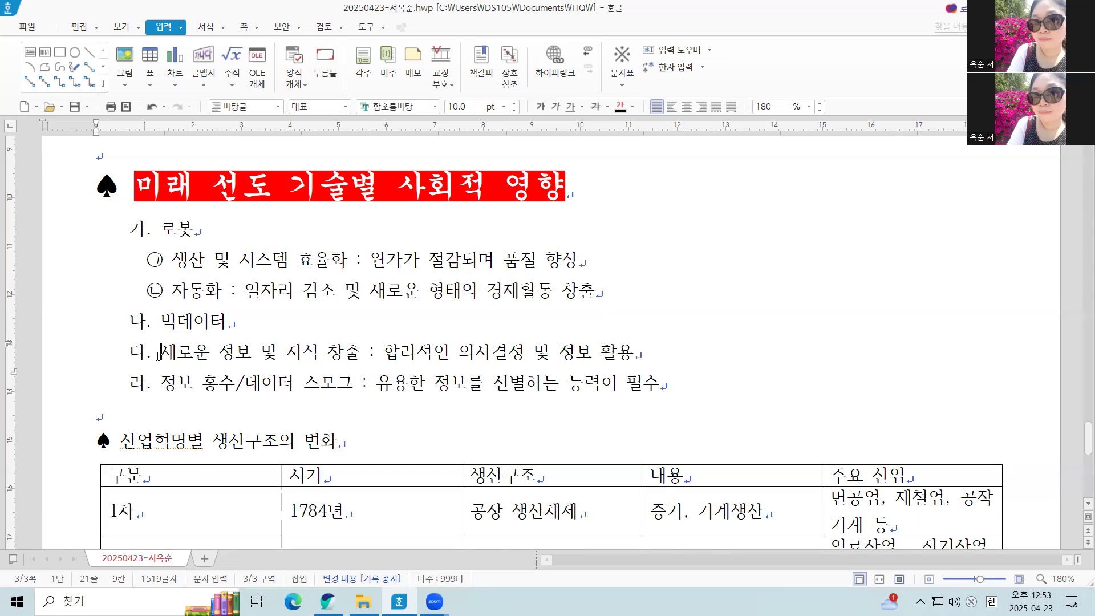
pyautogui.moveTo(160, 352); pyautogui.dragTo(705, 394)
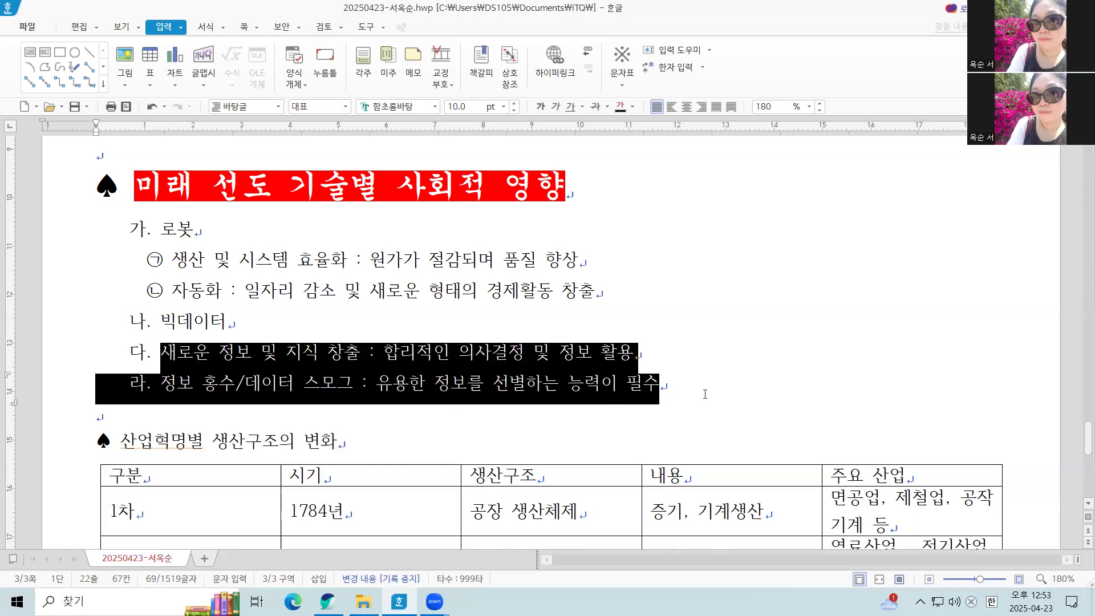
pyautogui.press('ctrl+KP_Add')
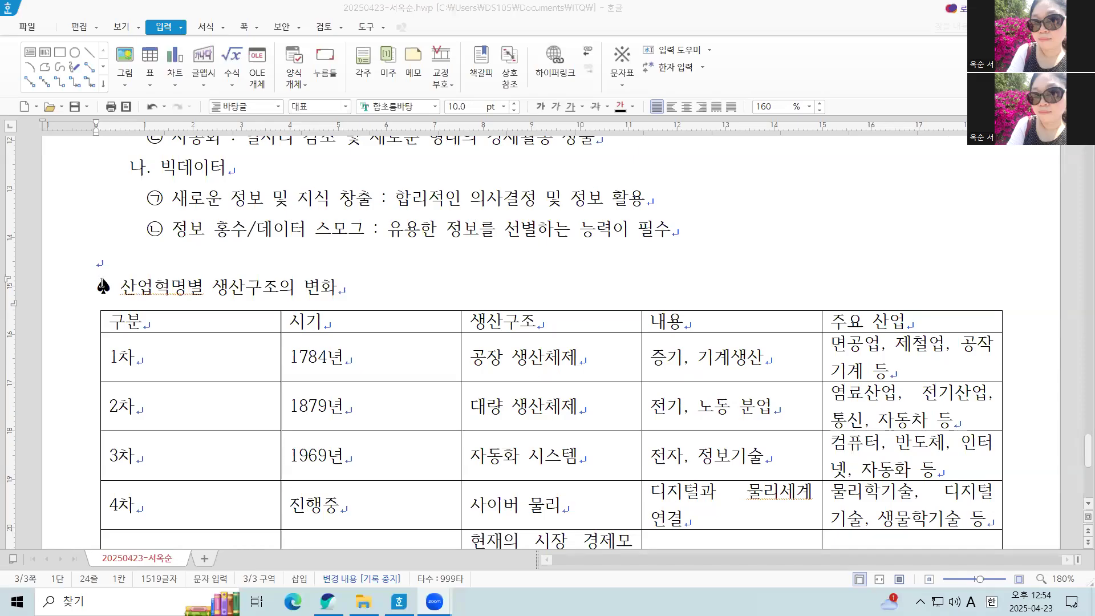
# Format the whole heading "♠ 산업혁명별 생산구조의 변화" in the 궁서 font at 18 pt
pyautogui.click(95, 287)
pyautogui.moveTo(95, 288); pyautogui.dragTo(332, 286)
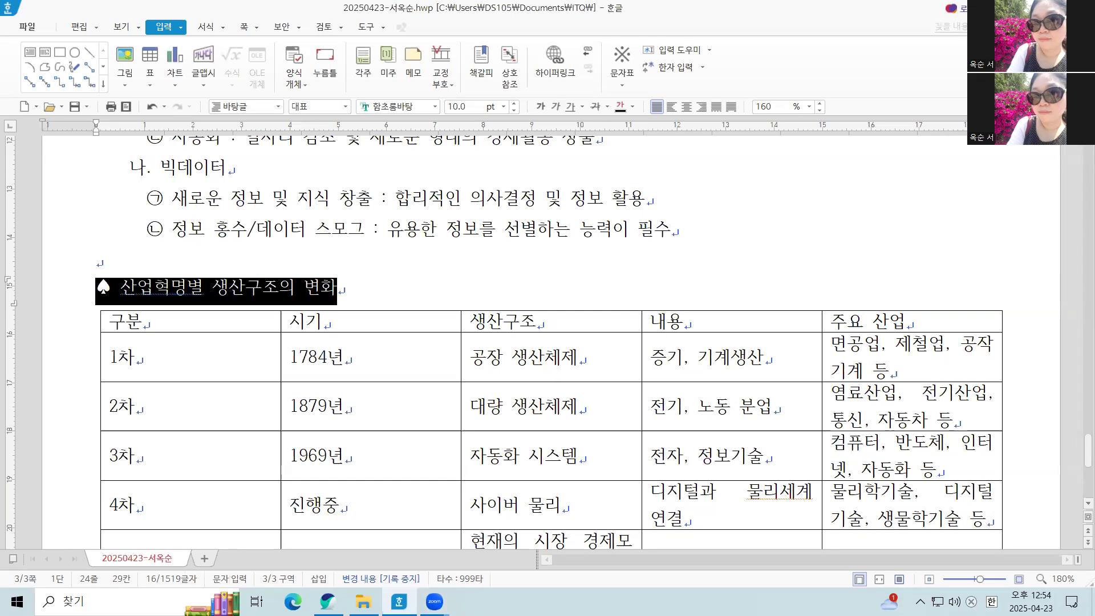
pyautogui.hotkey('alt', 'Tab')
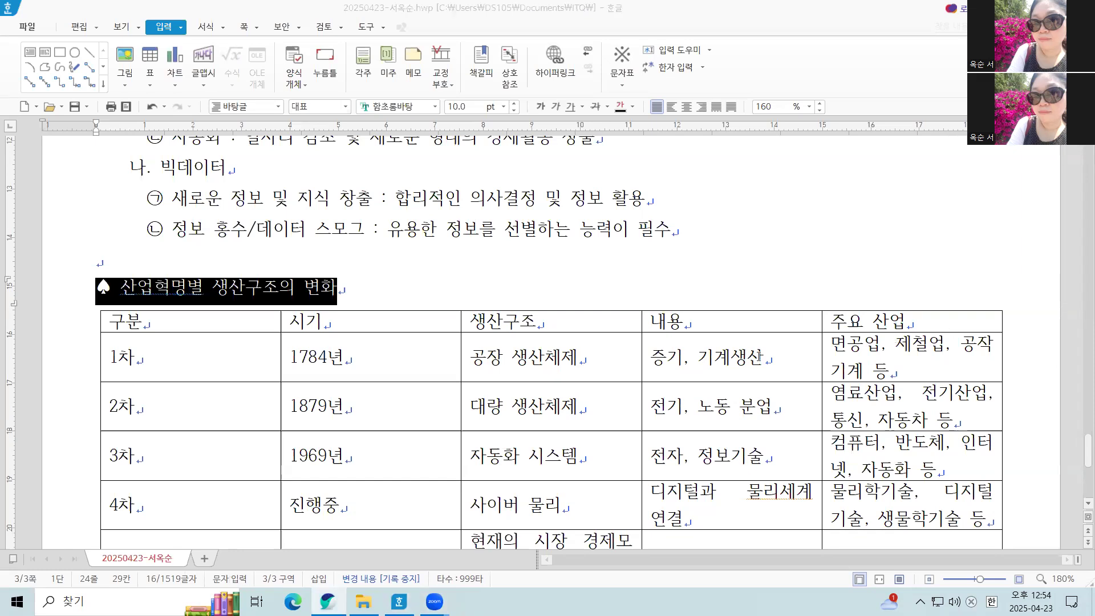
pyautogui.click(435, 108)
pyautogui.click(434, 109)
pyautogui.click(434, 108)
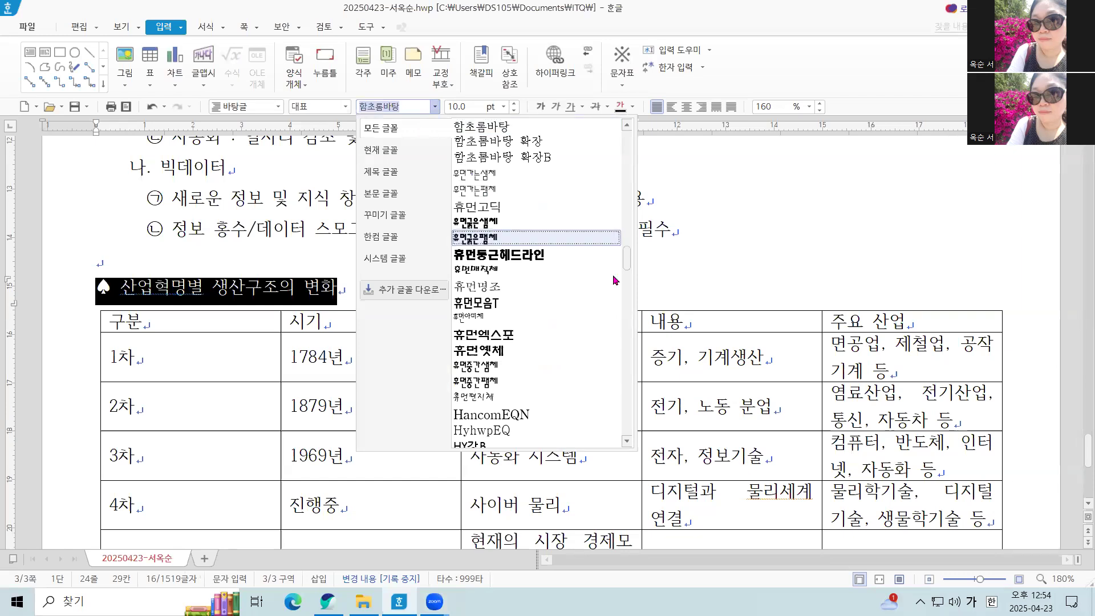
pyautogui.scroll(15, 507, 228)
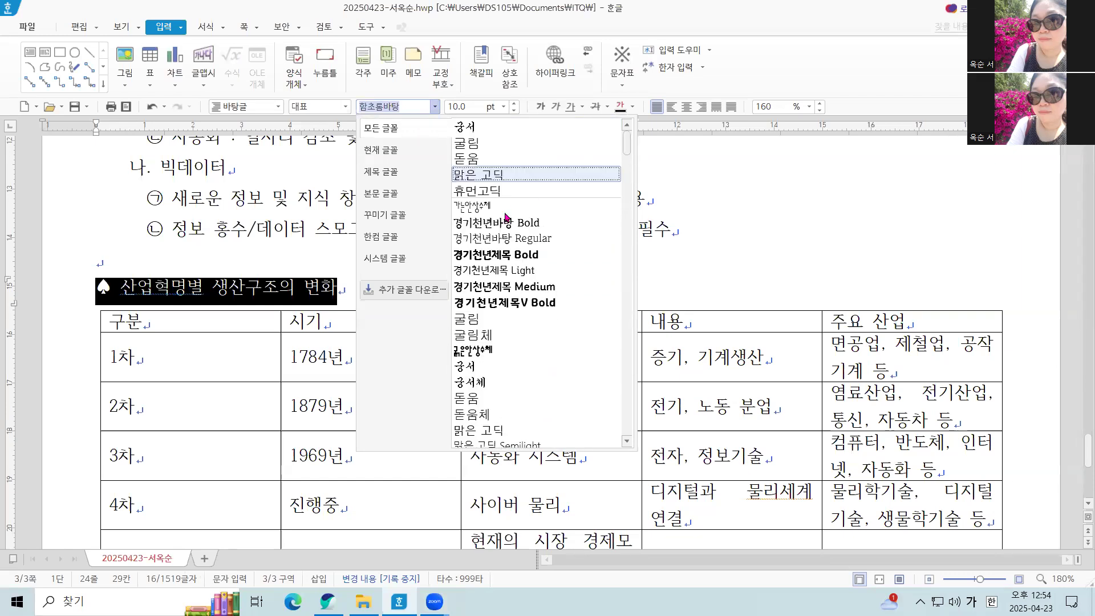
pyautogui.click(482, 368)
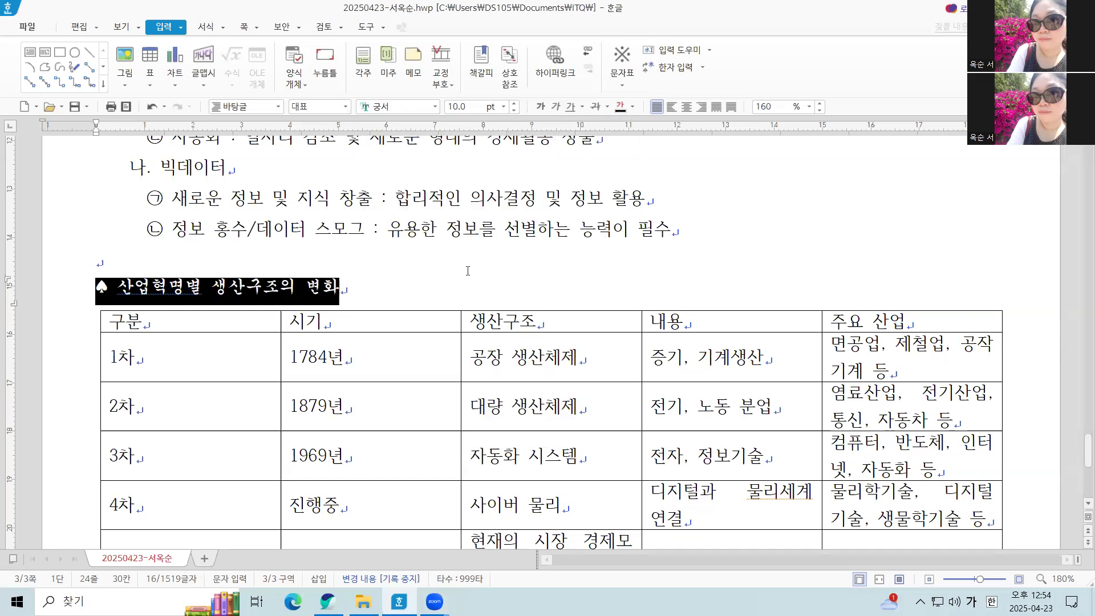
pyautogui.click(504, 107)
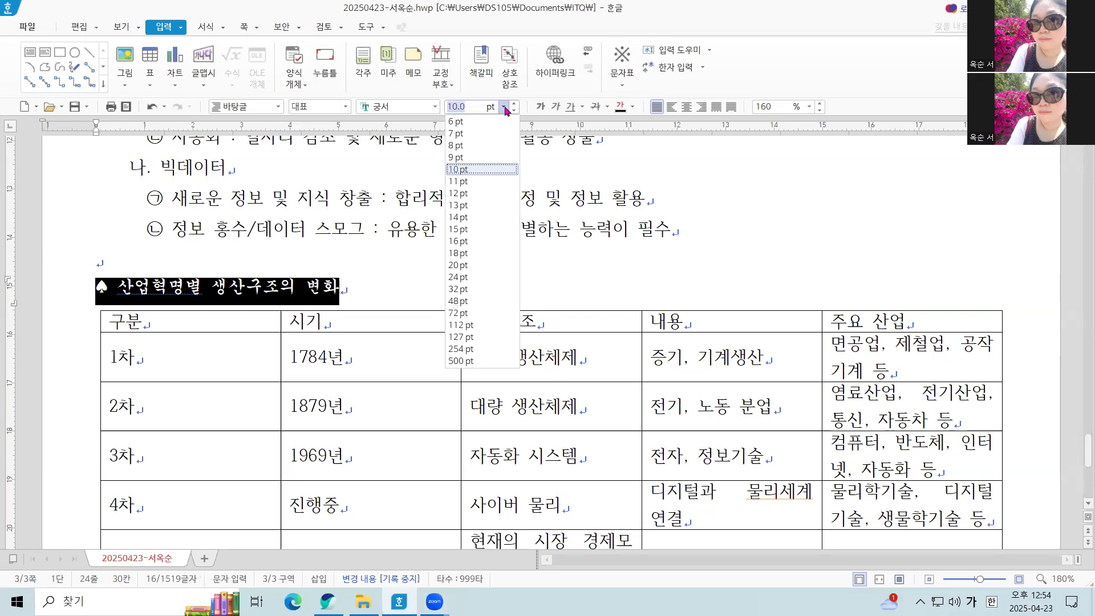
pyautogui.click(467, 255)
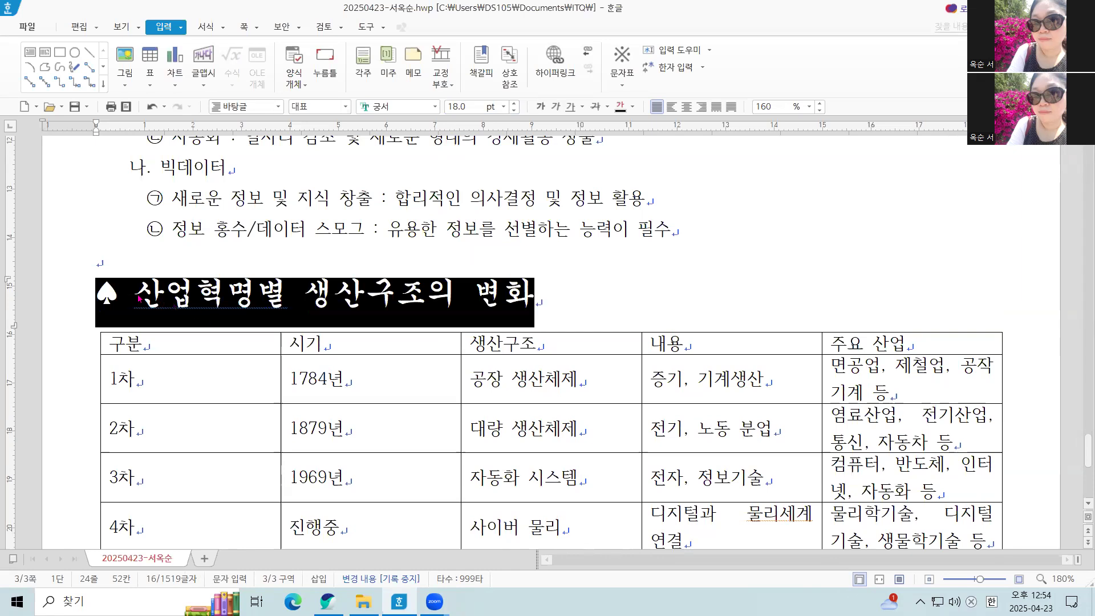
# Italicize the heading text "산업혁명별 생산구조의 변화", leaving out the ♠ symbol
pyautogui.click(122, 310)
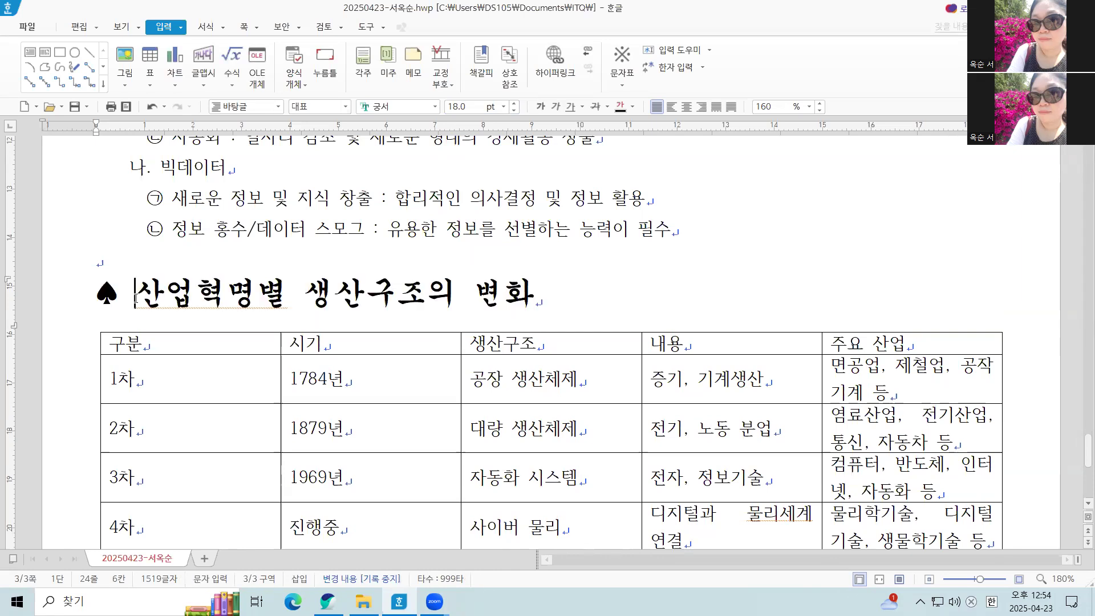
pyautogui.moveTo(149, 293); pyautogui.dragTo(526, 301)
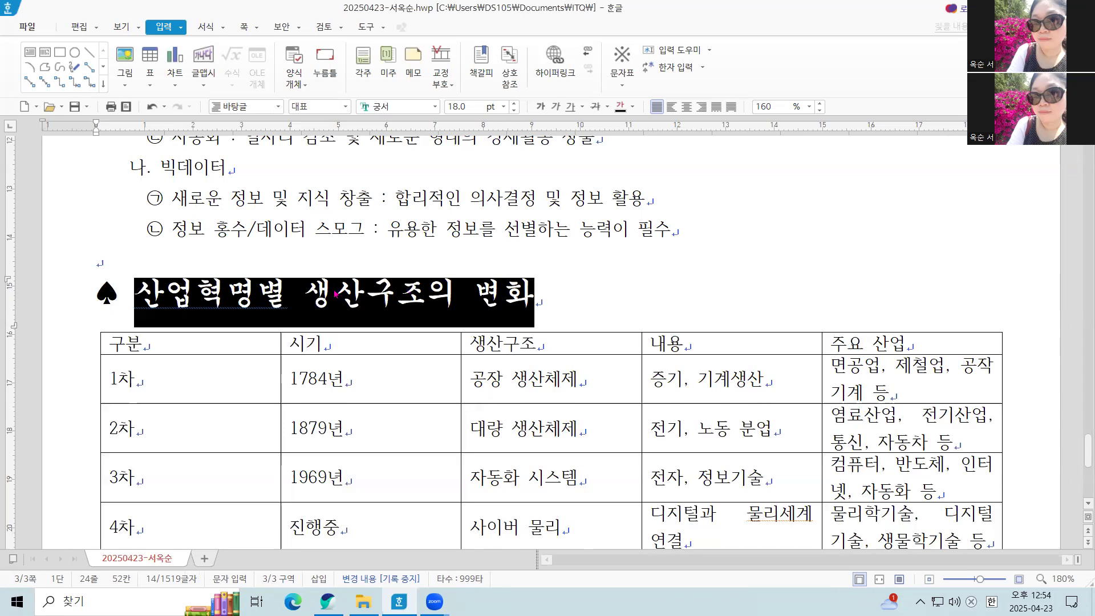
pyautogui.click(556, 107)
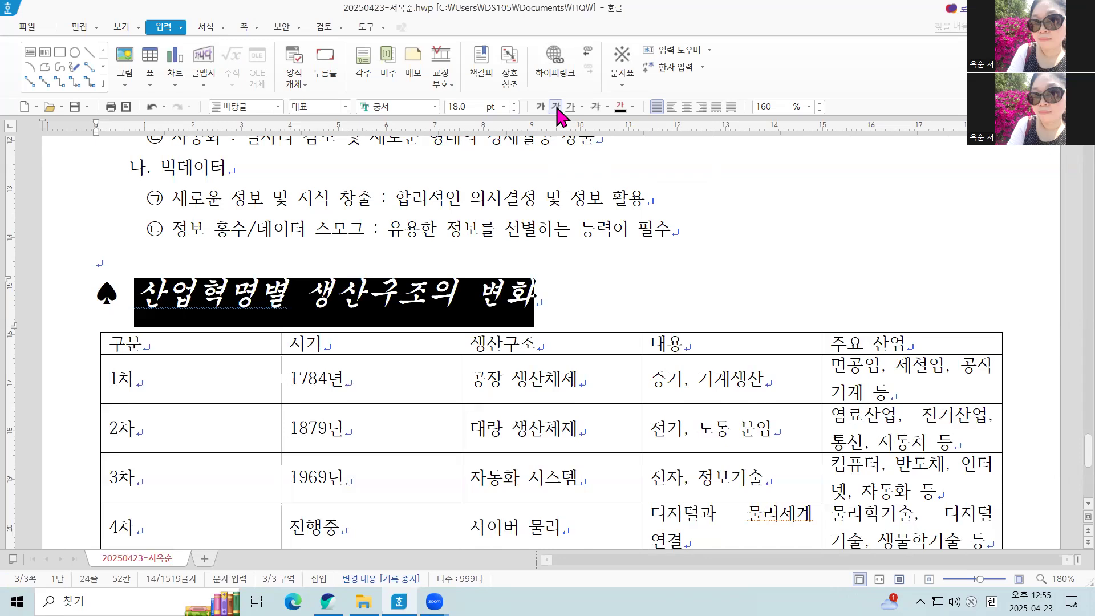
# Add the ˇ-shaped emphasis mark above the word "산업혁명" in the ♠ heading over the table
pyautogui.click(193, 292)
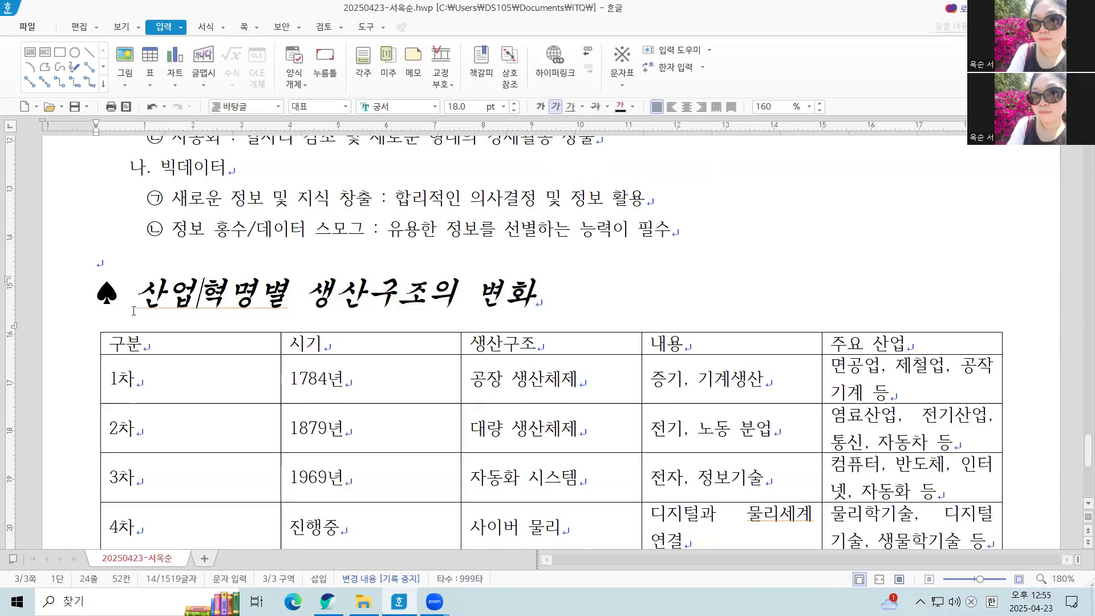
pyautogui.click(140, 295)
pyautogui.moveTo(139, 295); pyautogui.dragTo(251, 293)
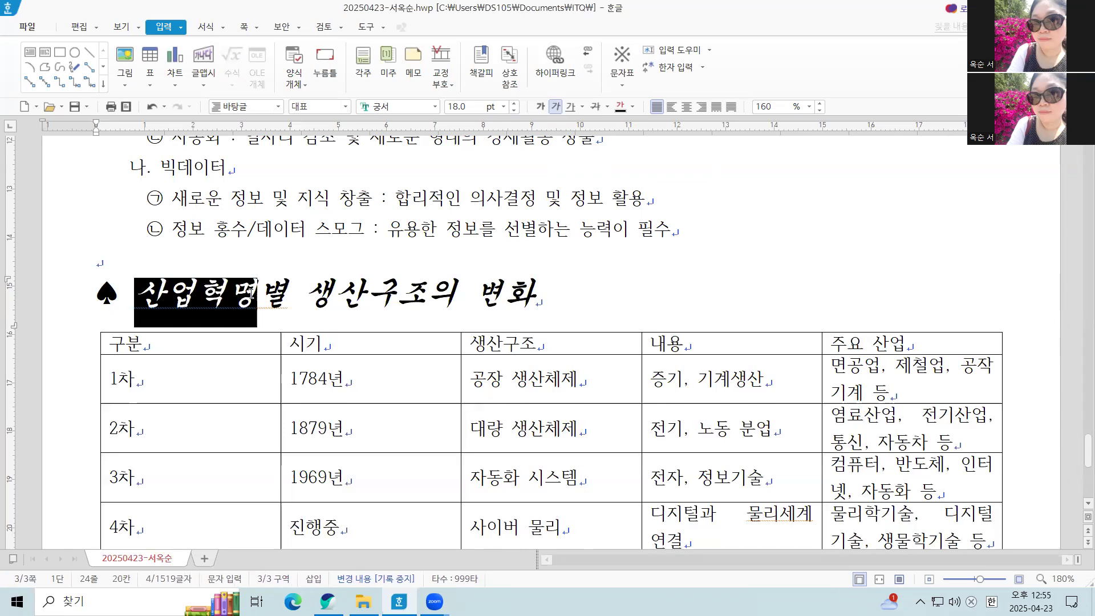
pyautogui.press('F12')
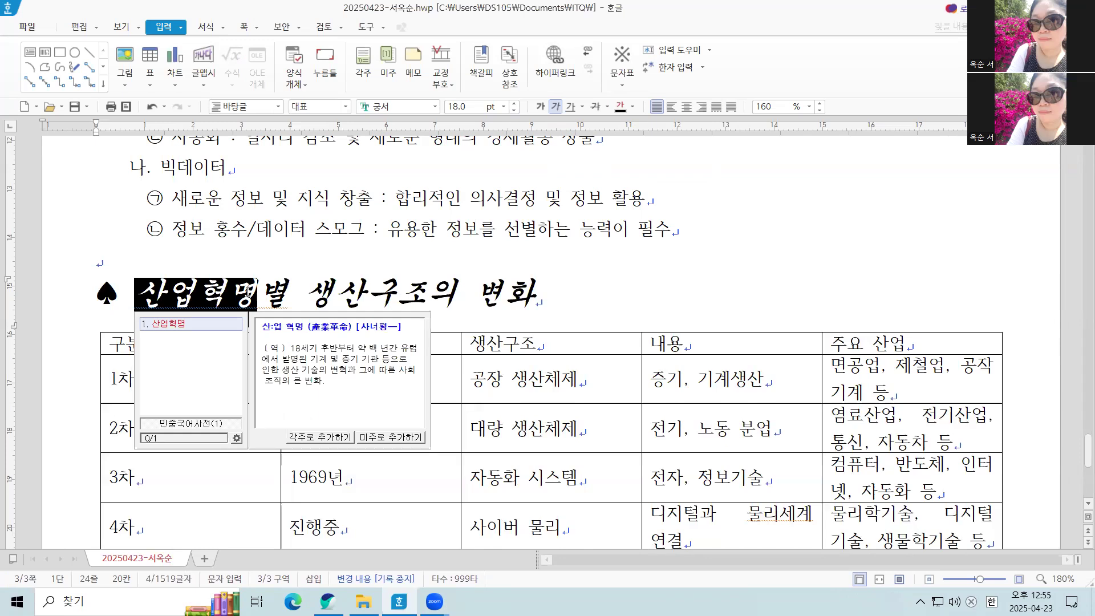
pyautogui.rightClick(206, 295)
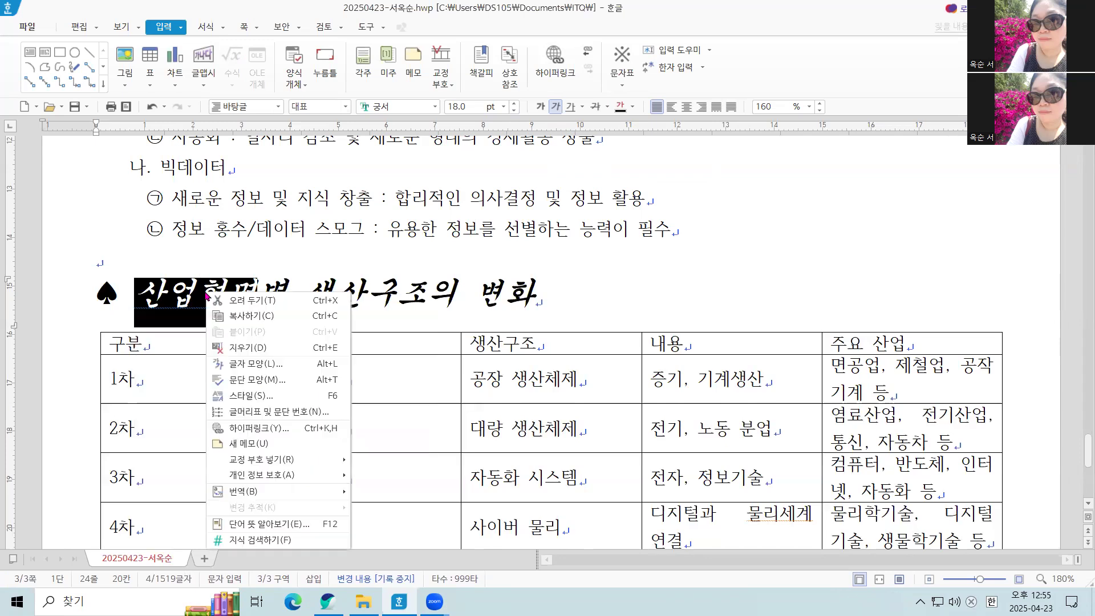
pyautogui.click(249, 365)
pyautogui.click(402, 143)
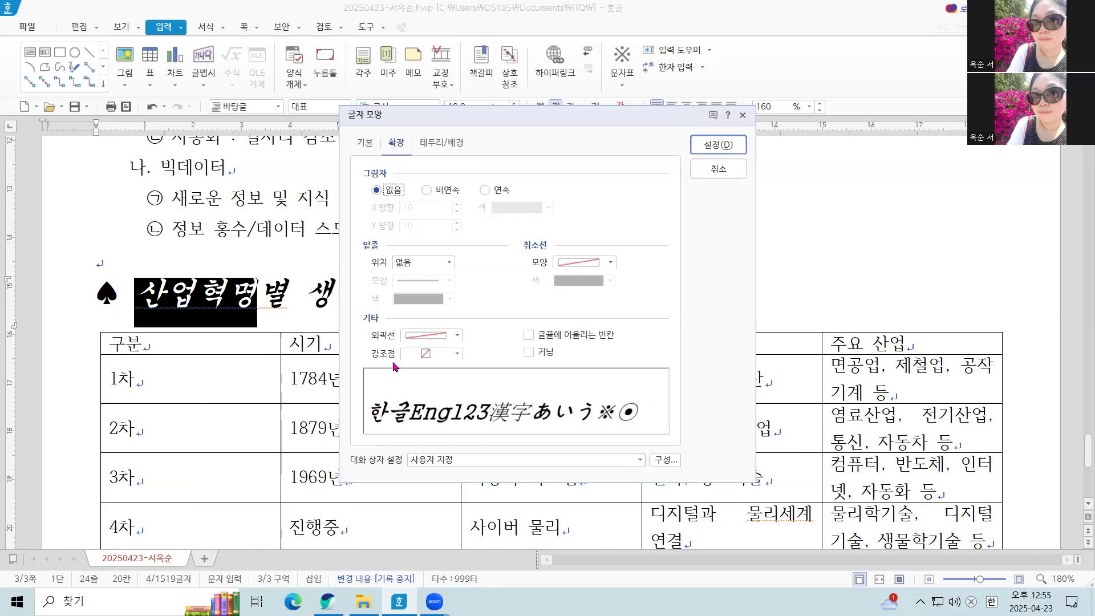
pyautogui.click(457, 355)
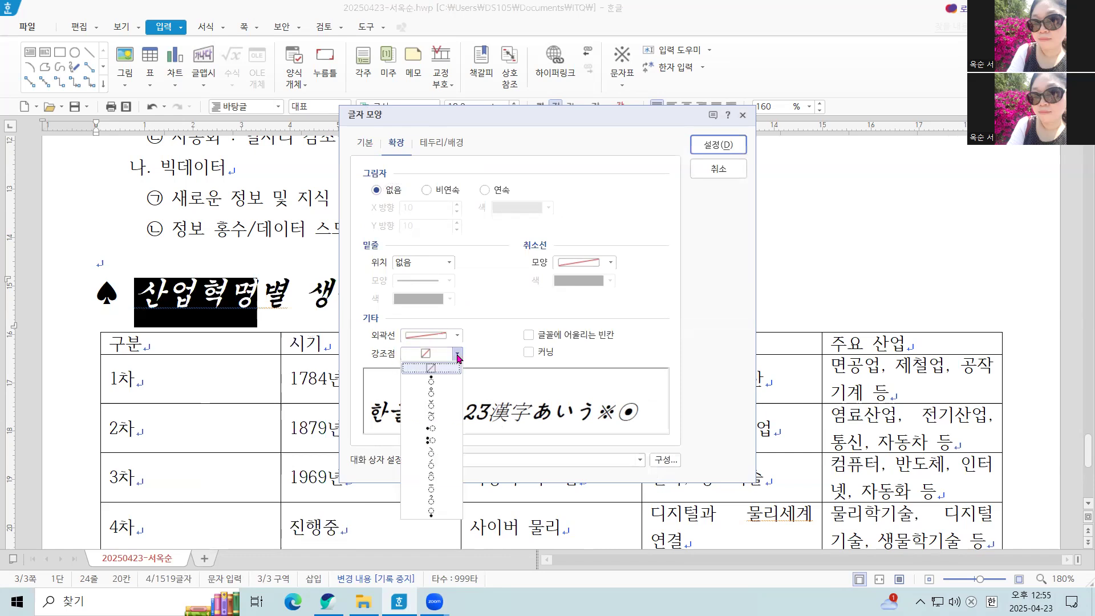
pyautogui.click(443, 404)
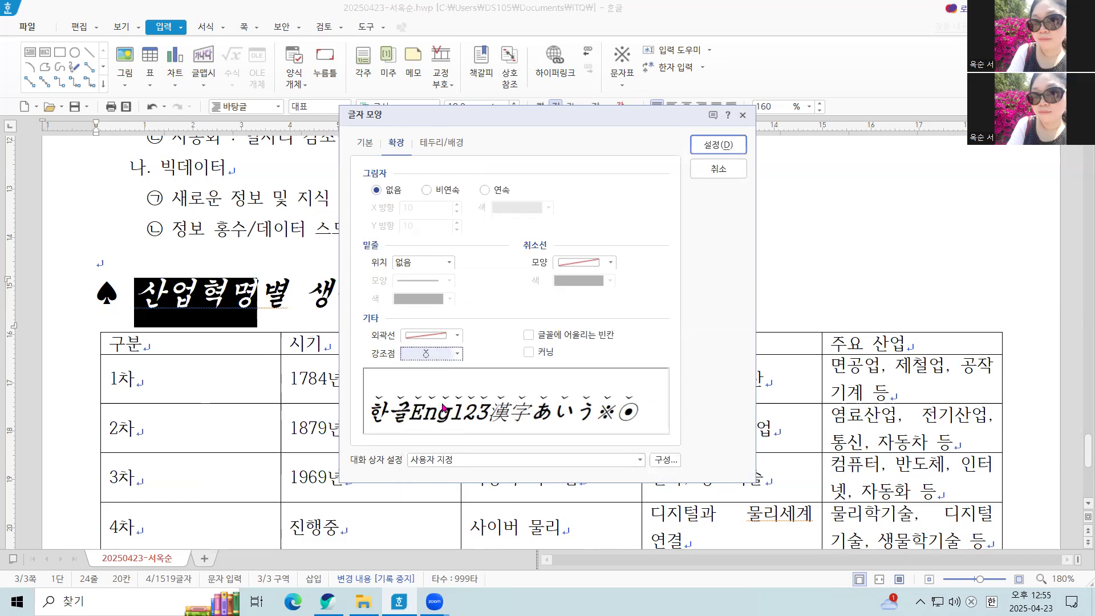
pyautogui.click(717, 144)
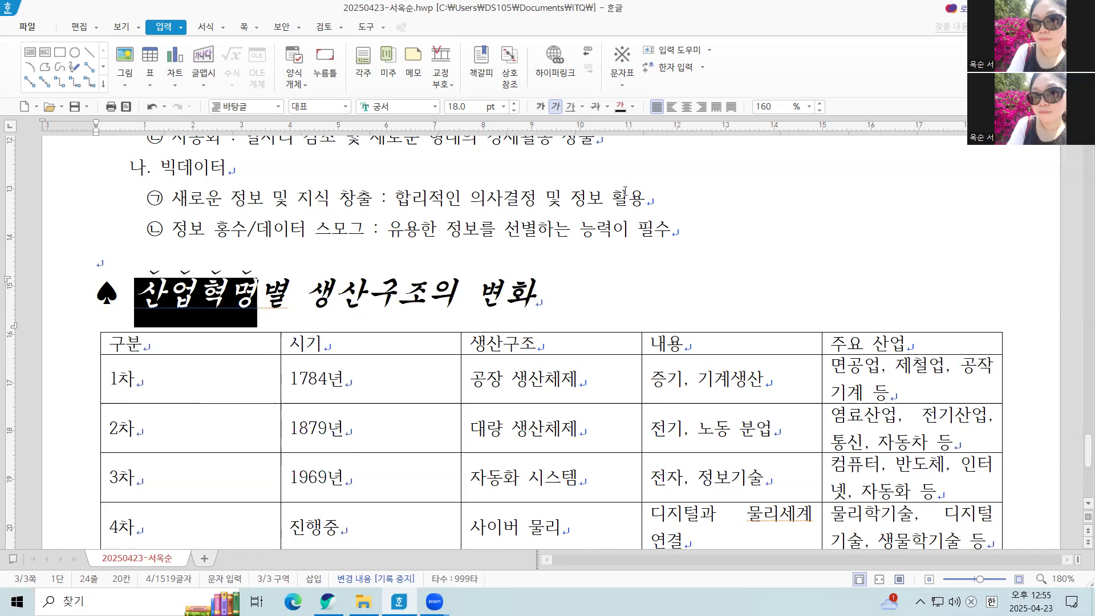
# Add the same ˇ-shaped emphasis mark above the word "변화" at the end of the heading
pyautogui.click(547, 305)
pyautogui.moveTo(493, 296); pyautogui.dragTo(518, 297)
pyautogui.rightClick(520, 295)
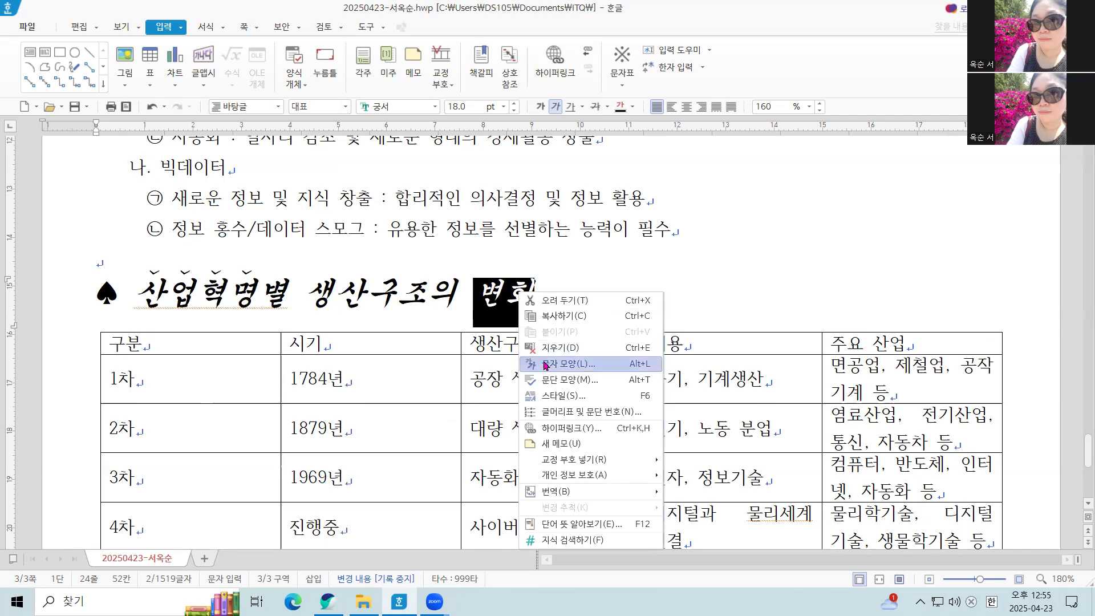
pyautogui.click(564, 363)
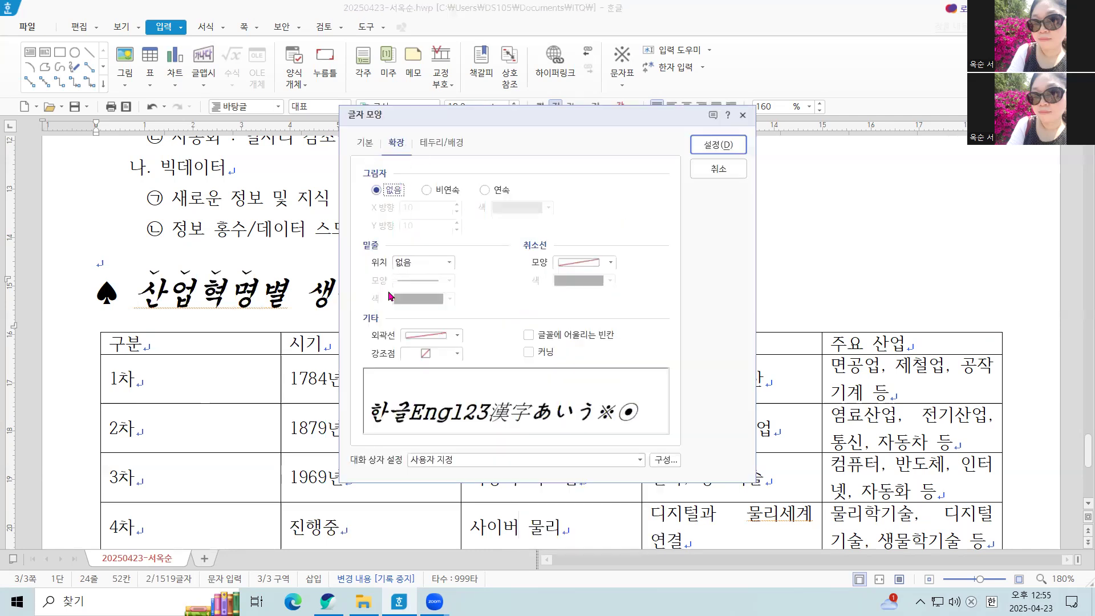
pyautogui.click(457, 353)
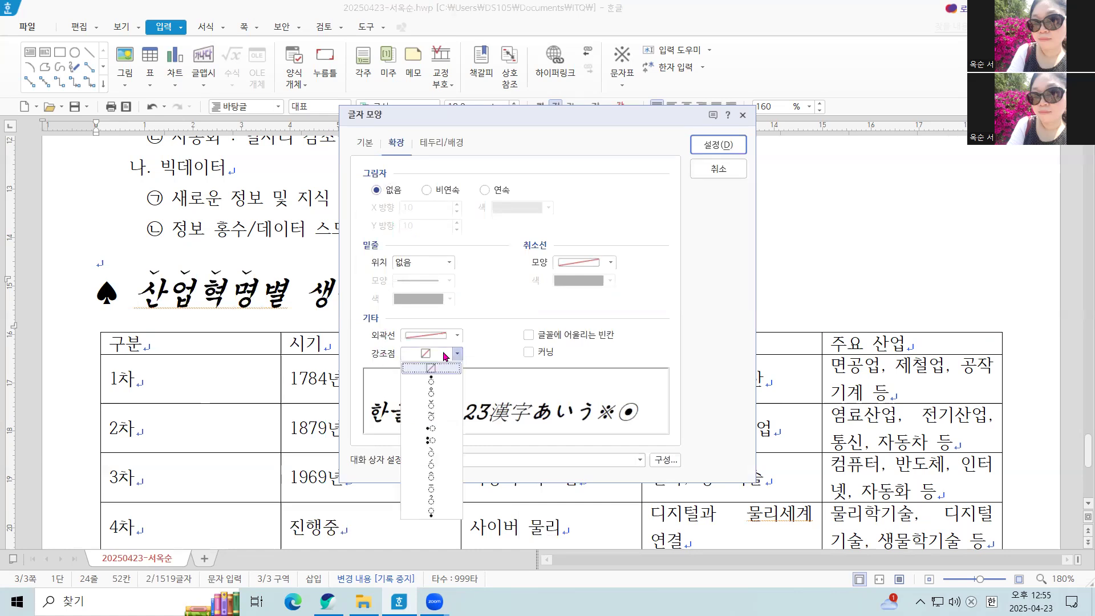
pyautogui.click(444, 408)
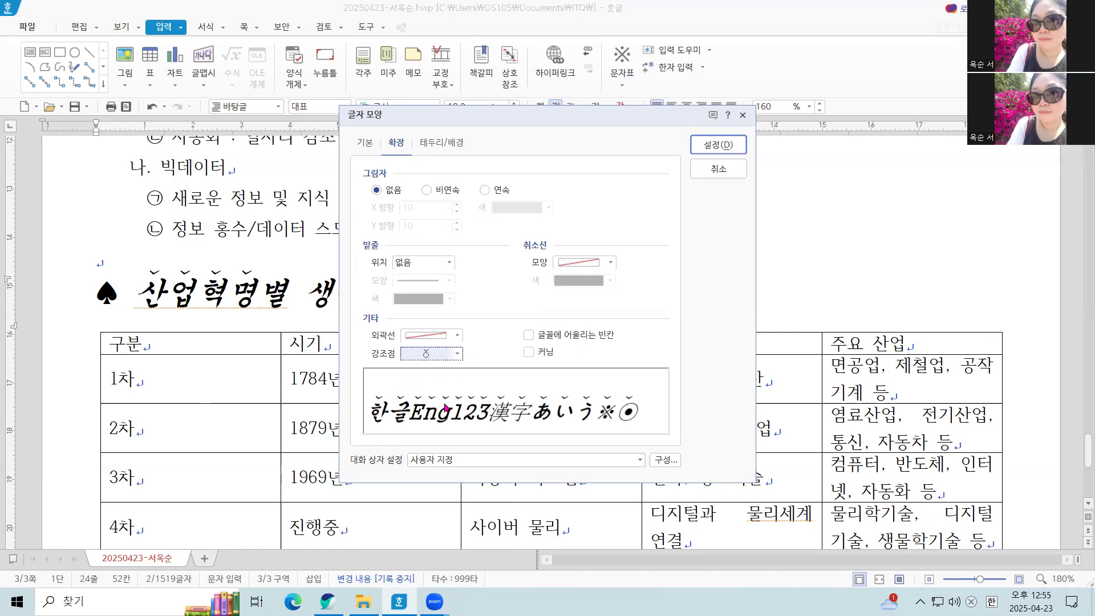
pyautogui.click(717, 146)
pyautogui.click(760, 293)
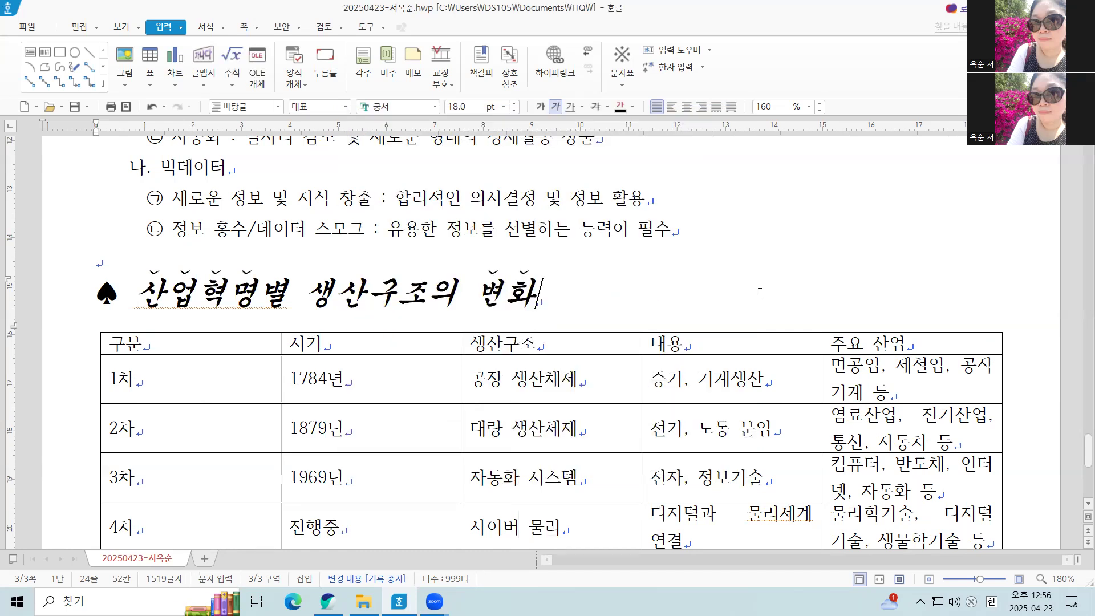
# Merge the "4차" and "진행중" cells each with the empty cell below, and merge the last row's three remaining cells into one
pyautogui.scroll(-2, 689, 286)
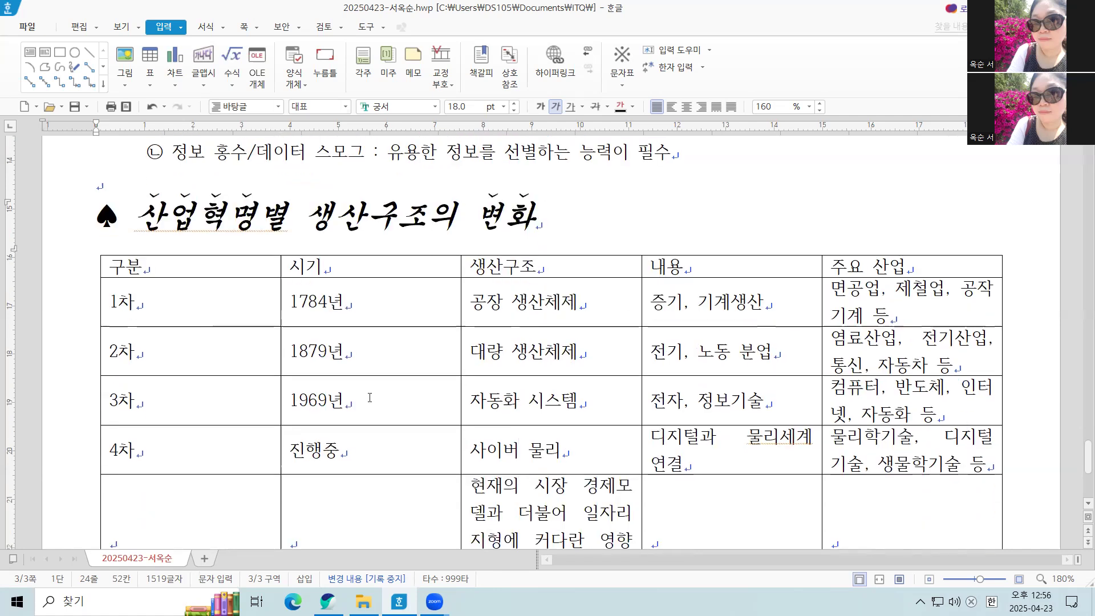
pyautogui.scroll(-2, 370, 397)
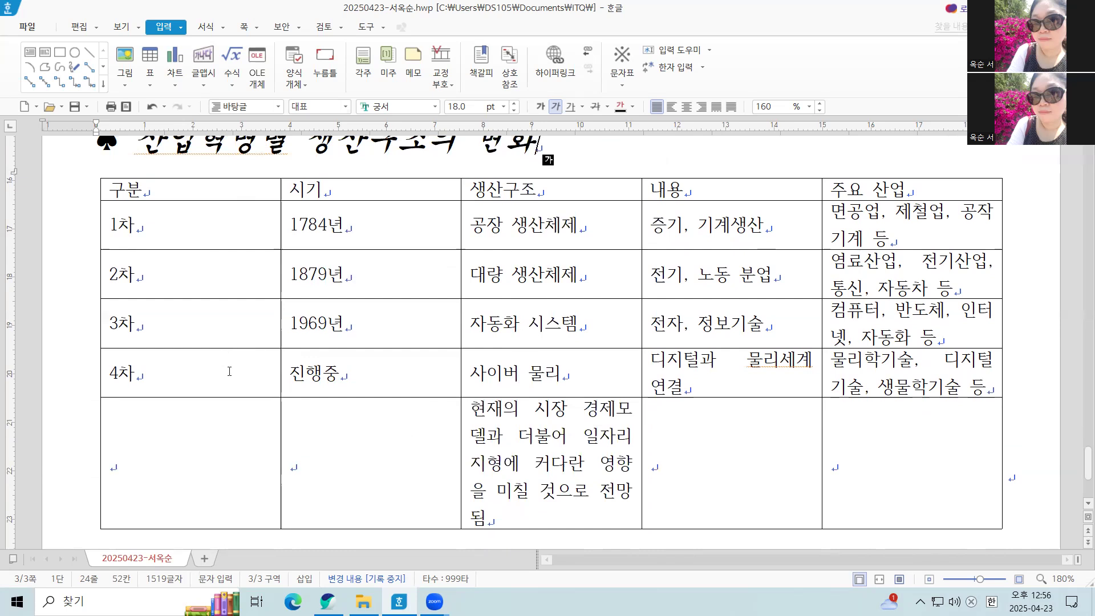
pyautogui.click(227, 378)
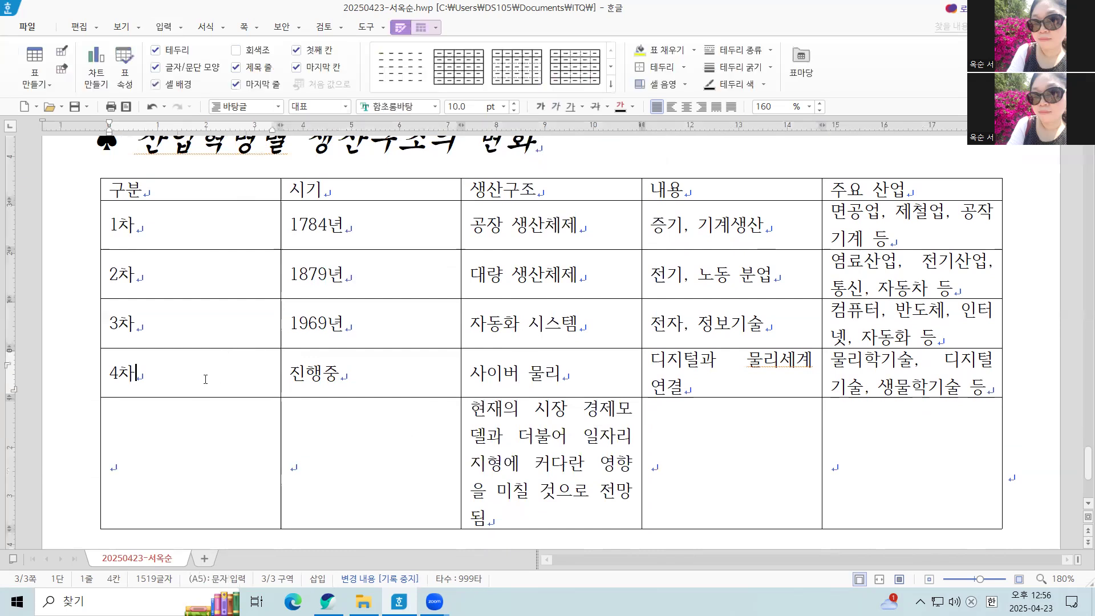
pyautogui.moveTo(205, 373); pyautogui.dragTo(198, 459)
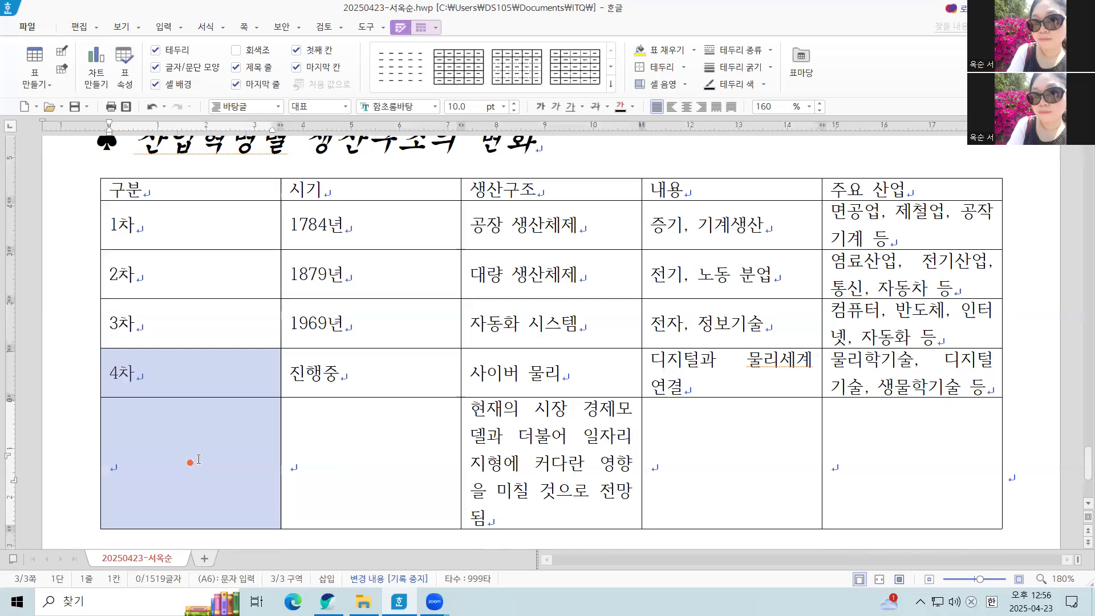
pyautogui.press('m')
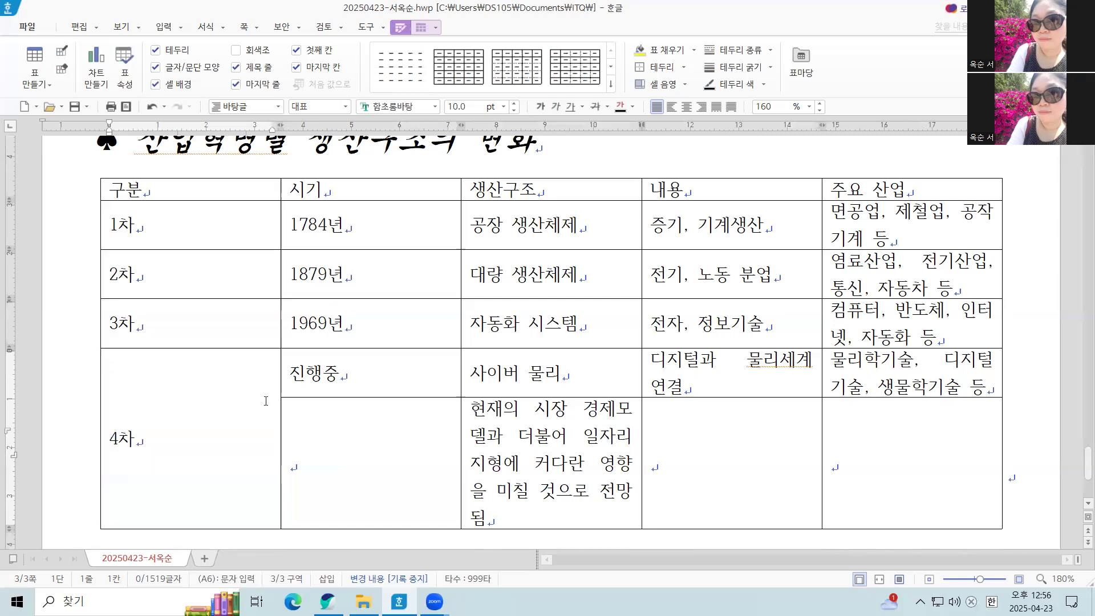
pyautogui.click(373, 376)
pyautogui.moveTo(373, 375); pyautogui.dragTo(363, 462)
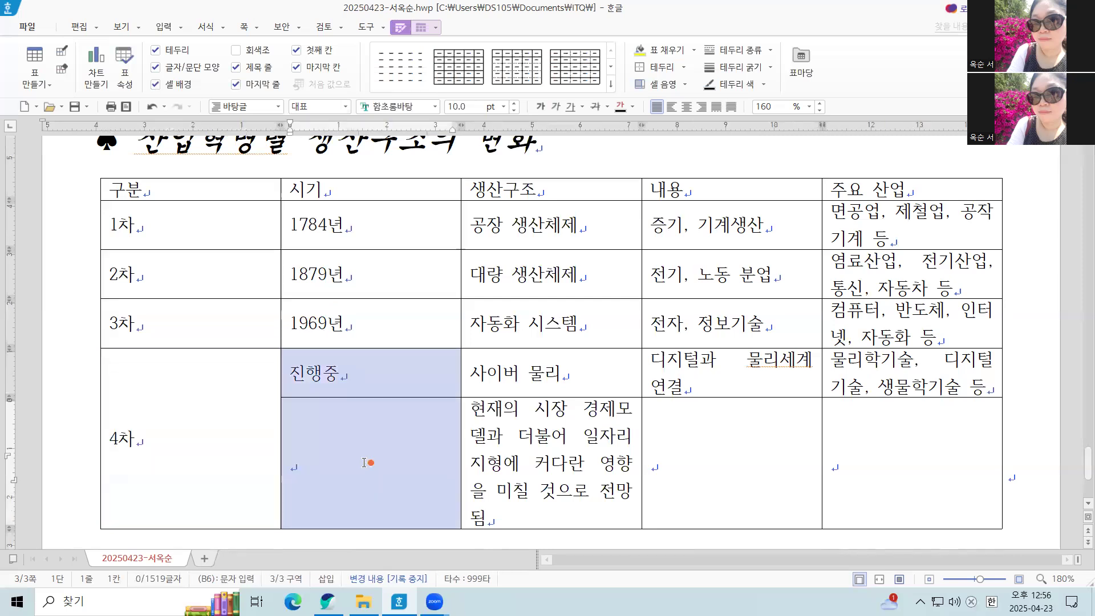
pyautogui.press('m')
pyautogui.moveTo(548, 436); pyautogui.dragTo(902, 445)
pyautogui.press('m')
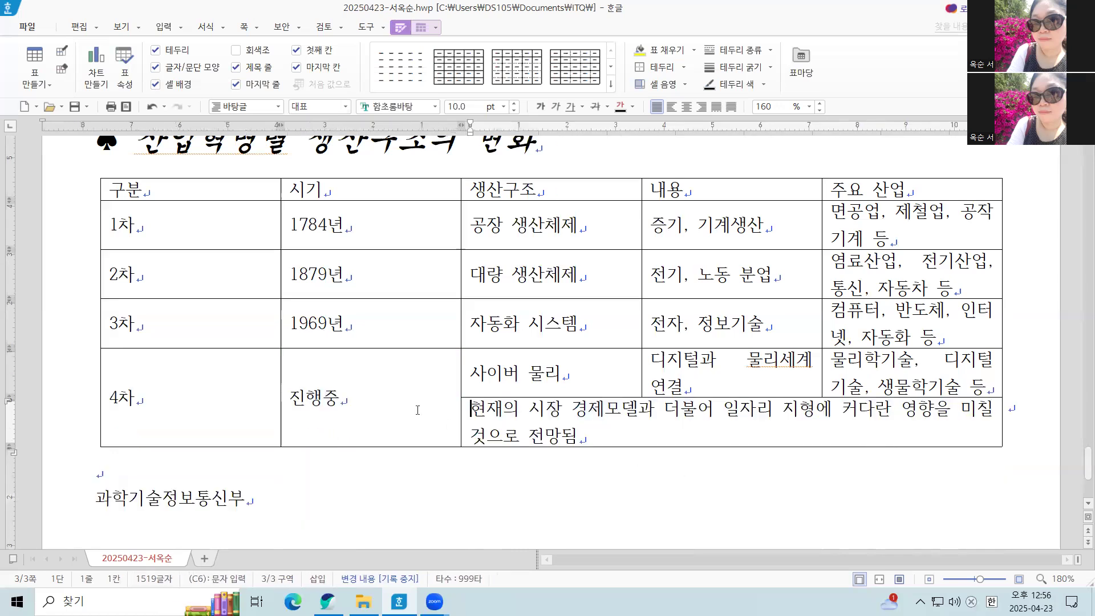
# Set the text of all the table's cells to the 굴림 font and center it horizontally
pyautogui.scroll(3, 333, 325)
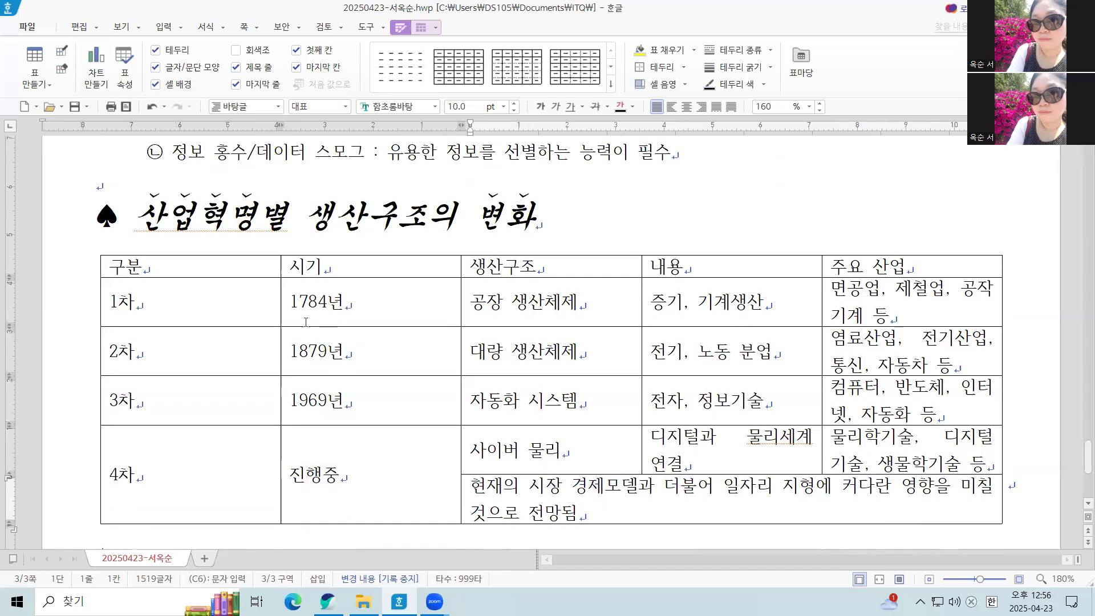
pyautogui.click(228, 264)
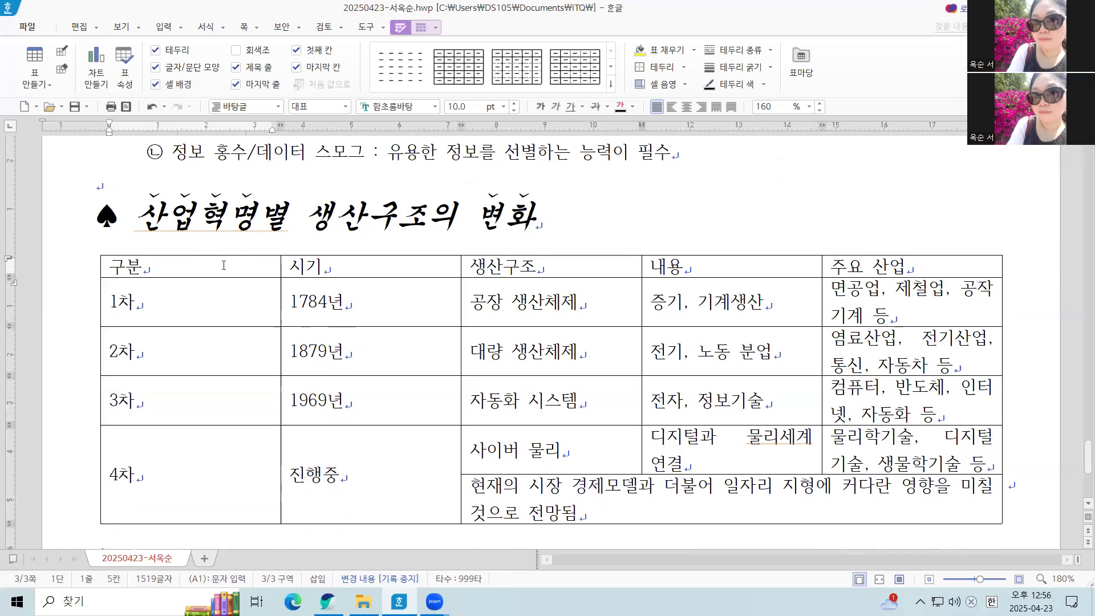
pyautogui.moveTo(162, 265)
pyautogui.mouseDown()
pyautogui.moveTo(186, 296)
pyautogui.moveTo(735, 442)
pyautogui.moveTo(750, 479)
pyautogui.moveTo(856, 472)
pyautogui.mouseUp()
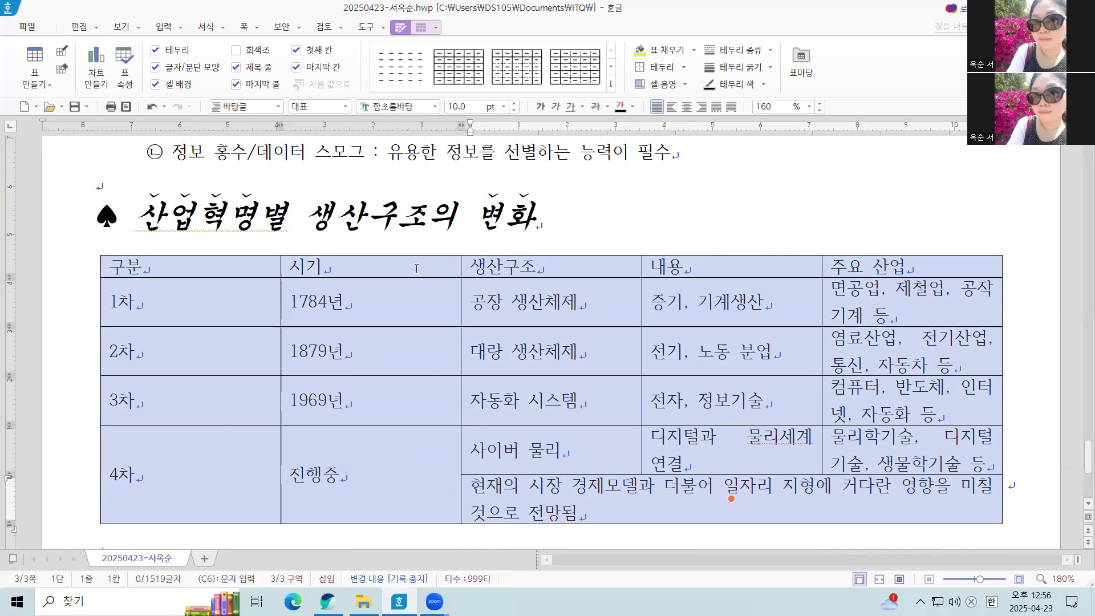
pyautogui.click(435, 107)
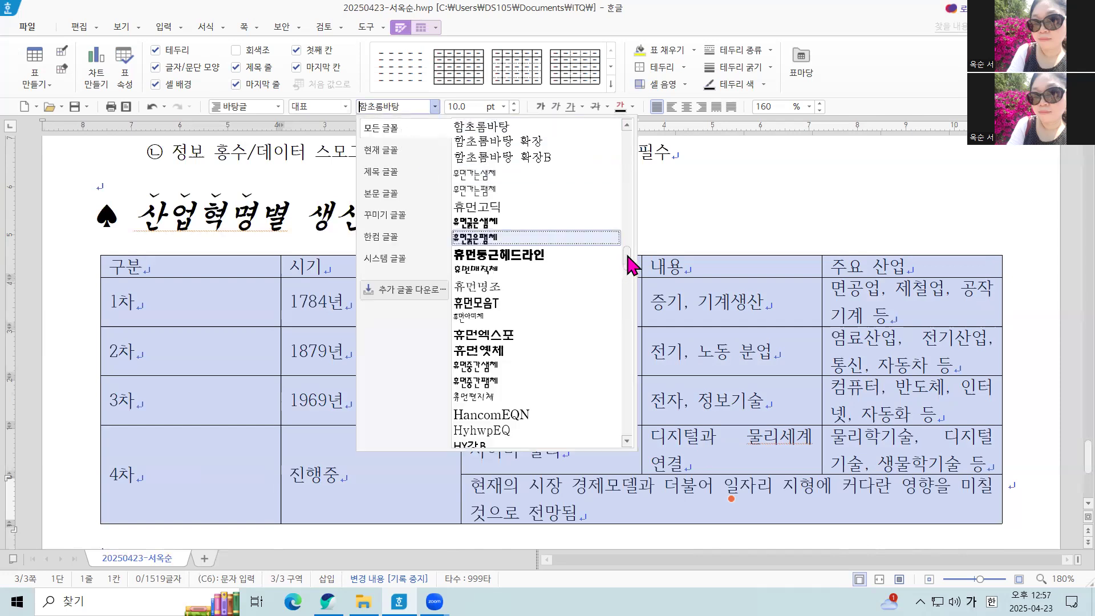
pyautogui.click(628, 147)
pyautogui.scroll(10, 512, 146)
pyautogui.click(512, 146)
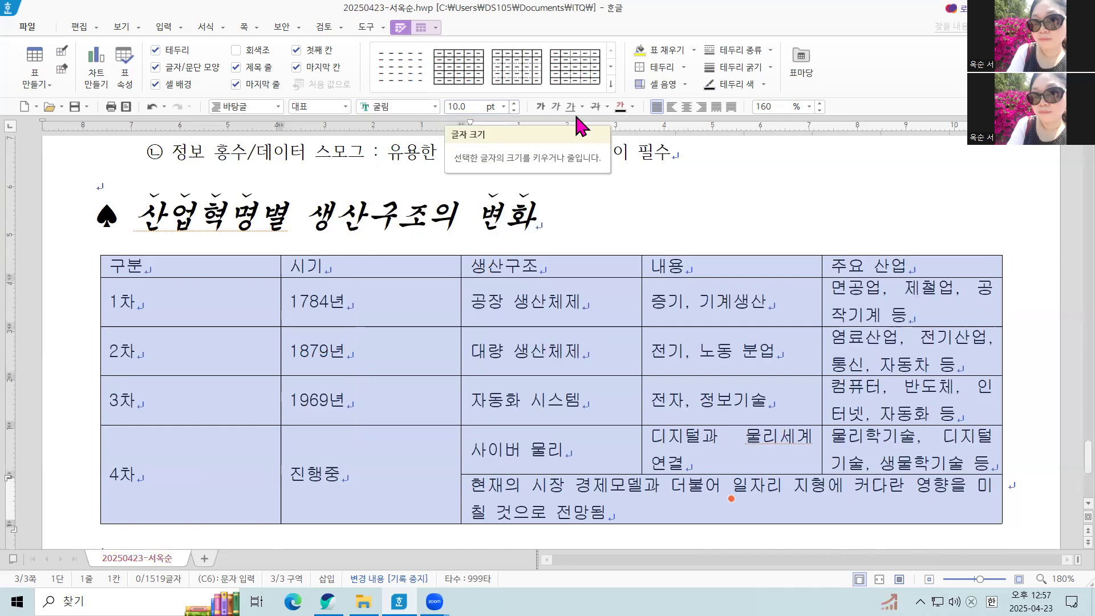
pyautogui.click(685, 108)
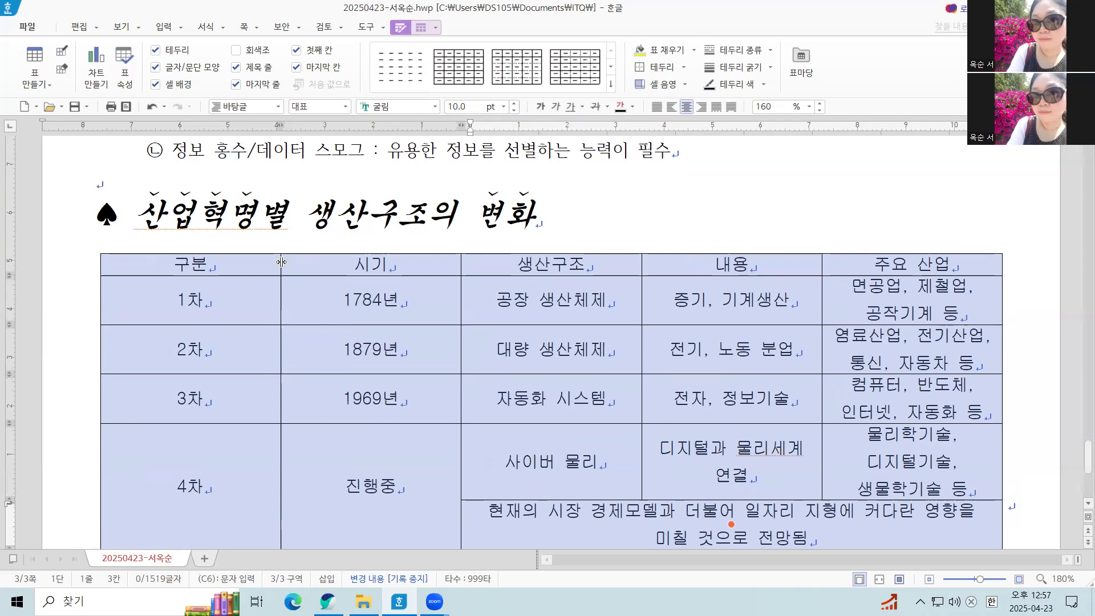
# Narrow the 구분, 시기, 생산구조 and 내용 columns and widen 주요 산업 so each cell's text fits on one line
pyautogui.moveTo(279, 267); pyautogui.dragTo(179, 265)
pyautogui.moveTo(460, 263); pyautogui.dragTo(271, 280)
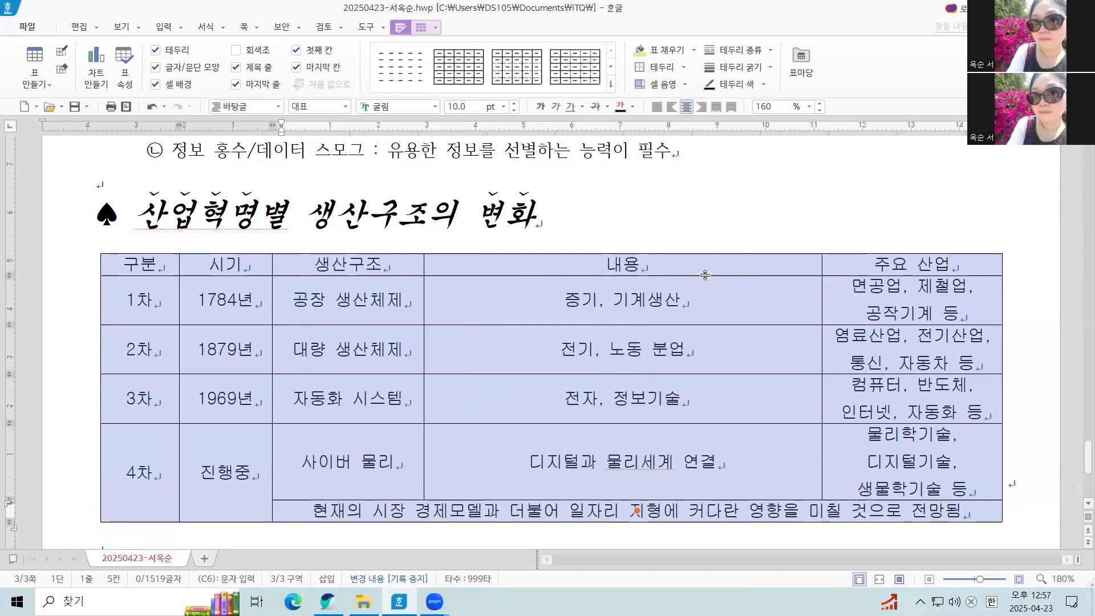
pyautogui.moveTo(822, 275); pyautogui.dragTo(686, 266)
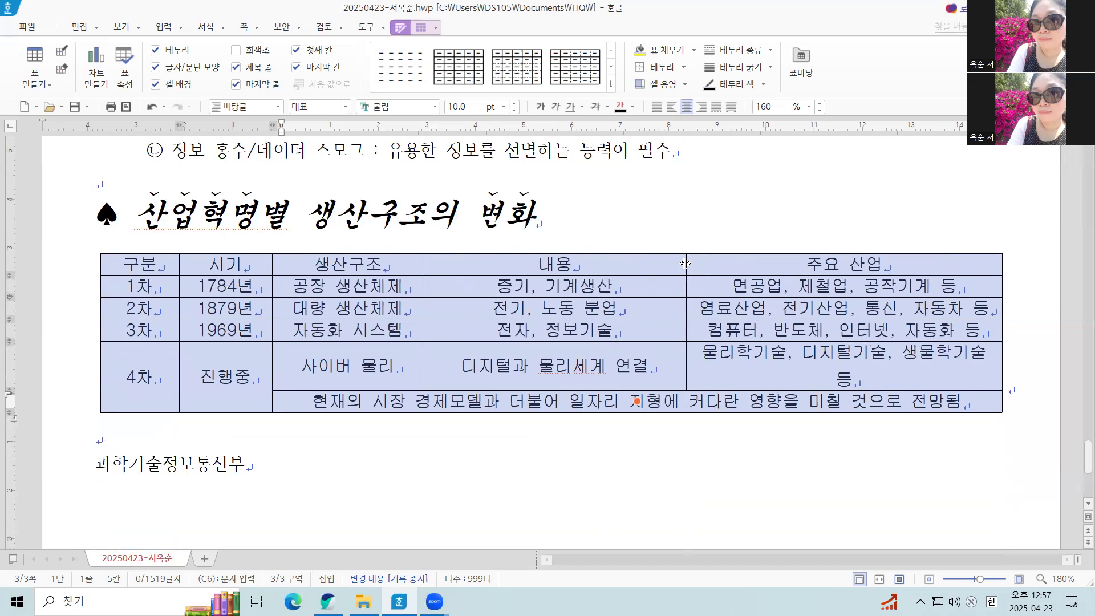
pyautogui.moveTo(664, 266); pyautogui.dragTo(667, 266)
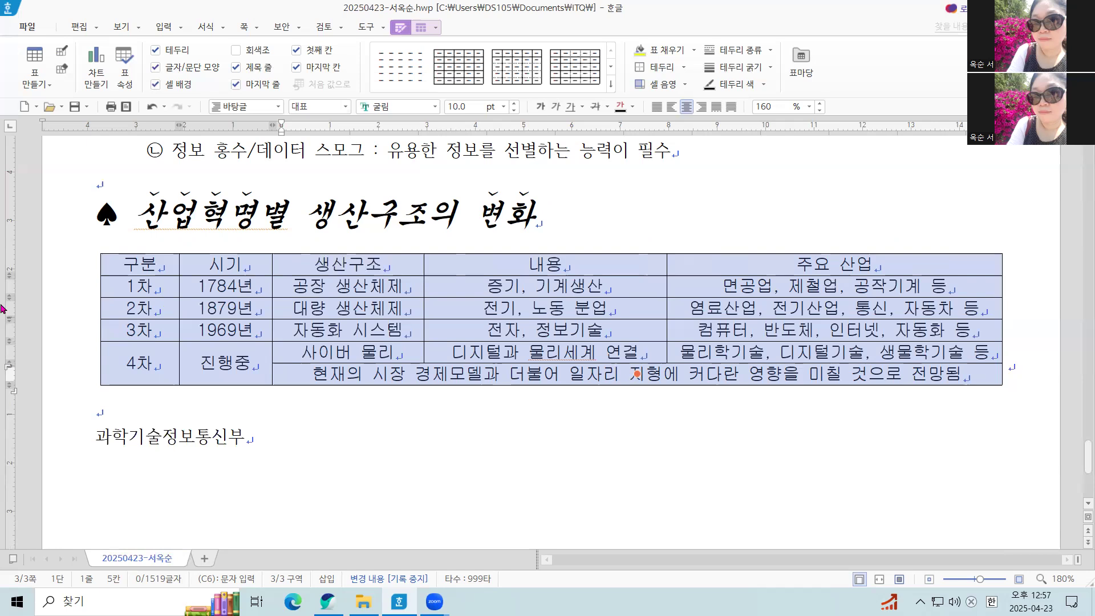
# Remove the left and right outer borders of the whole table by giving them the no-line border type
pyautogui.press('l')
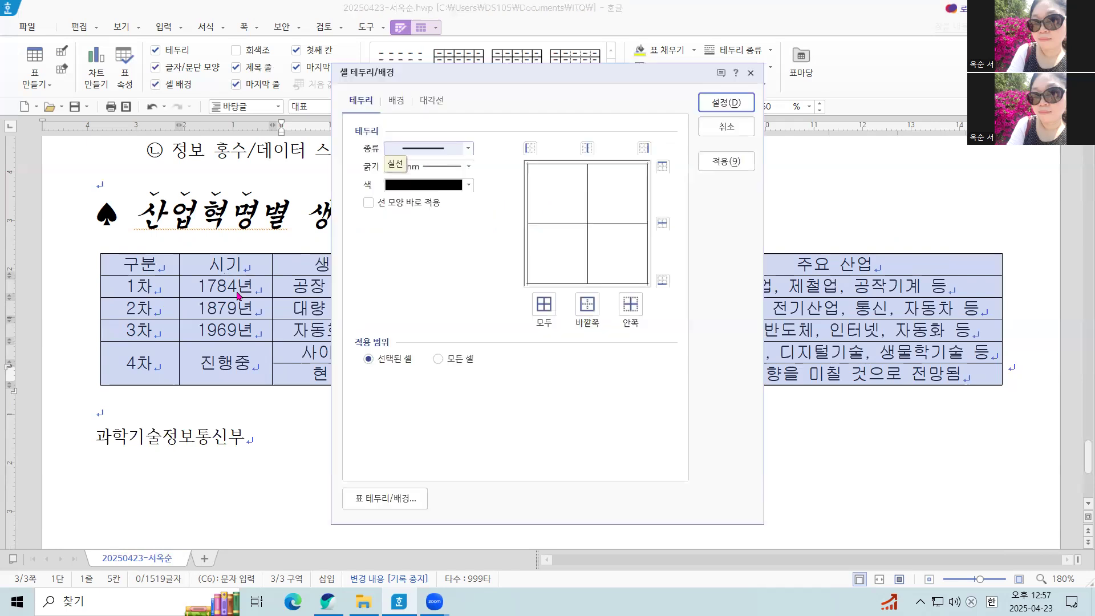
pyautogui.click(459, 154)
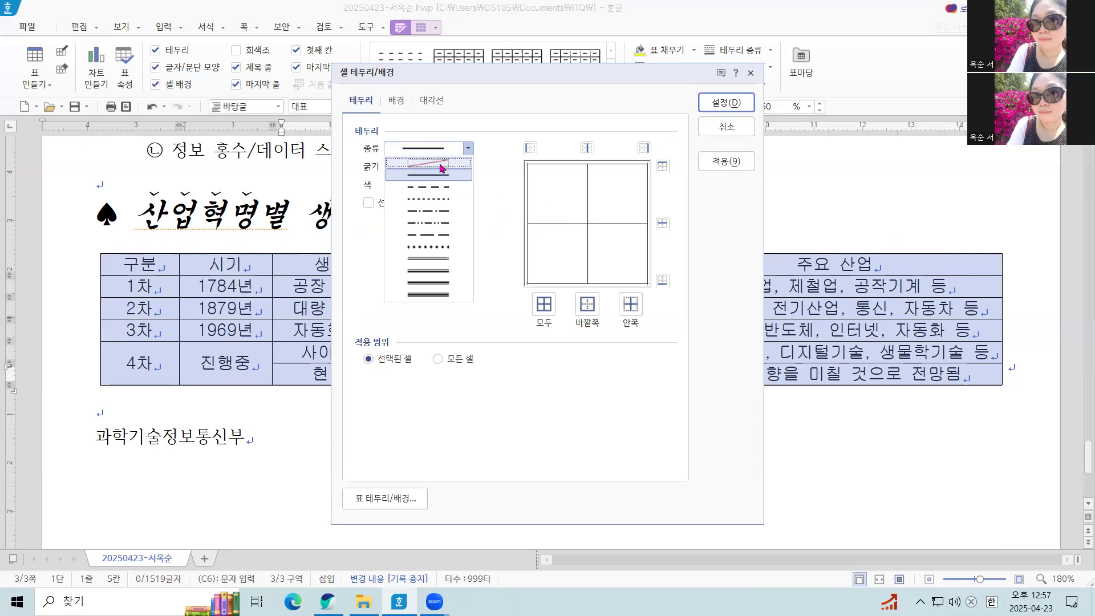
pyautogui.click(442, 166)
pyautogui.click(467, 148)
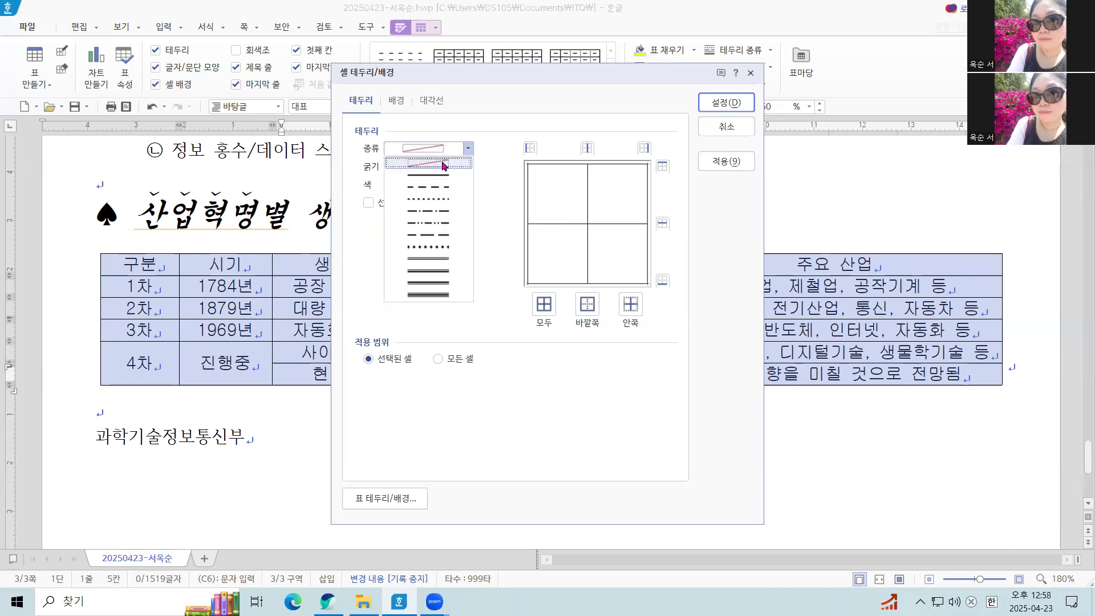
pyautogui.click(442, 165)
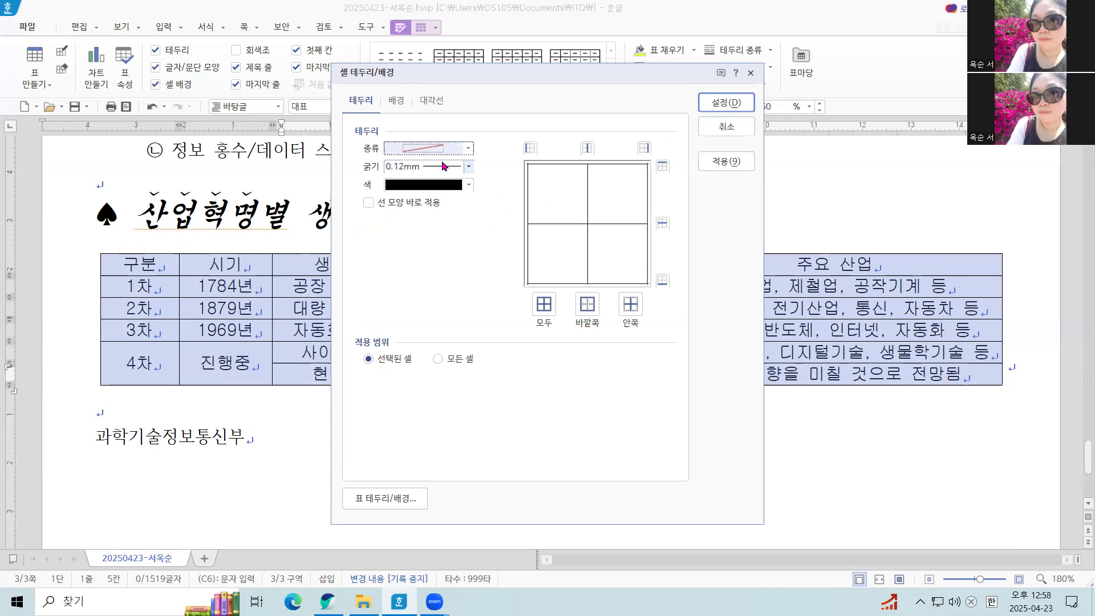
pyautogui.click(530, 149)
pyautogui.click(644, 148)
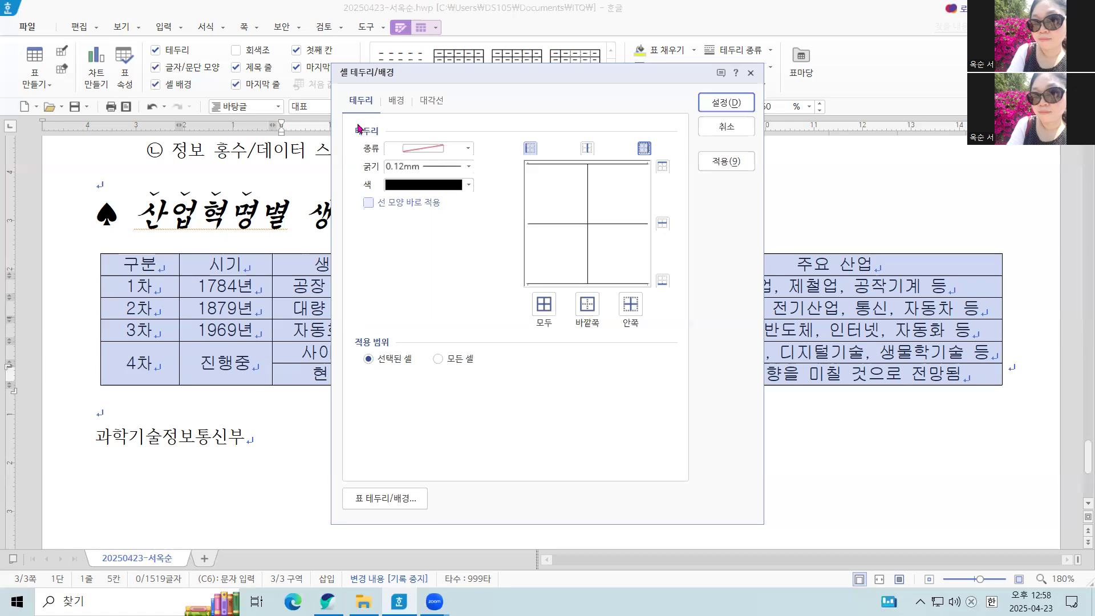
# Give the table's top and bottom outer edges a 0.5 mm double-line border and apply the border settings
pyautogui.click(467, 148)
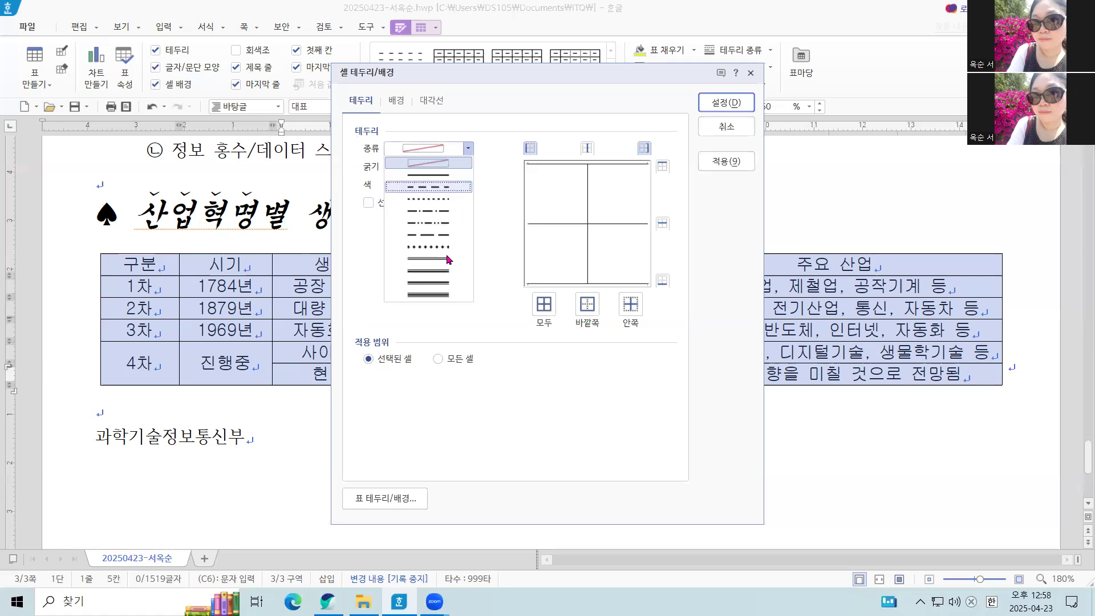
pyautogui.click(447, 260)
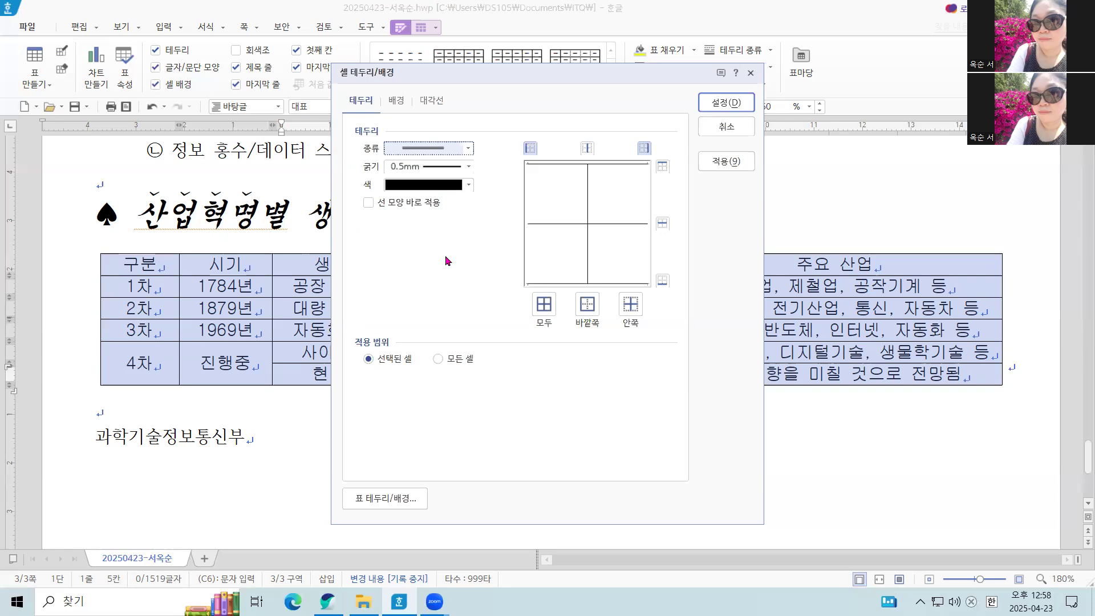
pyautogui.click(662, 167)
pyautogui.click(662, 280)
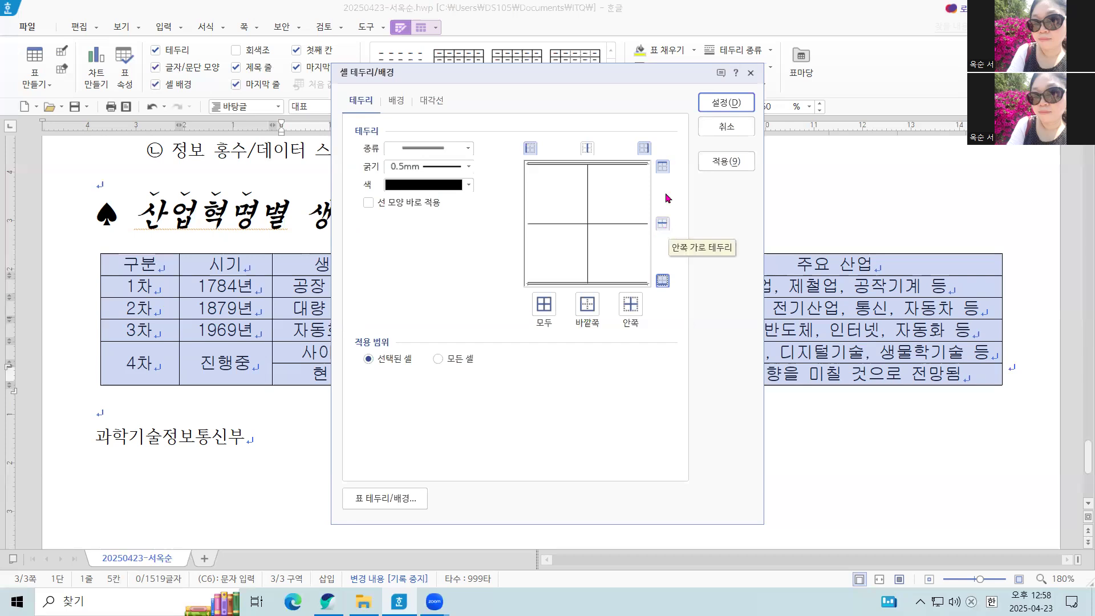
pyautogui.click(726, 103)
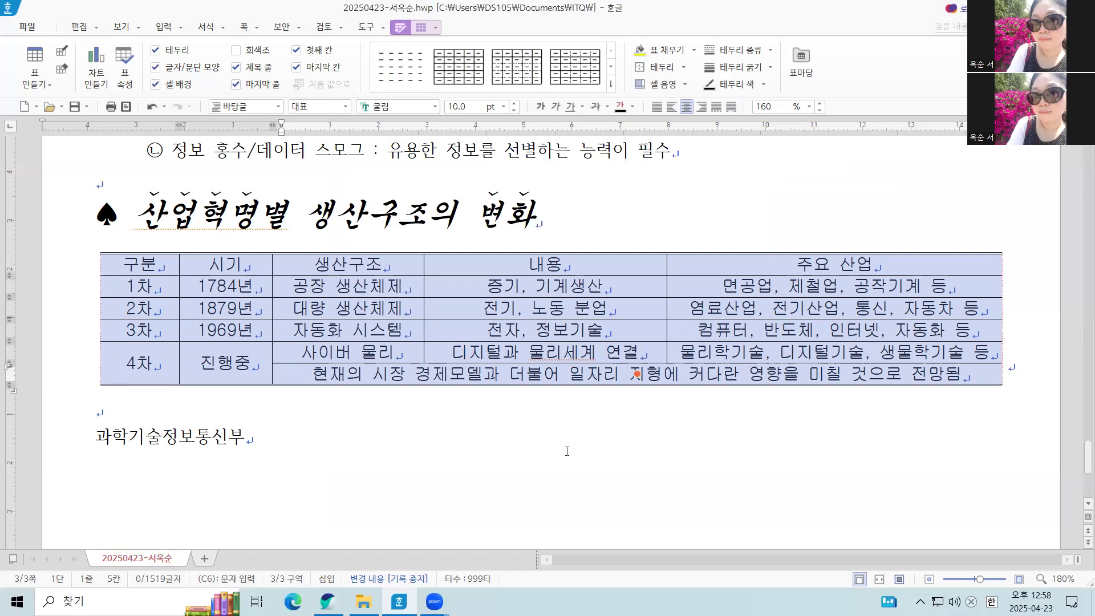
pyautogui.hotkey('ctrl', 'Down')
pyautogui.hotkey('ctrl', 'Down')
pyautogui.hotkey('ctrl', 'Down')
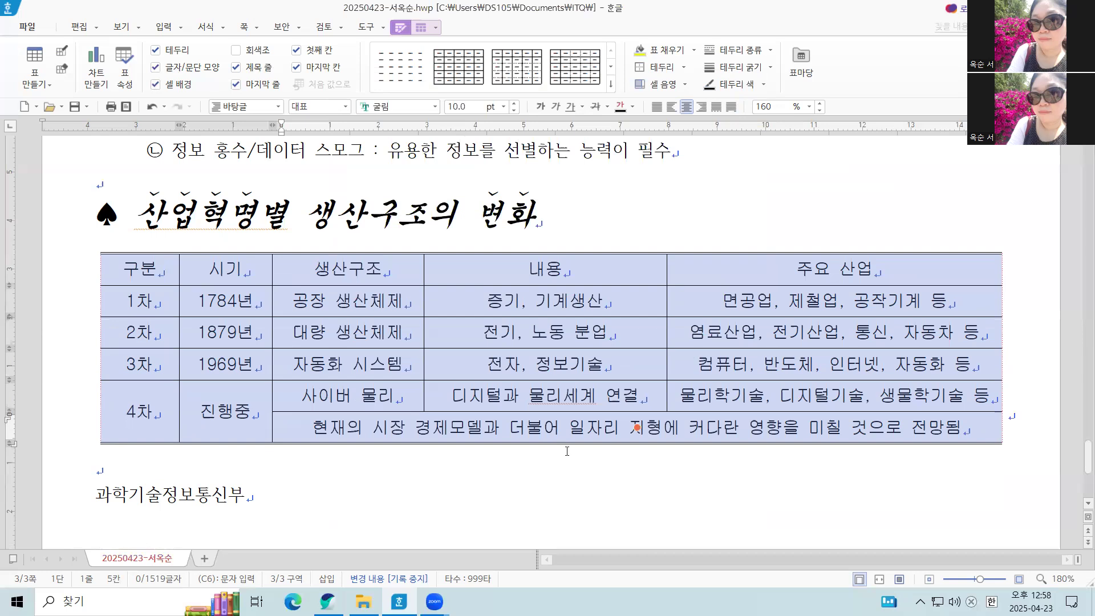
pyautogui.hotkey('ctrl', 'Up')
pyautogui.hotkey('ctrl', 'Up')
pyautogui.hotkey('ctrl', 'Up')
pyautogui.hotkey('ctrl', 'Up')
pyautogui.hotkey('ctrl', 'Up')
pyautogui.hotkey('ctrl', 'Up')
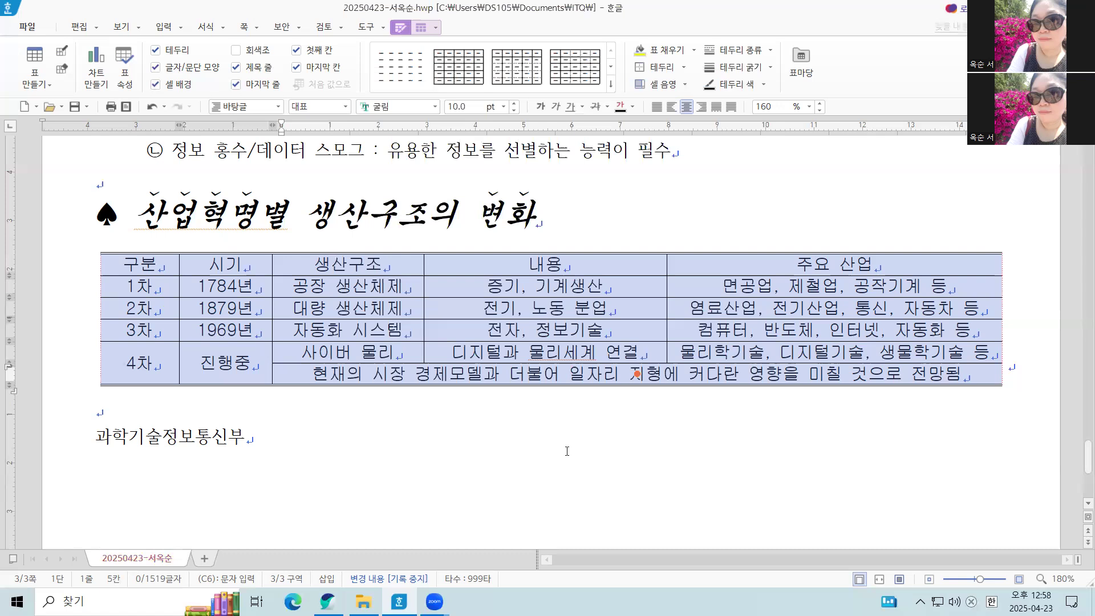
# Increase the height of all the table's rows so the text has more space above and below
pyautogui.hotkey('ctrl', 'Down')
pyautogui.hotkey('ctrl', 'Down')
pyautogui.hotkey('ctrl', 'Down')
pyautogui.hotkey('ctrl', 'Down')
pyautogui.hotkey('ctrl', 'Down')
pyautogui.hotkey('ctrl', 'Down')
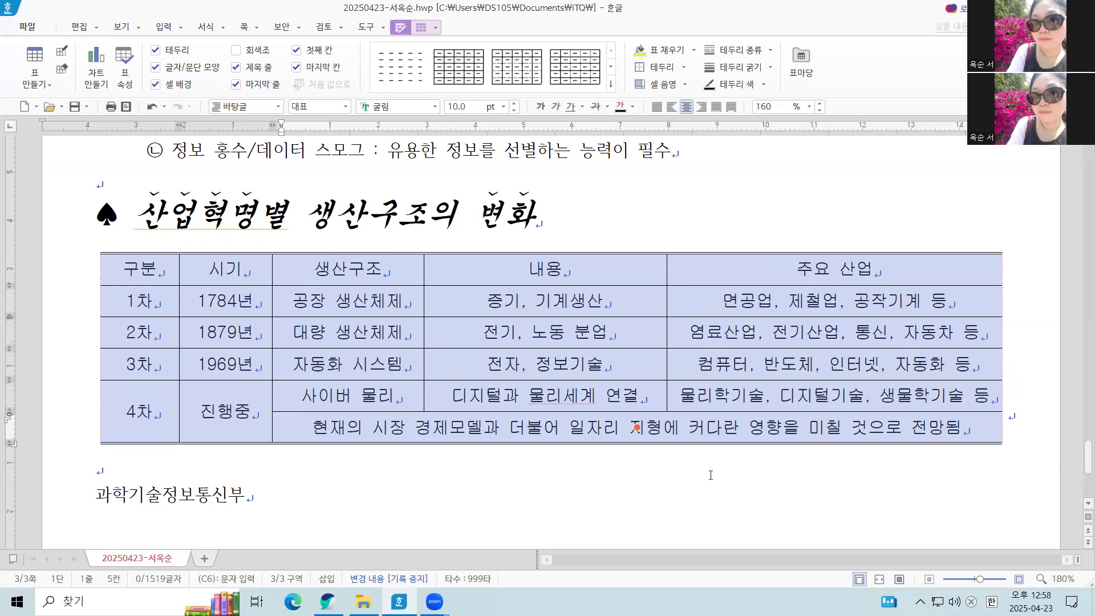
# Set a 0.5 mm double-line border along the bottom edge of the table's header row
pyautogui.click(823, 276)
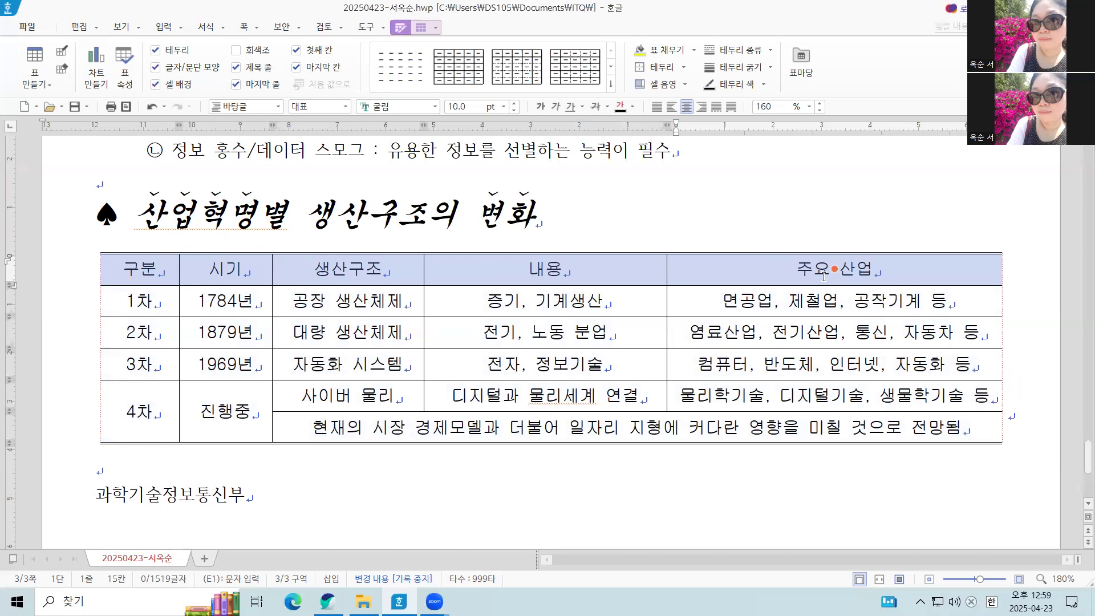
pyautogui.press('F5')
pyautogui.press('l')
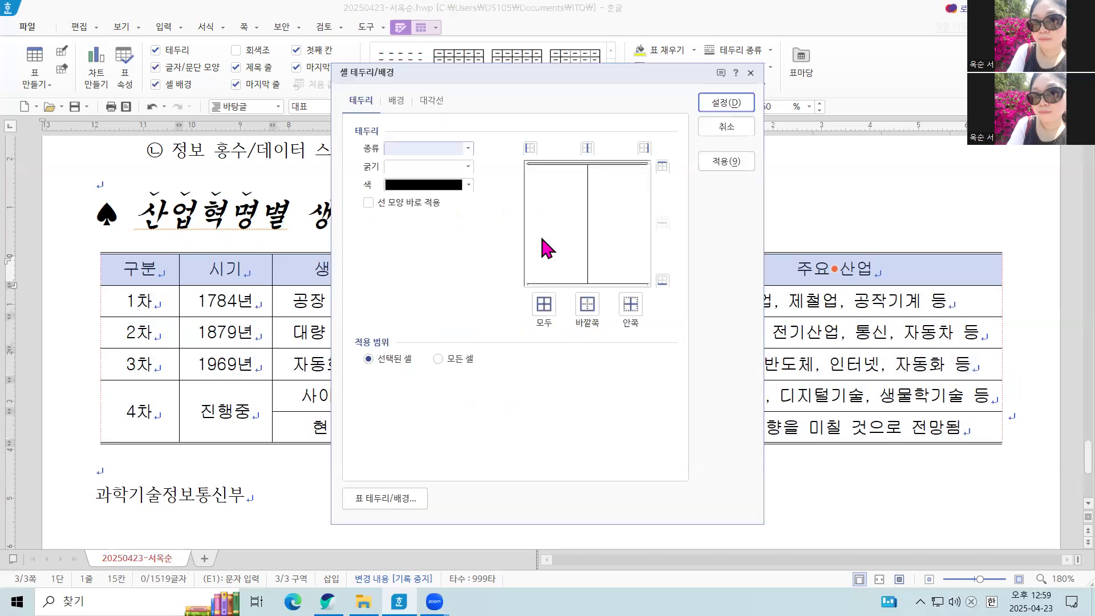
pyautogui.click(468, 149)
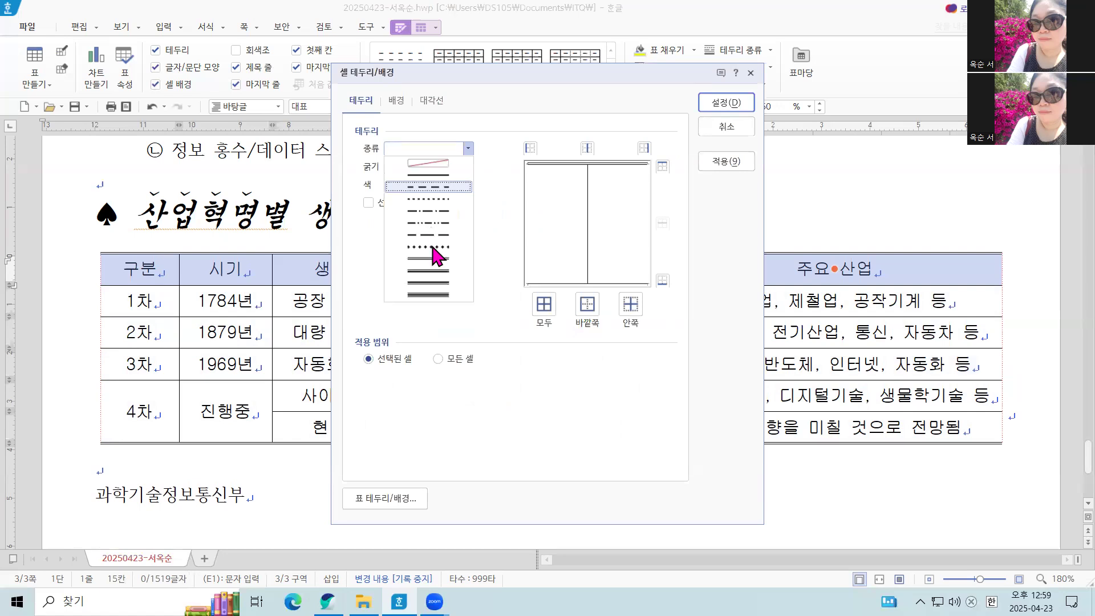
pyautogui.click(435, 260)
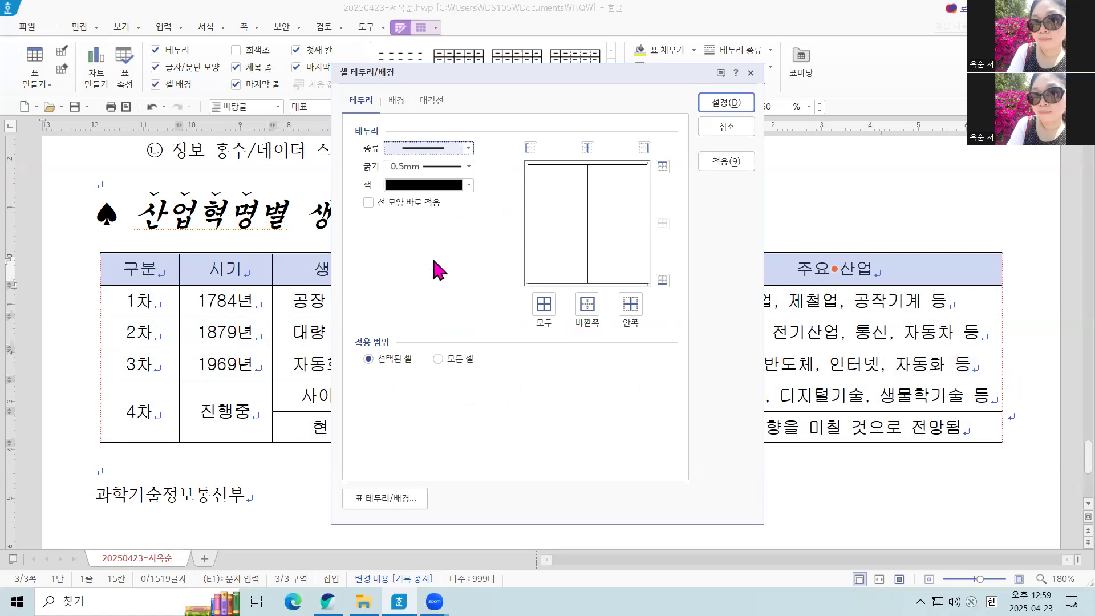
pyautogui.click(664, 280)
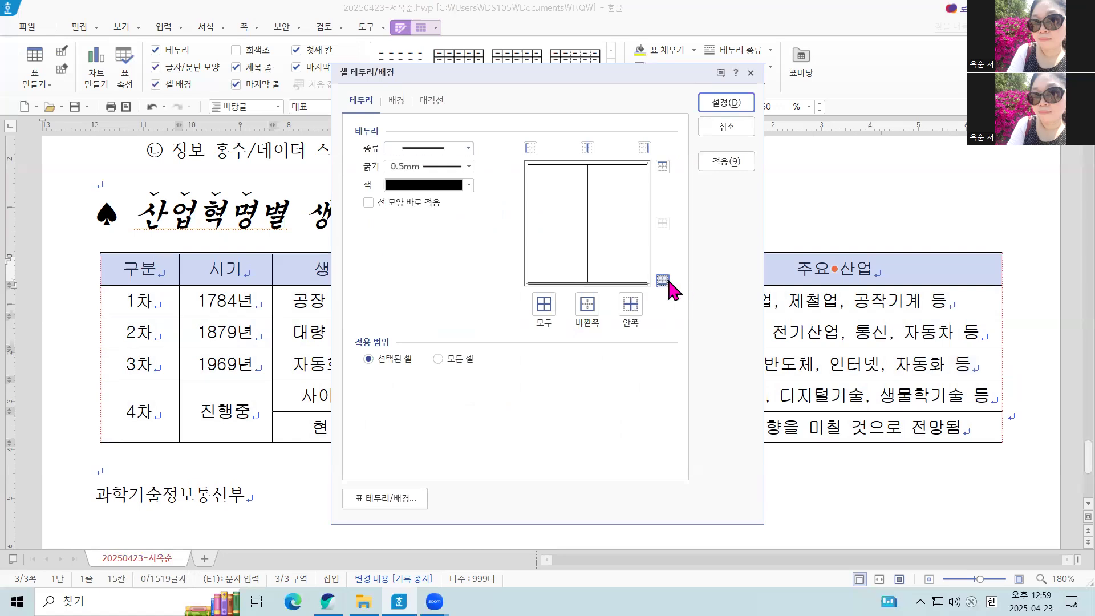
# Fill the header row with a 가로-type gradient from white to yellow and apply the cell settings
pyautogui.click(398, 103)
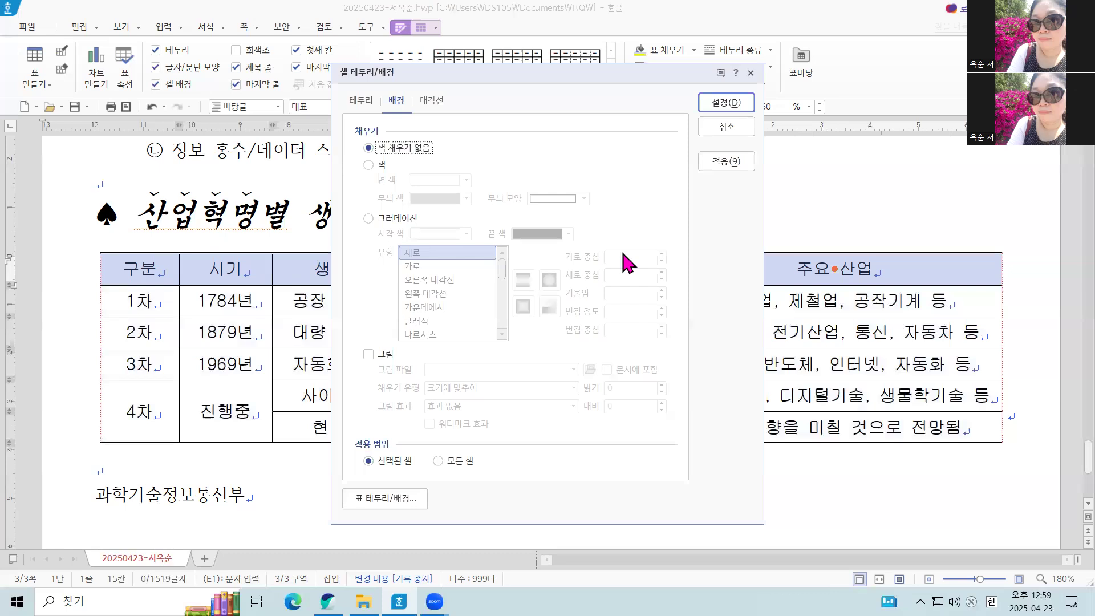
pyautogui.click(369, 219)
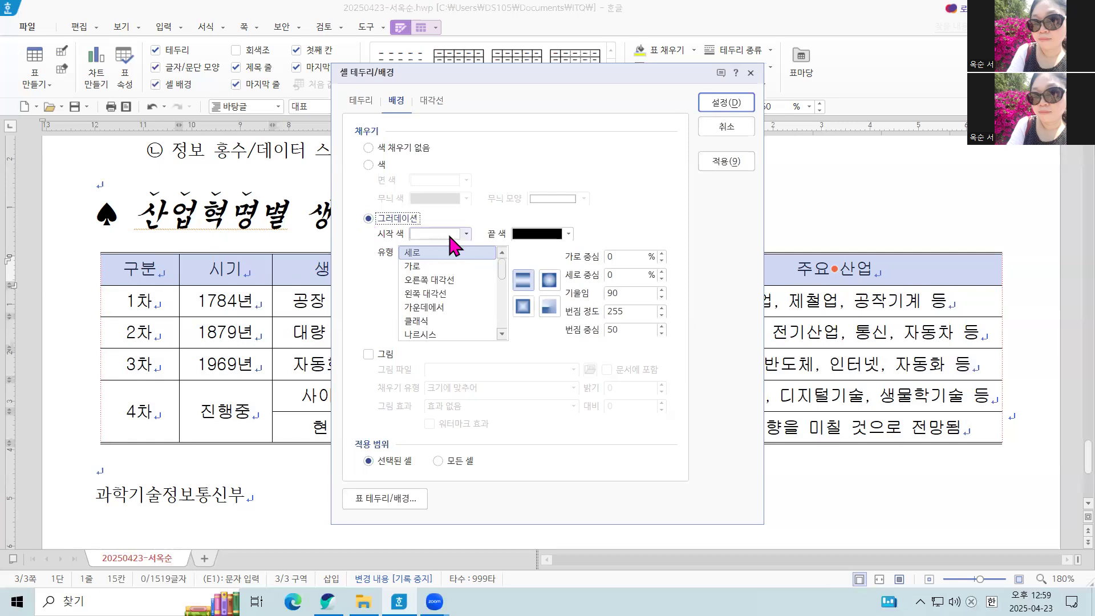
pyautogui.click(565, 234)
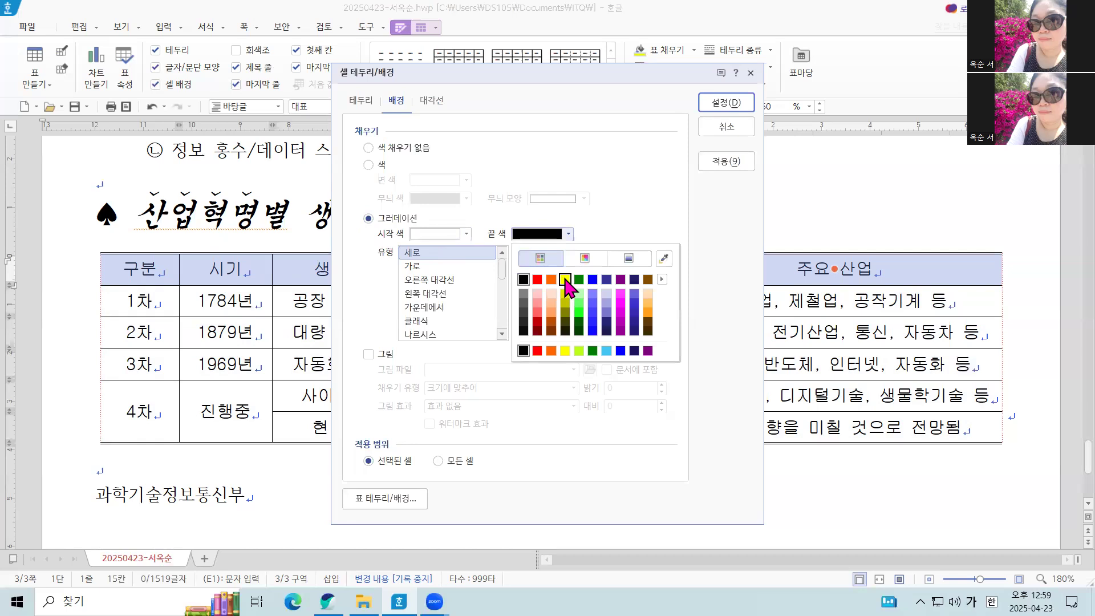
pyautogui.click(565, 278)
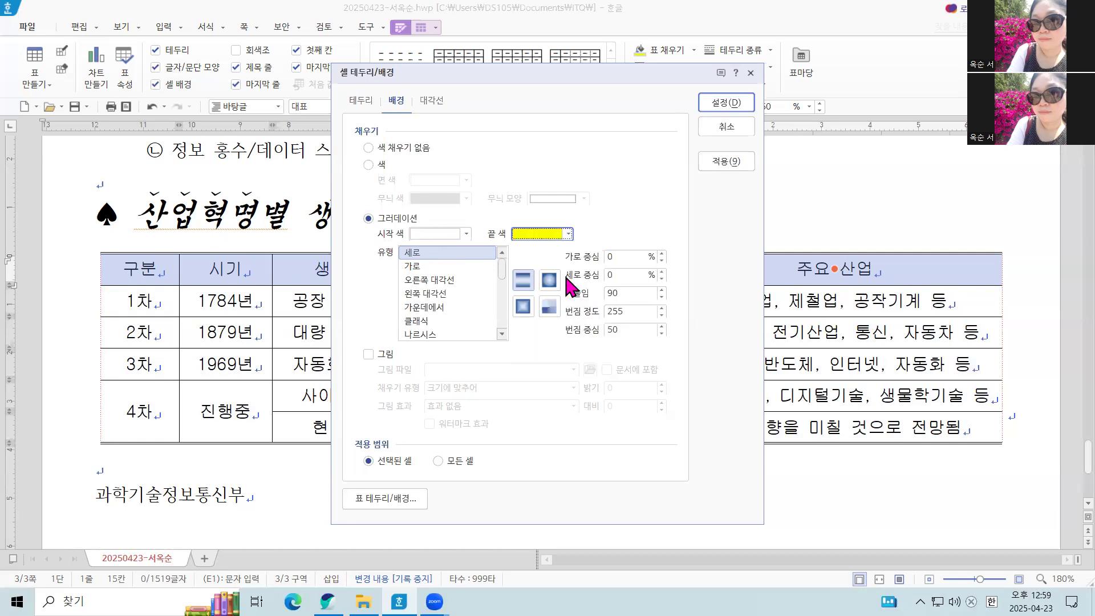
pyautogui.click(413, 266)
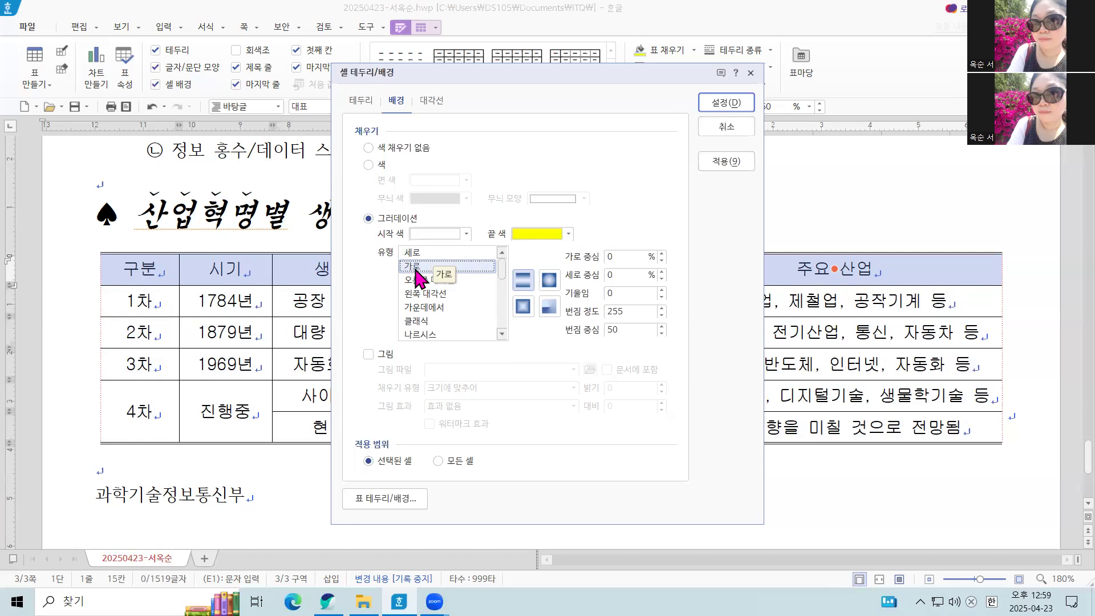
pyautogui.click(732, 107)
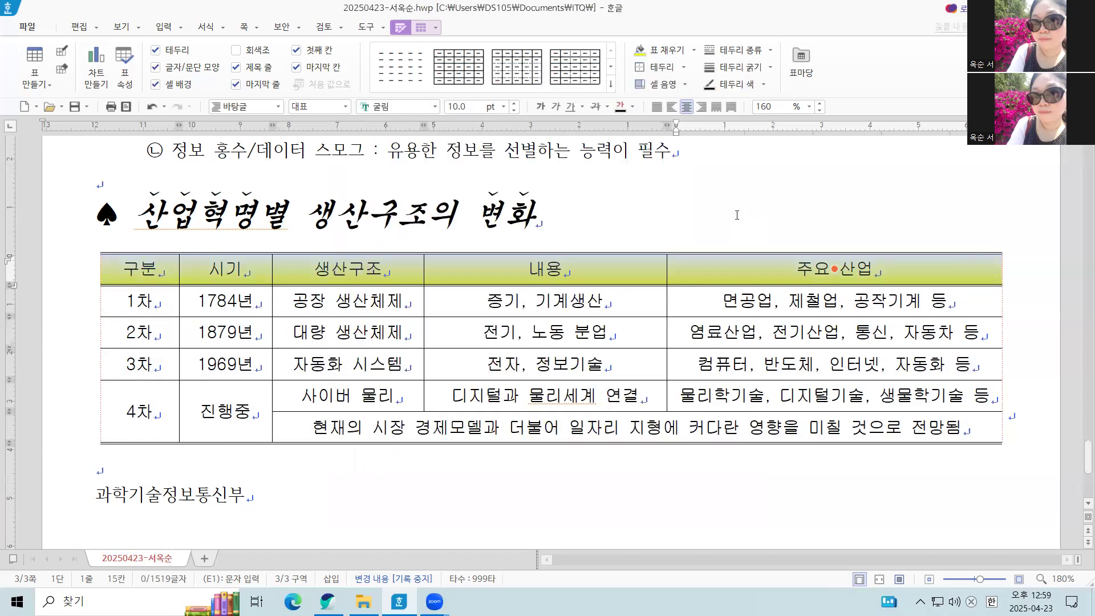
pyautogui.press('Escape')
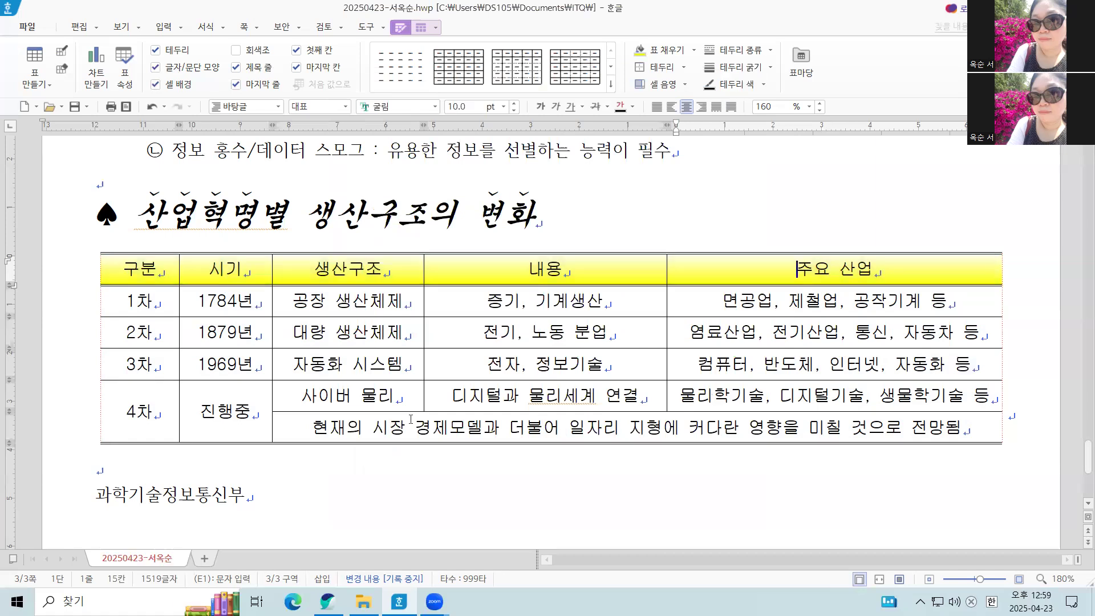
# Set the size of the "과학기술정보통신부" line below the table to 24 pt in its character formatting
pyautogui.scroll(-3, 508, 414)
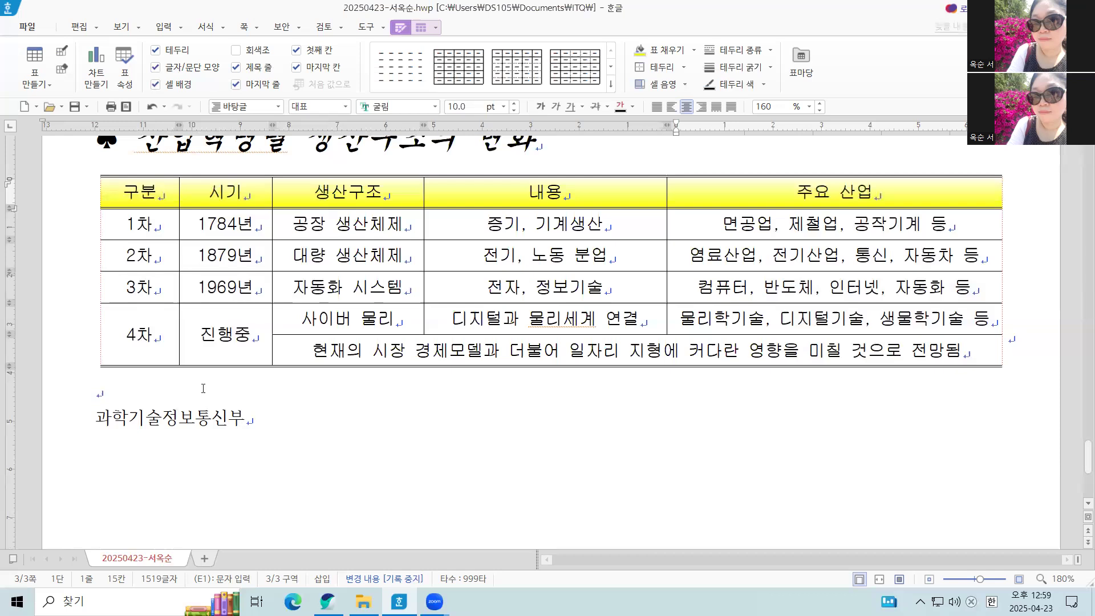
pyautogui.scroll(-3, 113, 341)
pyautogui.click(94, 341)
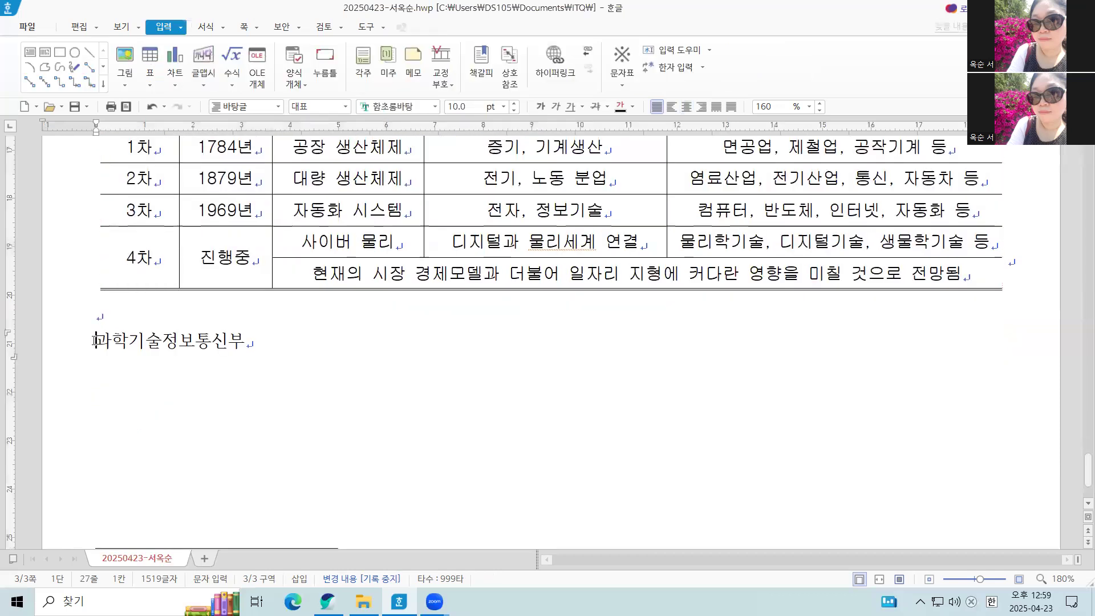
pyautogui.hotkey('shift', 'End')
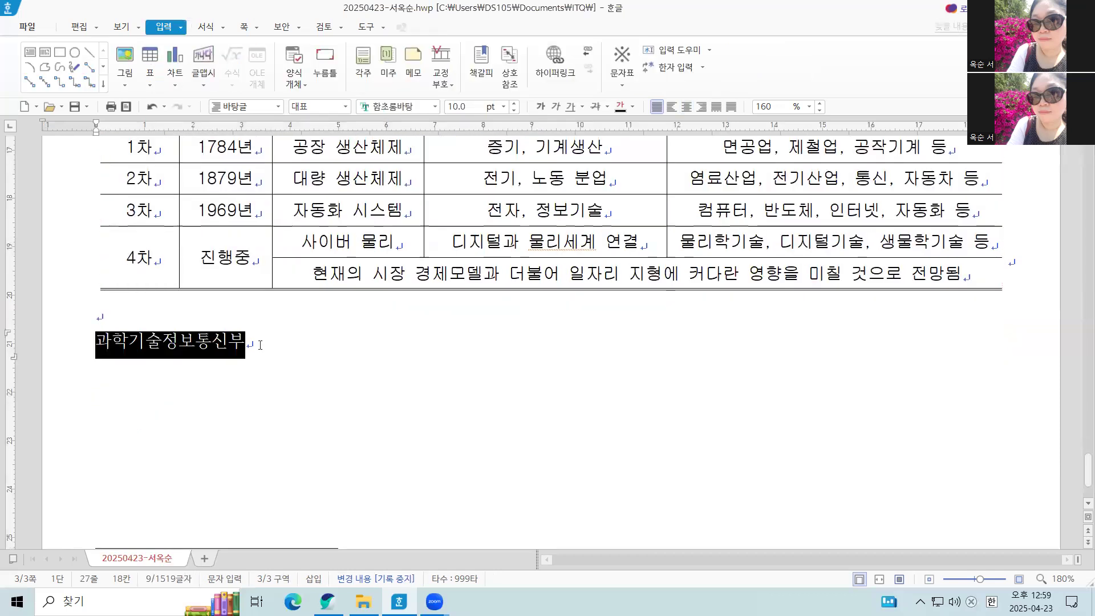
pyautogui.rightClick(217, 344)
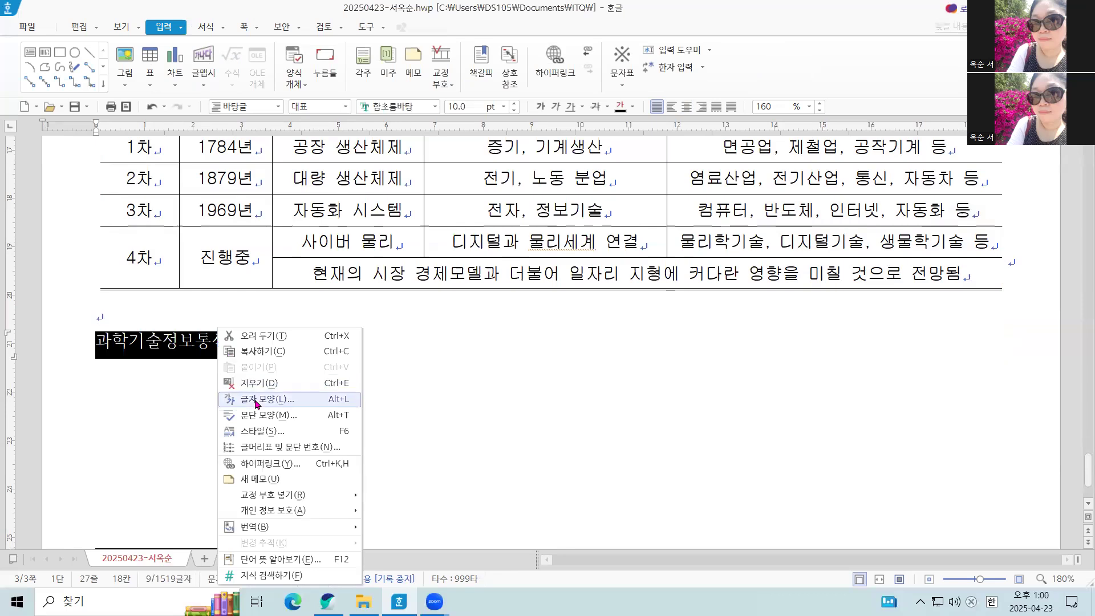
pyautogui.click(256, 401)
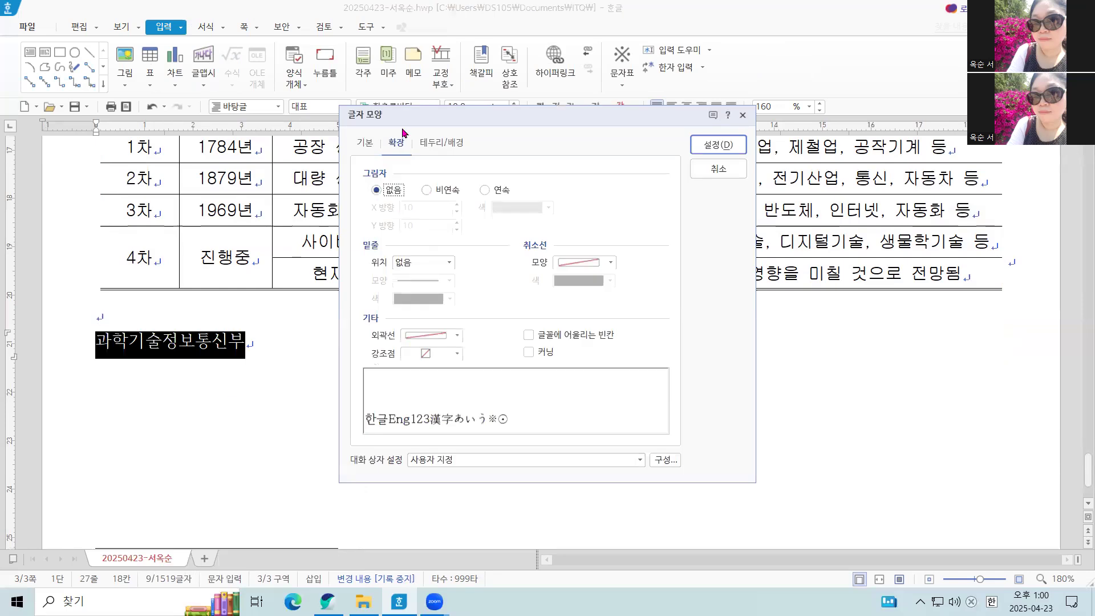
pyautogui.click(367, 147)
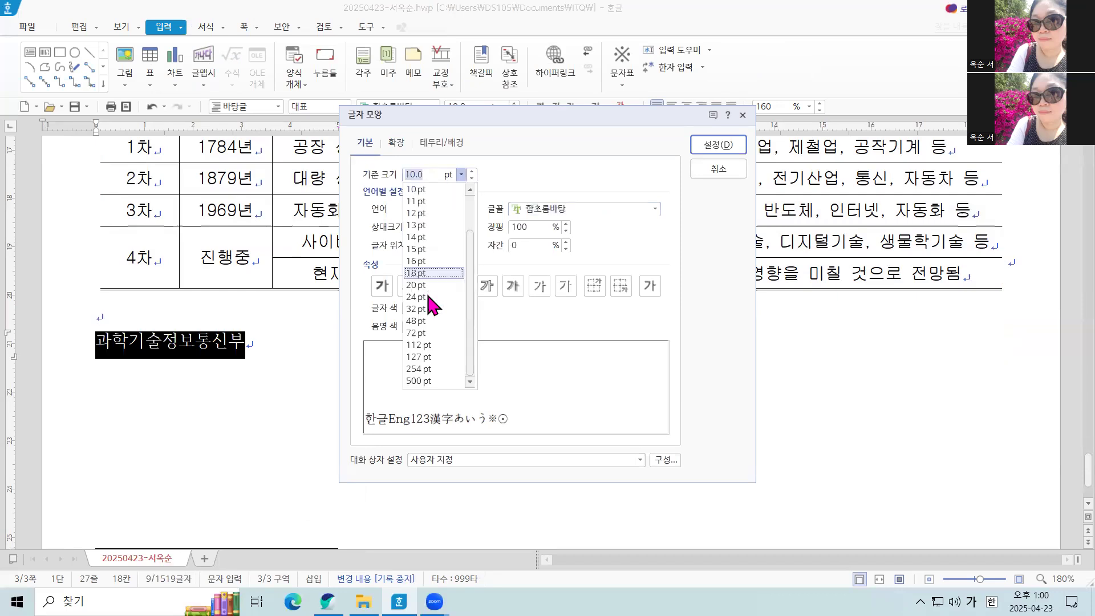
pyautogui.click(430, 297)
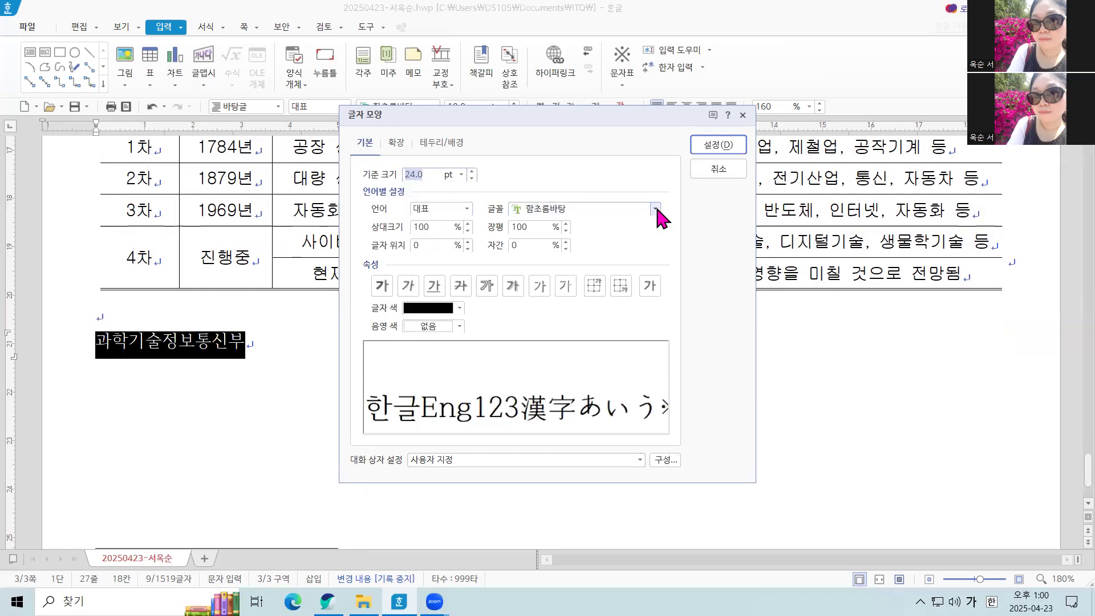
# Choose 돋움 as the font for the "과학기술정보통신부" line
pyautogui.click(656, 208)
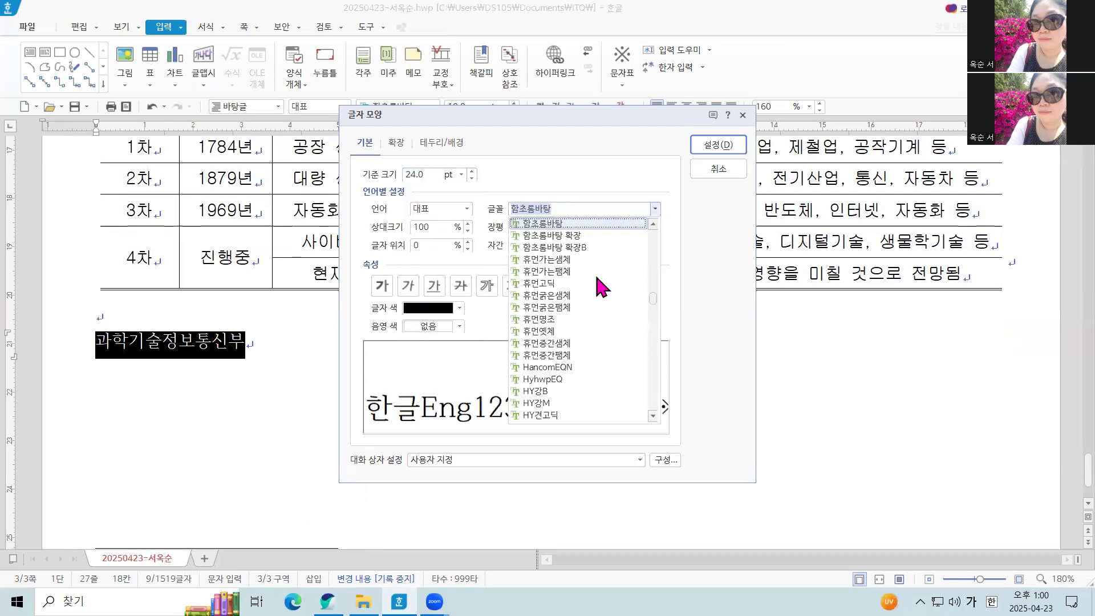
pyautogui.scroll(5, 650, 285)
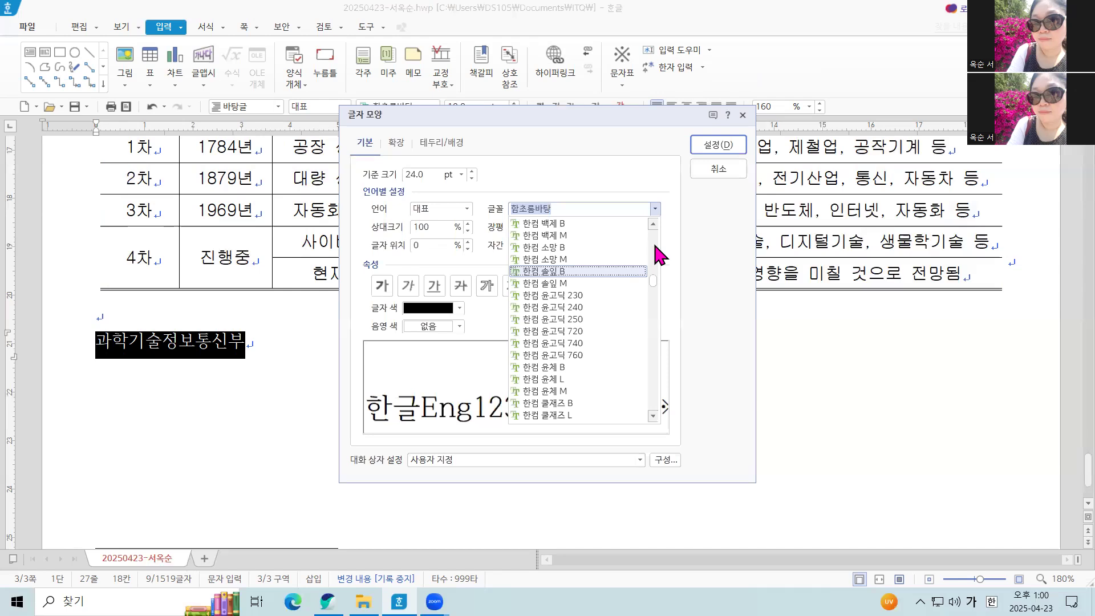
pyautogui.scroll(-1, 650, 251)
pyautogui.click(570, 377)
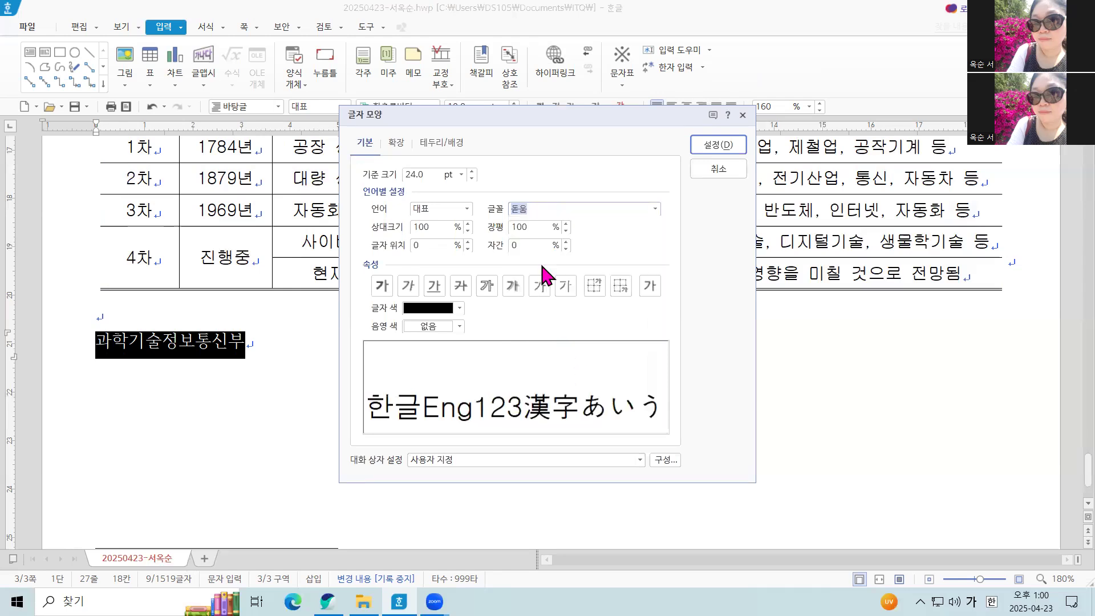
pyautogui.press('Tab')
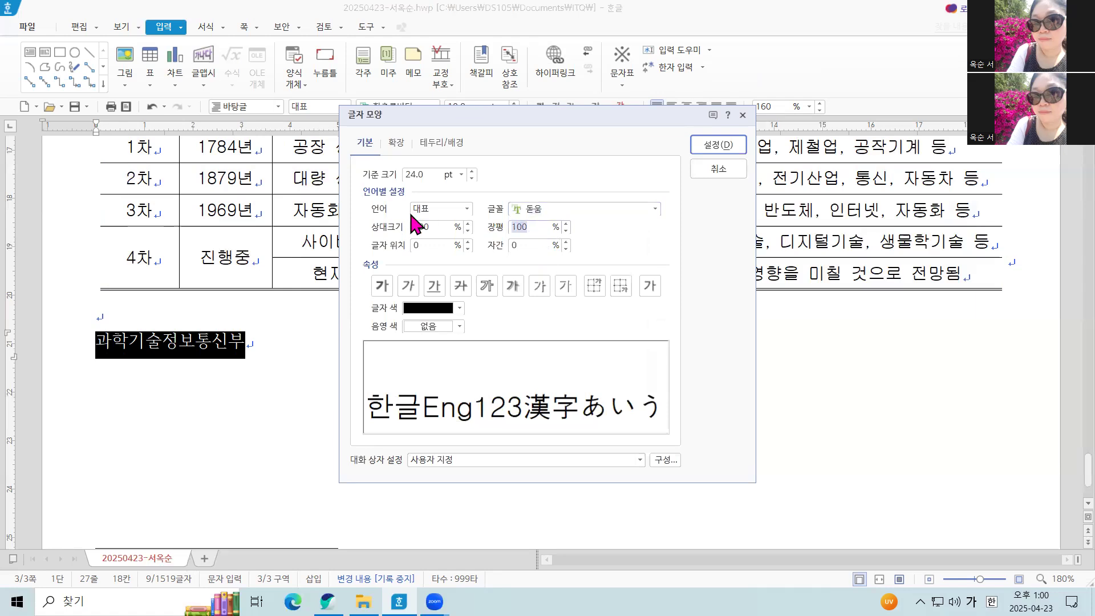
# Set the "과학기술정보통신부" line's character width (장평) to 105%, make it bold, and apply the character formatting
pyautogui.write('105')
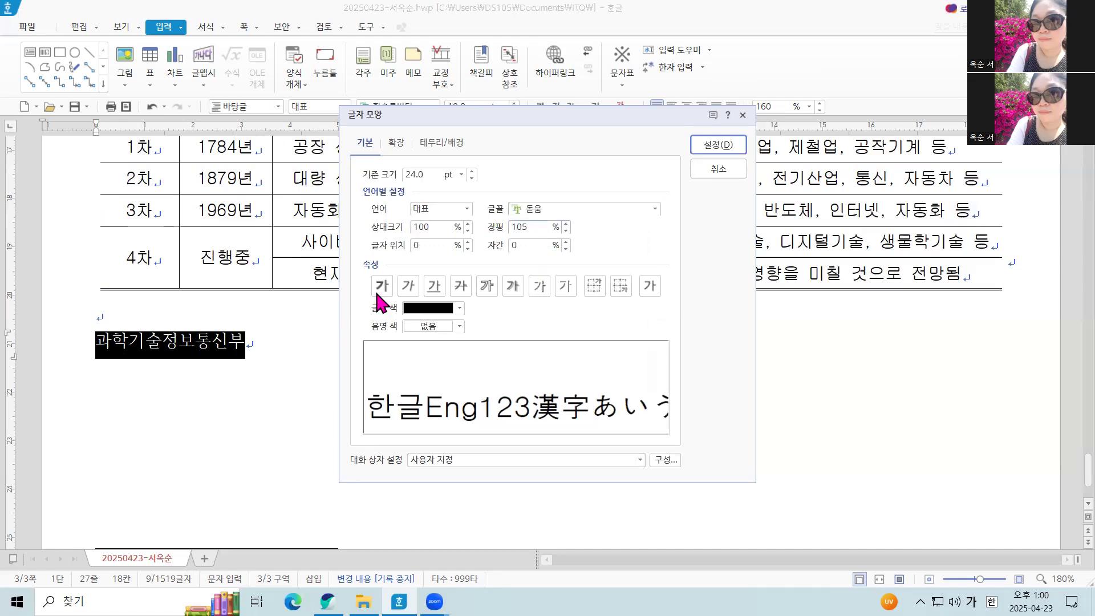
pyautogui.click(381, 285)
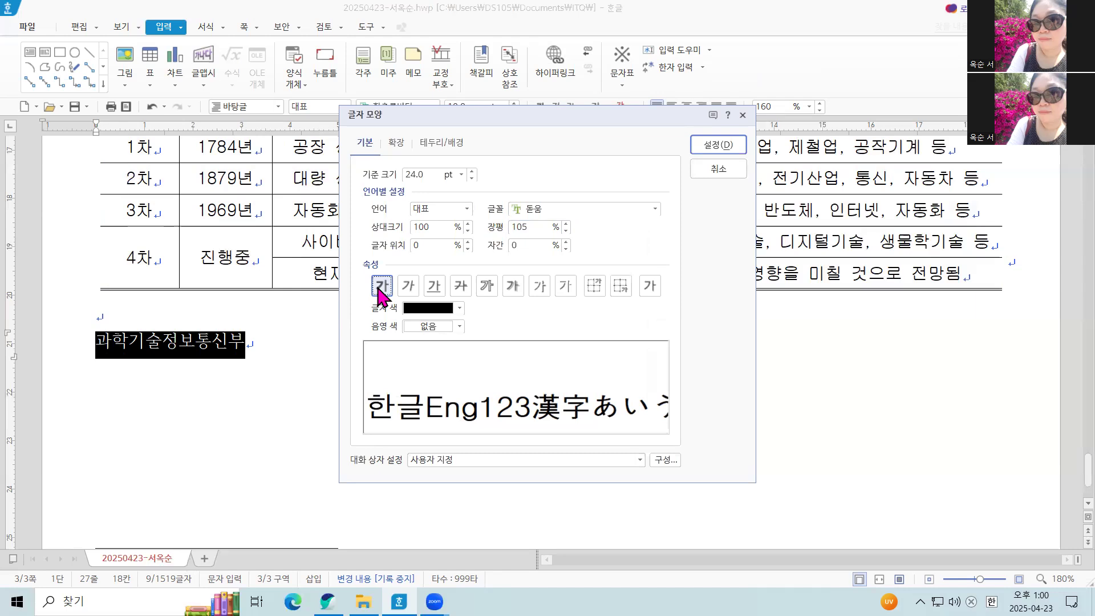
pyautogui.click(721, 146)
pyautogui.click(723, 149)
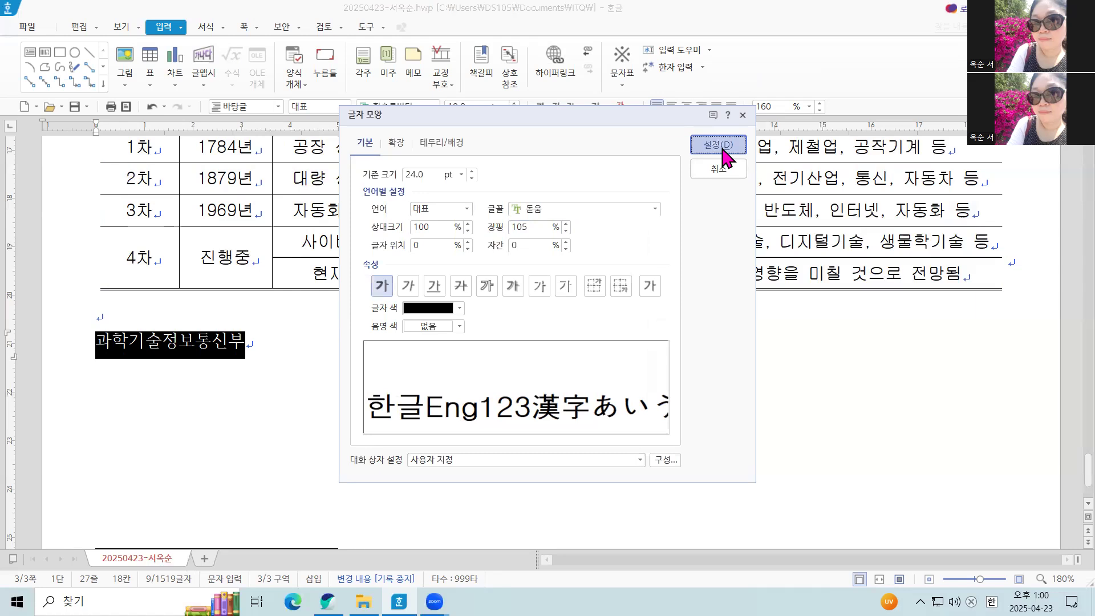
# Right-align the "과학기술정보통신부" line below the table and deselect it
pyautogui.click(705, 109)
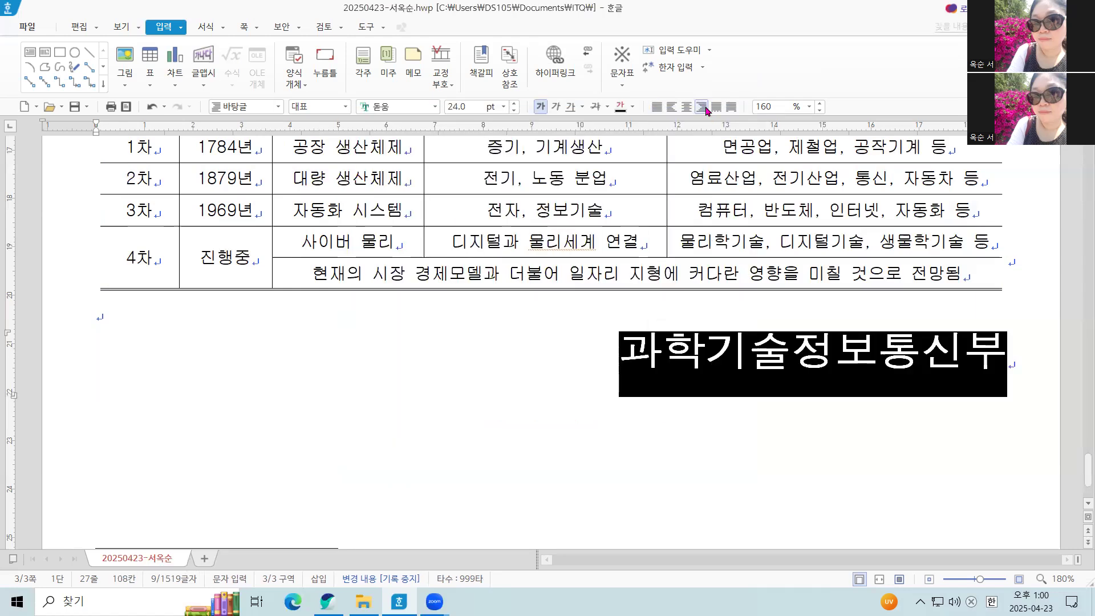
pyautogui.click(730, 416)
pyautogui.scroll(-1, 732, 416)
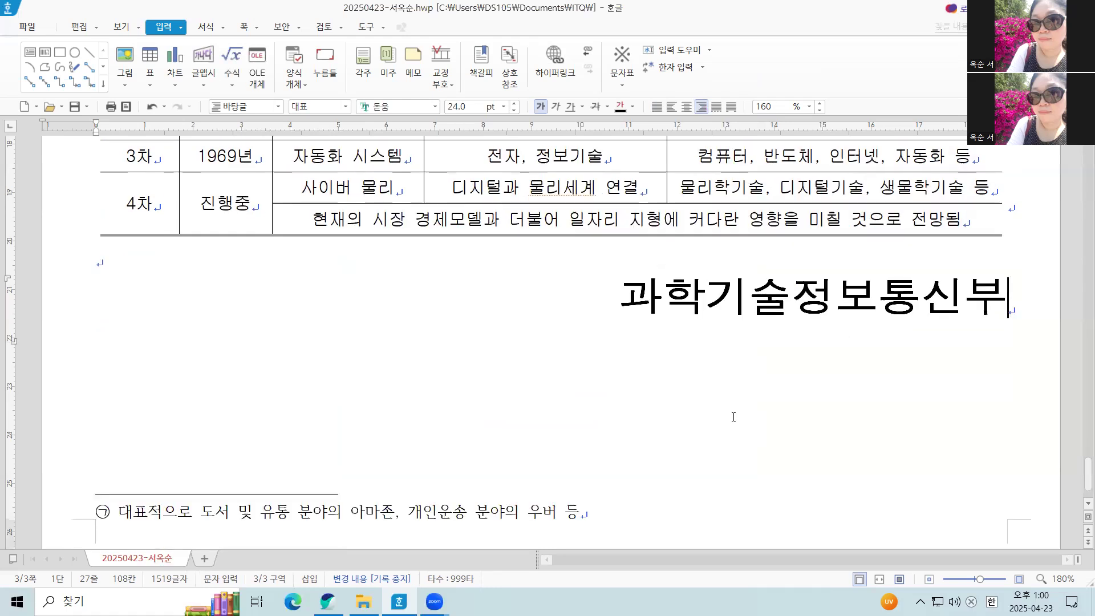
pyautogui.scroll(1, 734, 416)
pyautogui.scroll(1, 423, 302)
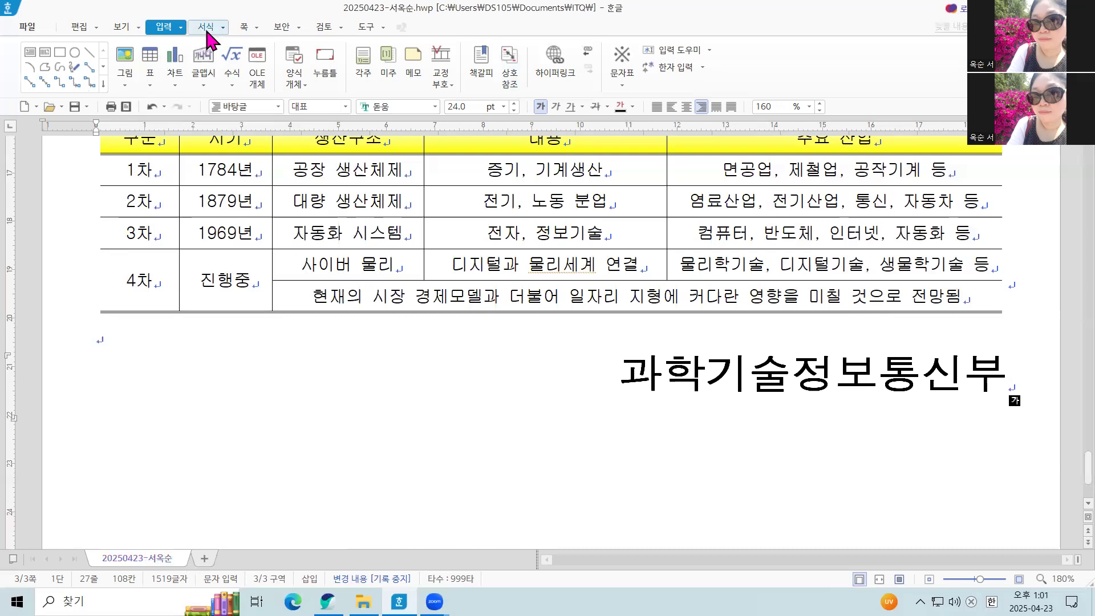
# Set up page numbering at the bottom-right corner of the page with the A,B,C number format
pyautogui.click(238, 27)
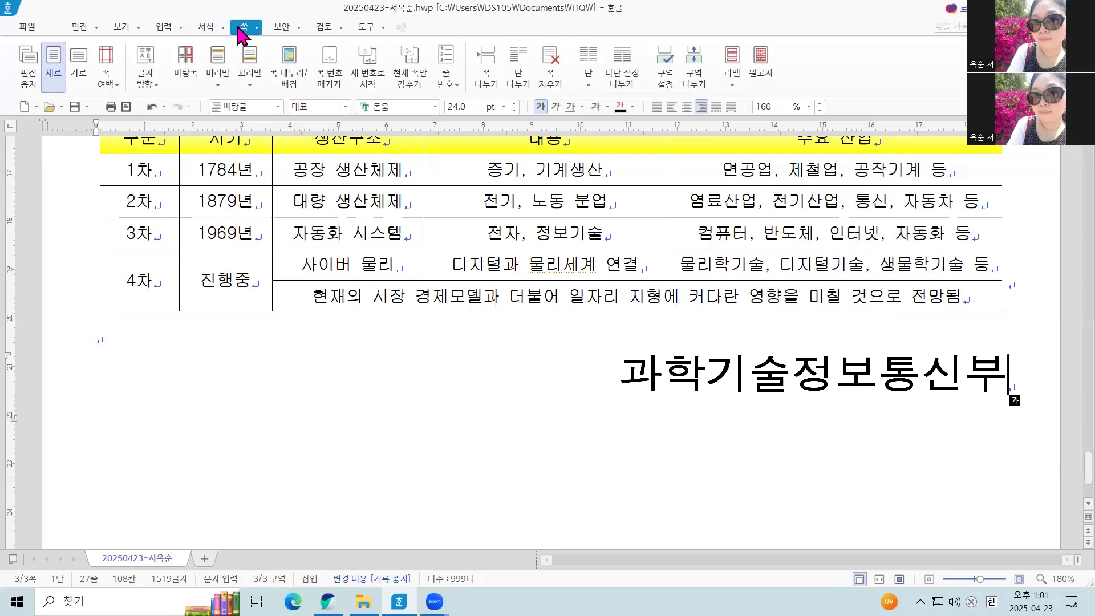
pyautogui.click(336, 85)
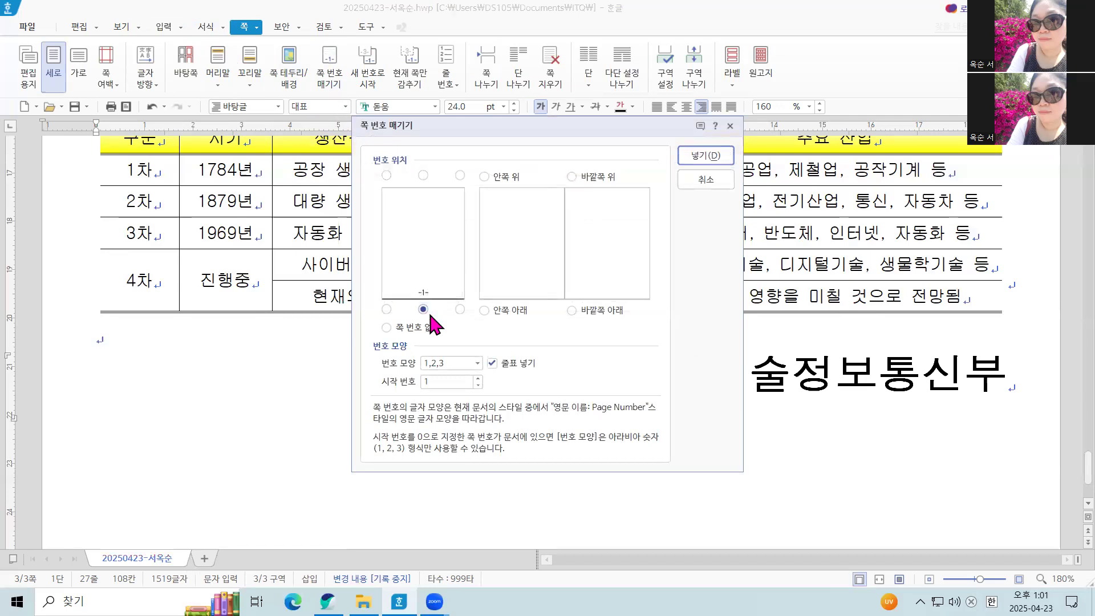
pyautogui.click(460, 309)
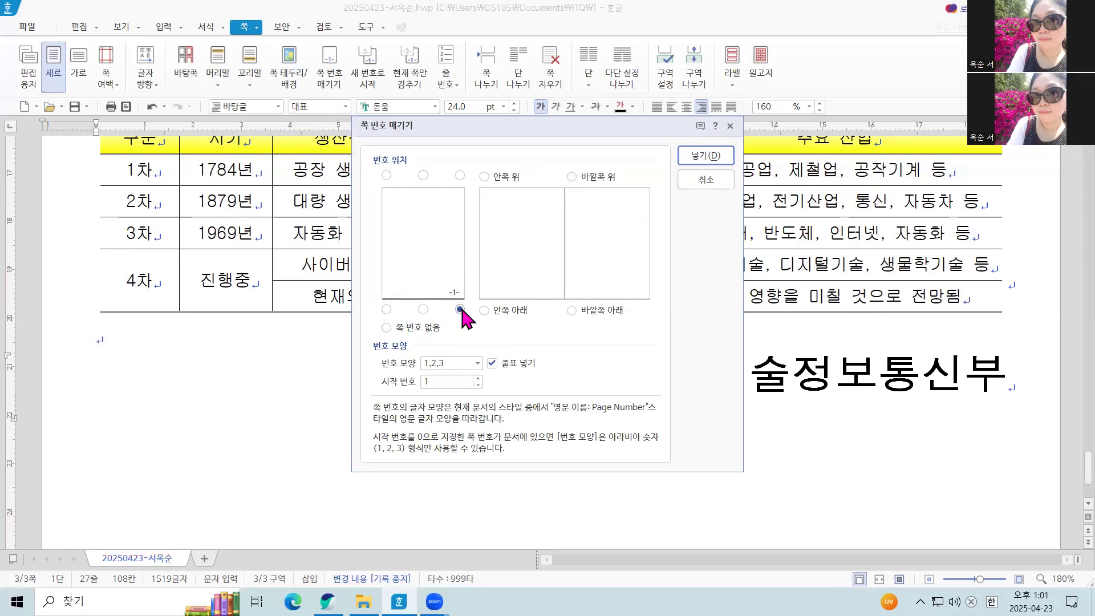
pyautogui.click(478, 364)
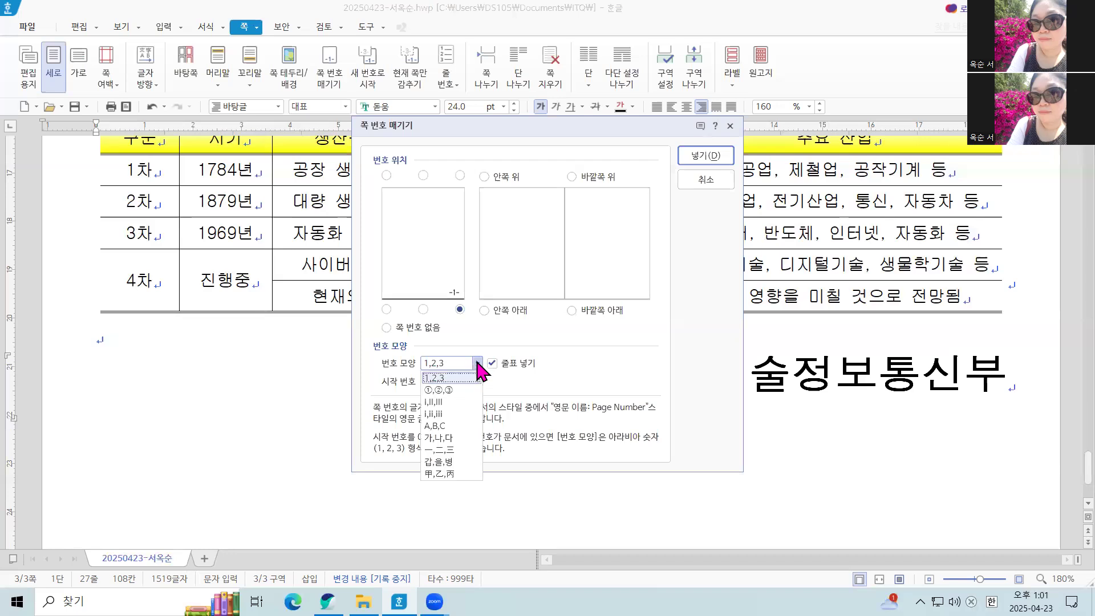
pyautogui.click(477, 363)
pyautogui.click(478, 362)
pyautogui.click(446, 426)
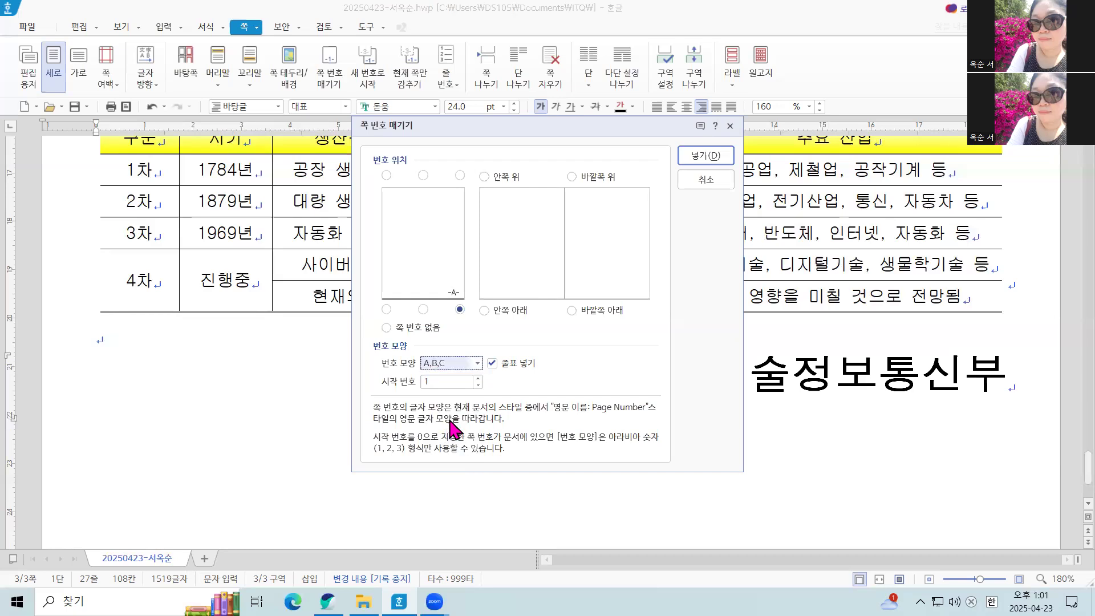
# Turn off the dashes around the page number, set the starting number to 6, and insert the numbering
pyautogui.click(493, 365)
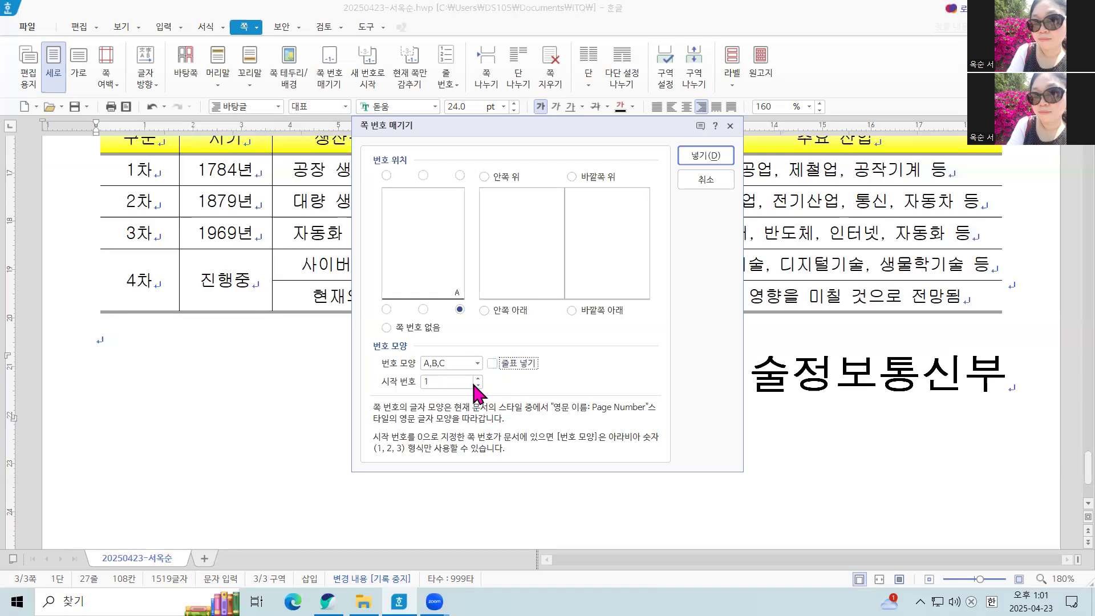
pyautogui.click(430, 383)
pyautogui.write('6')
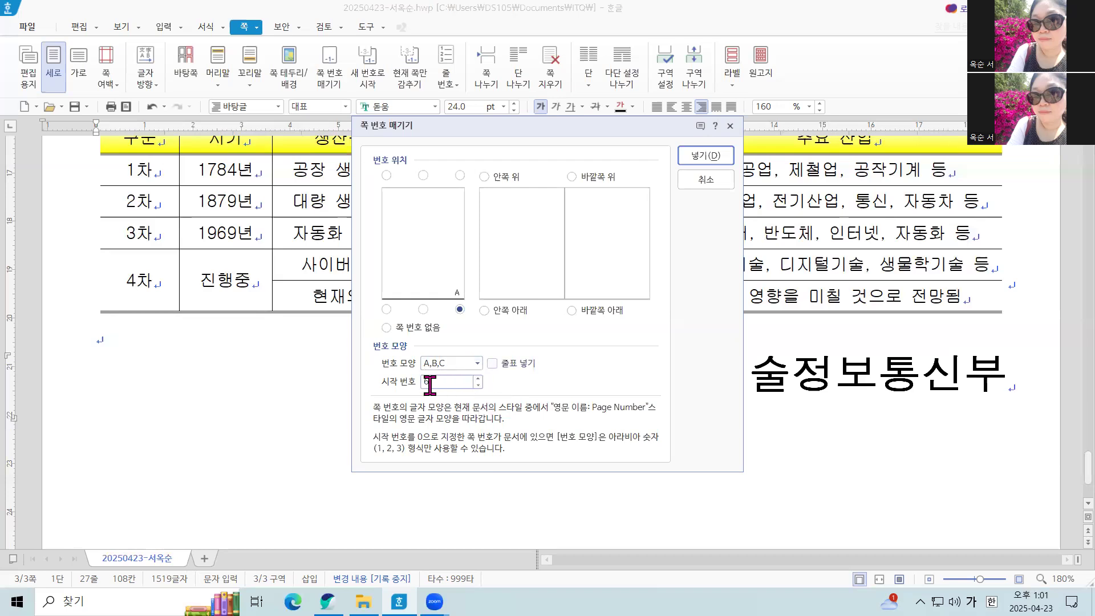
pyautogui.click(713, 156)
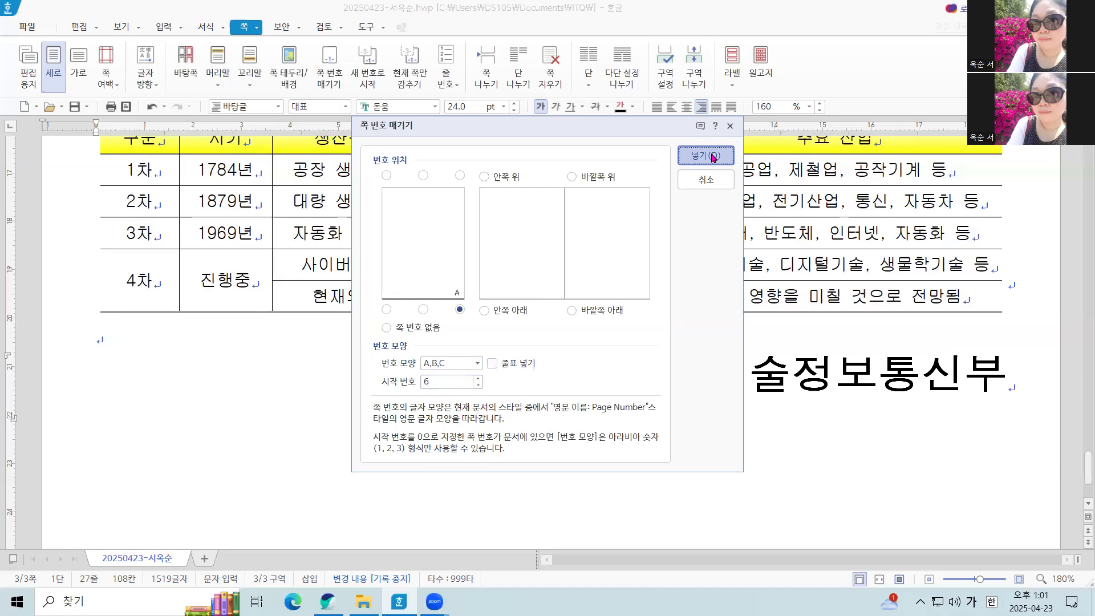
pyautogui.scroll(-3, 912, 456)
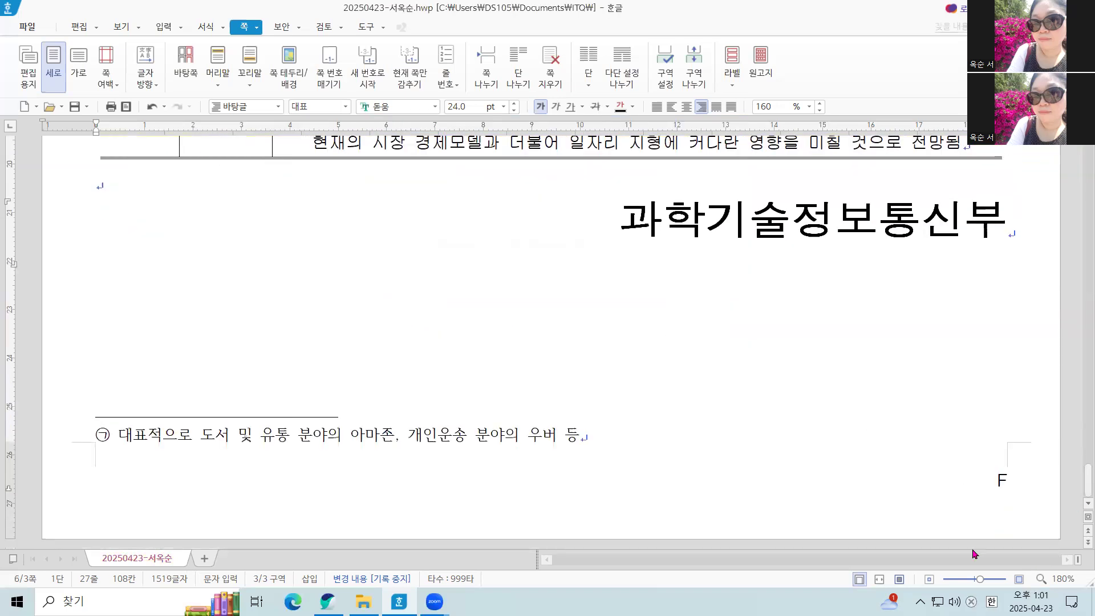